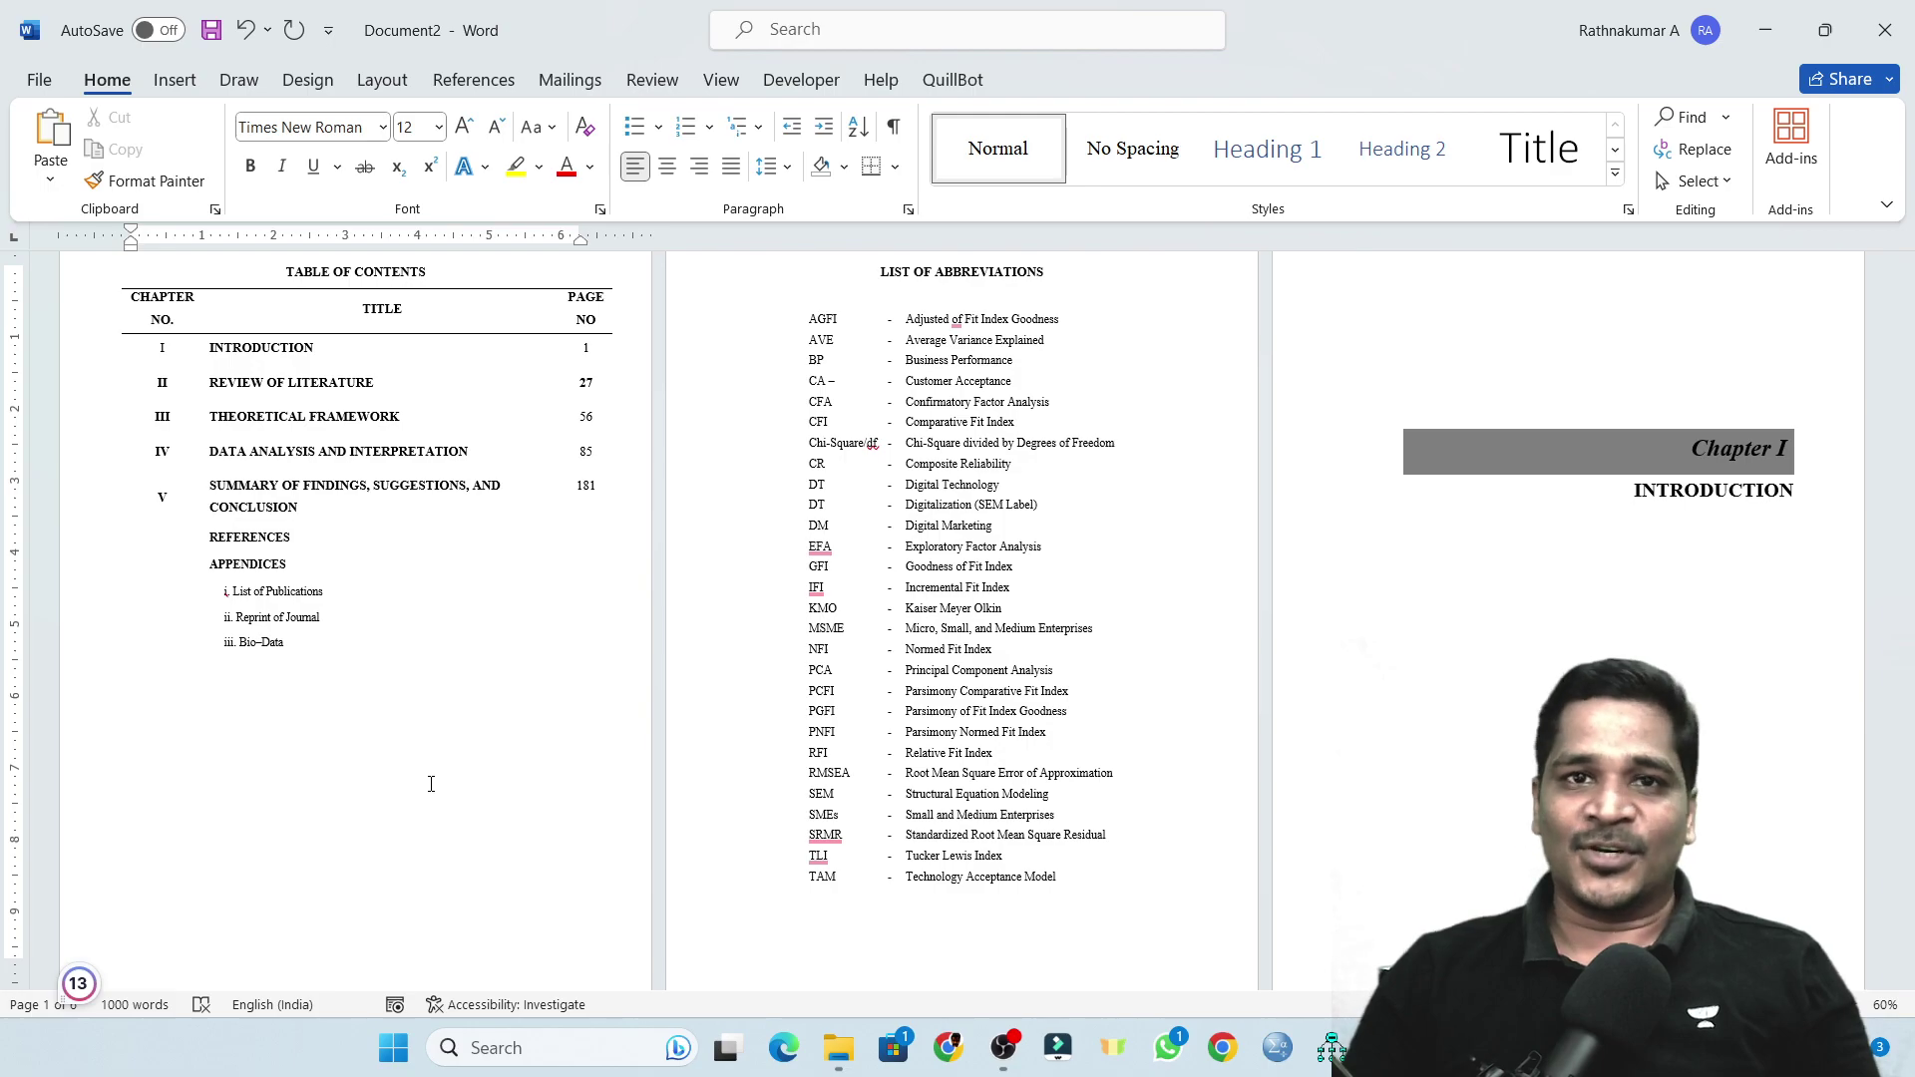
# Insert centred page numbers at the bottom of the pages using the Plain Number 2 style.
pyautogui.scroll(-1, 431, 784)
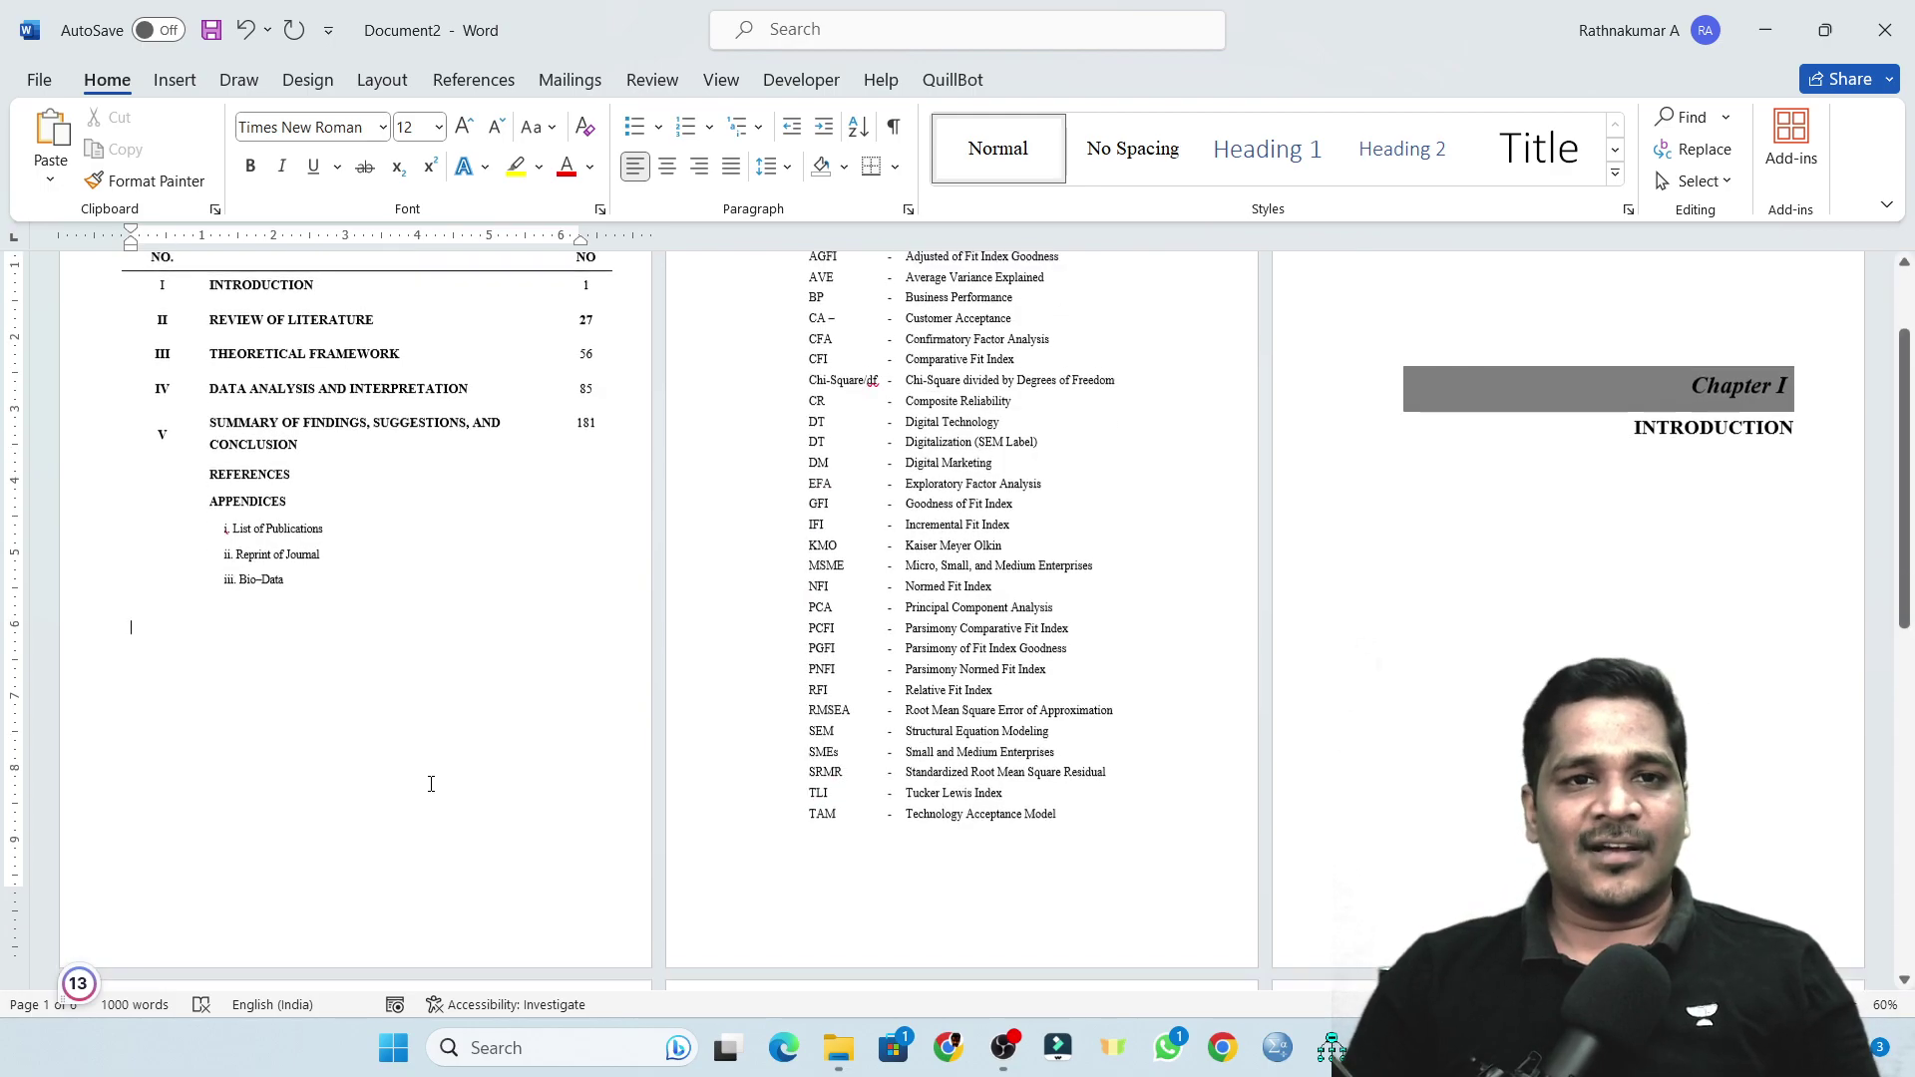
pyautogui.scroll(3, 431, 784)
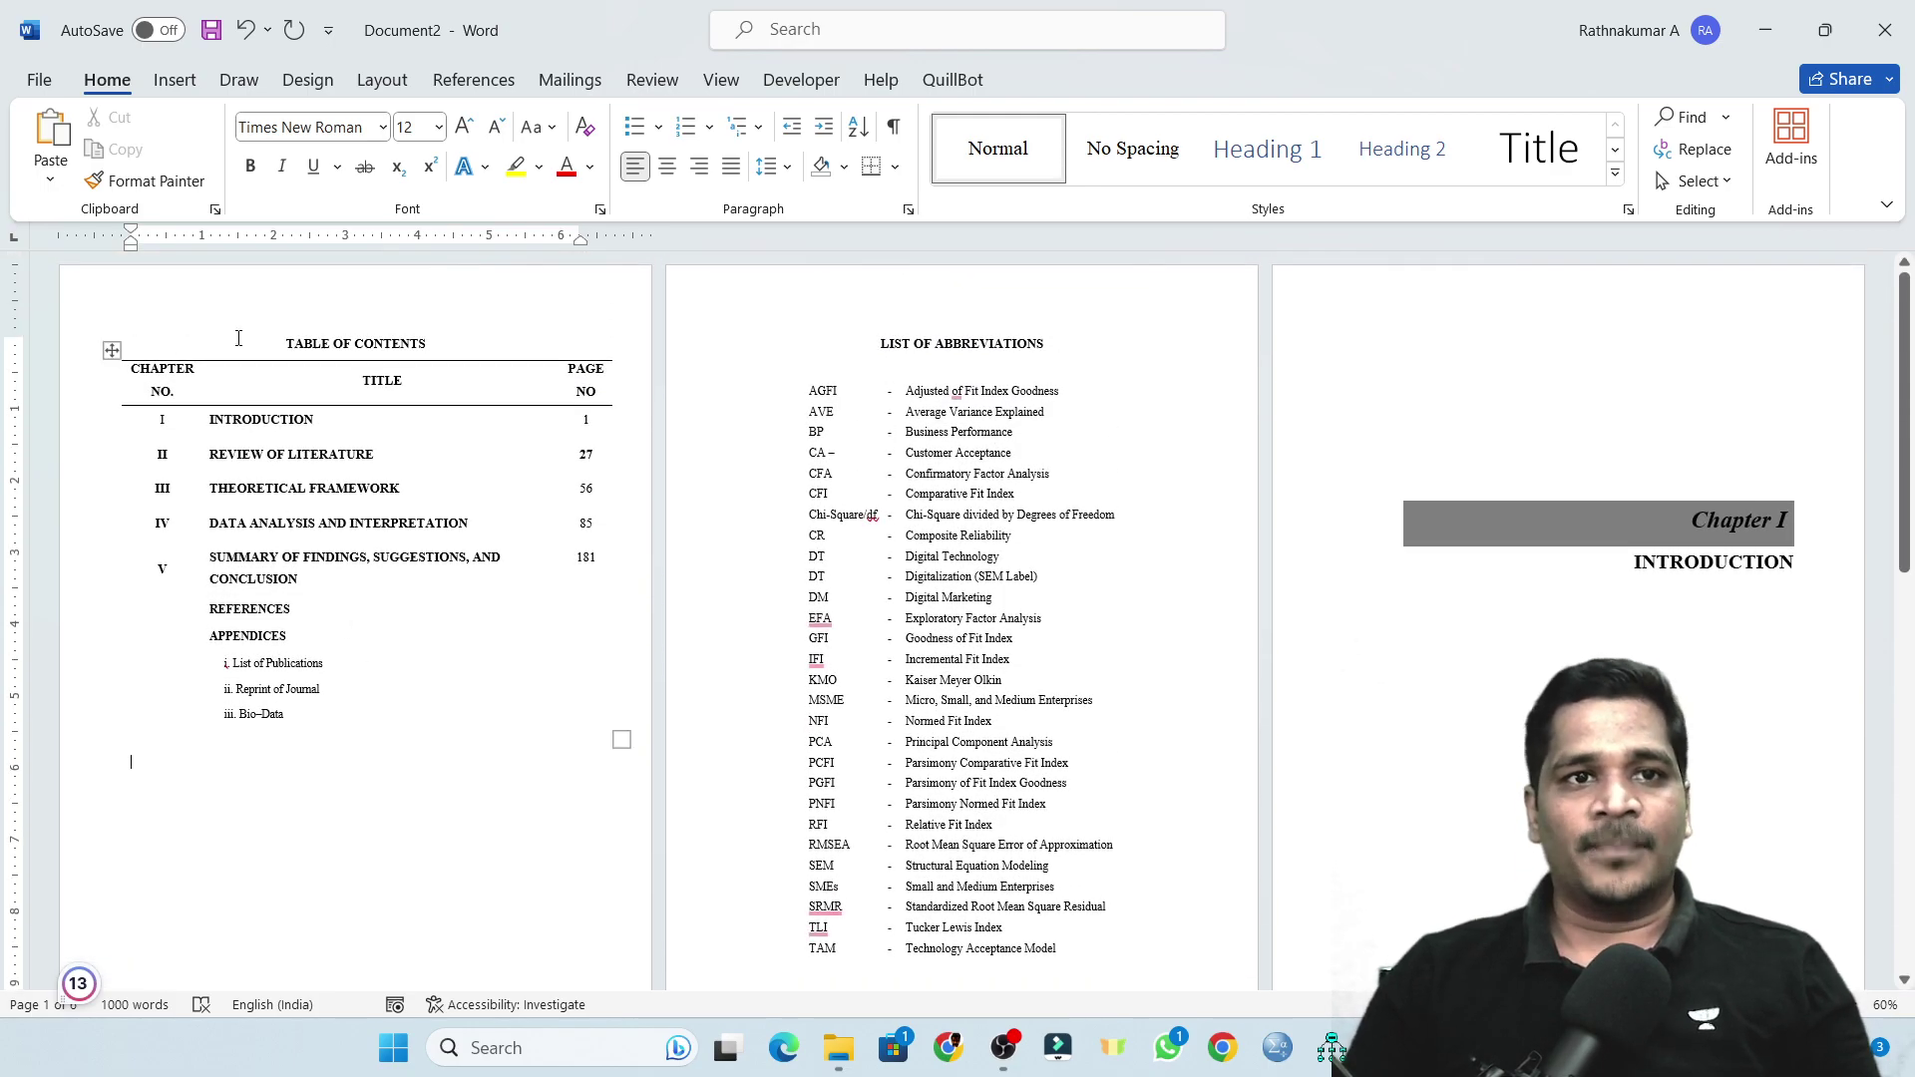
pyautogui.click(175, 80)
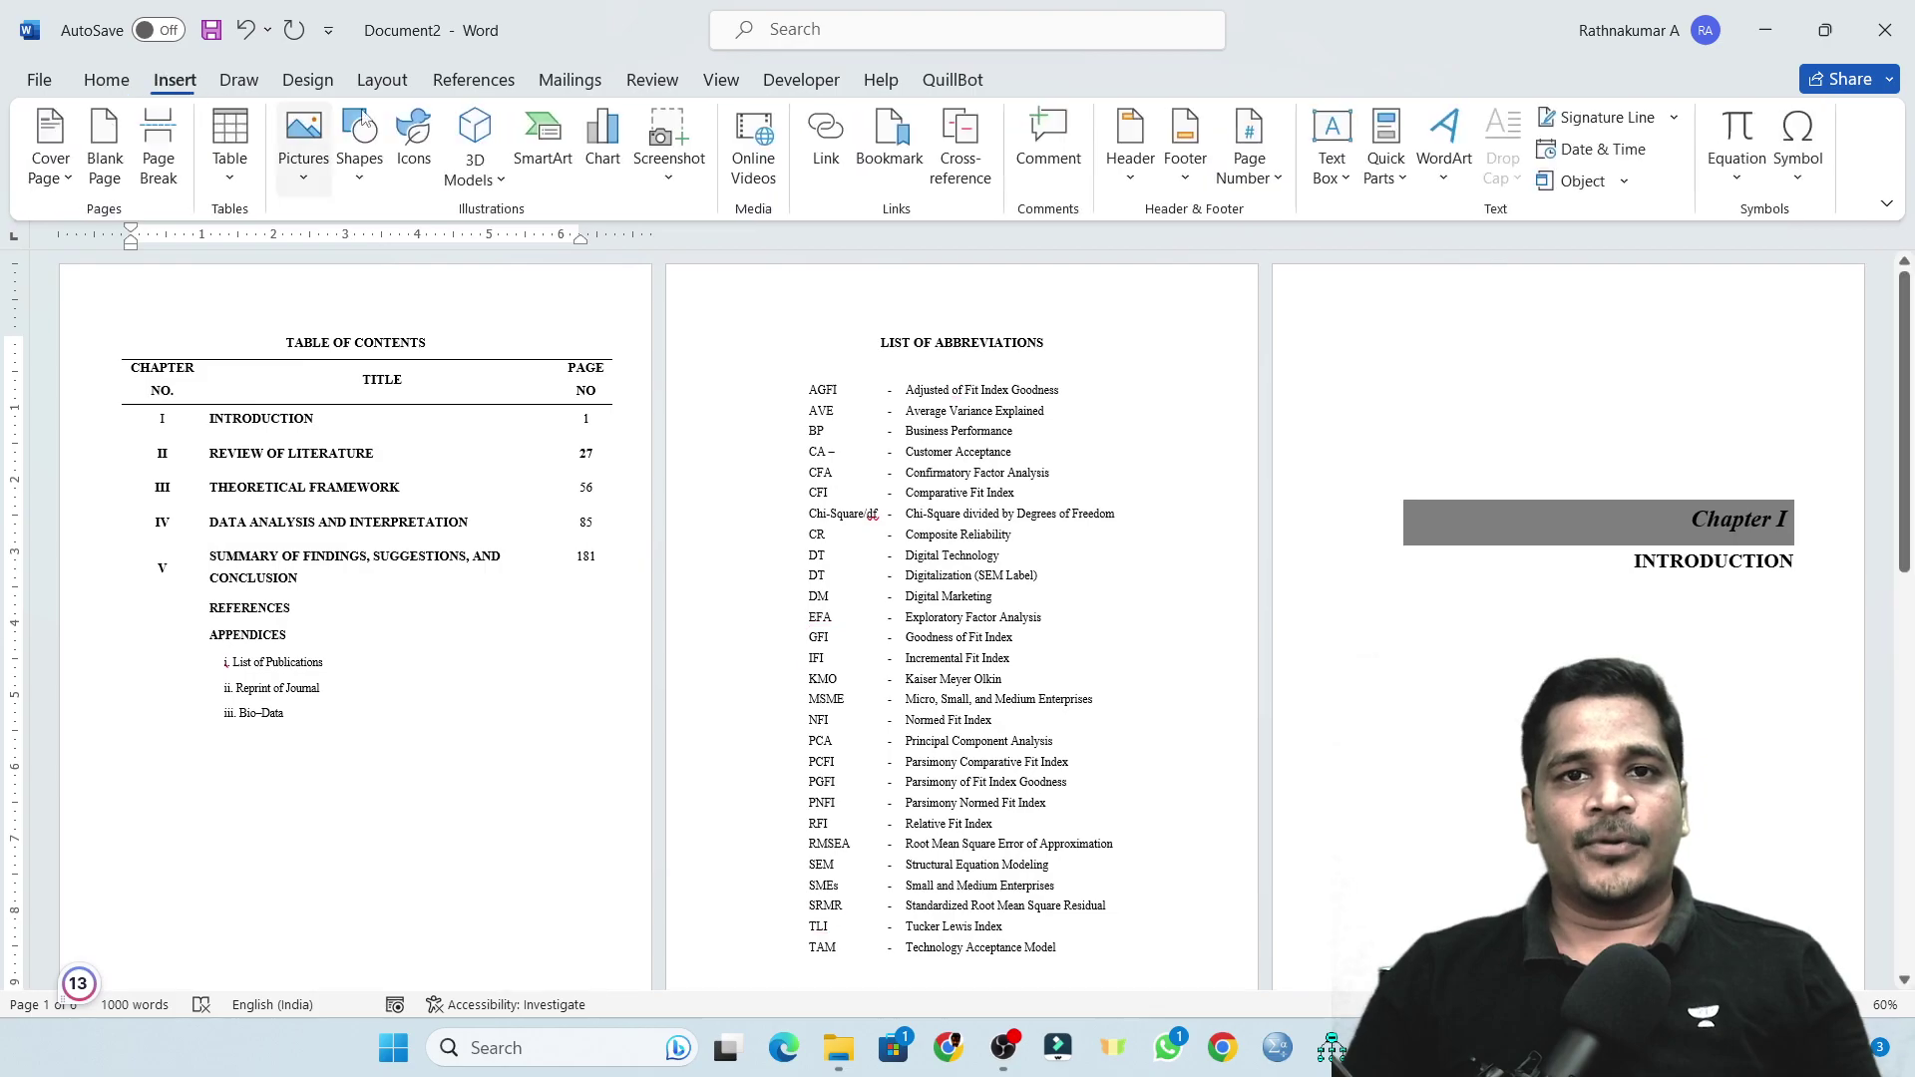
pyautogui.click(1249, 150)
pyautogui.moveTo(1417, 264)
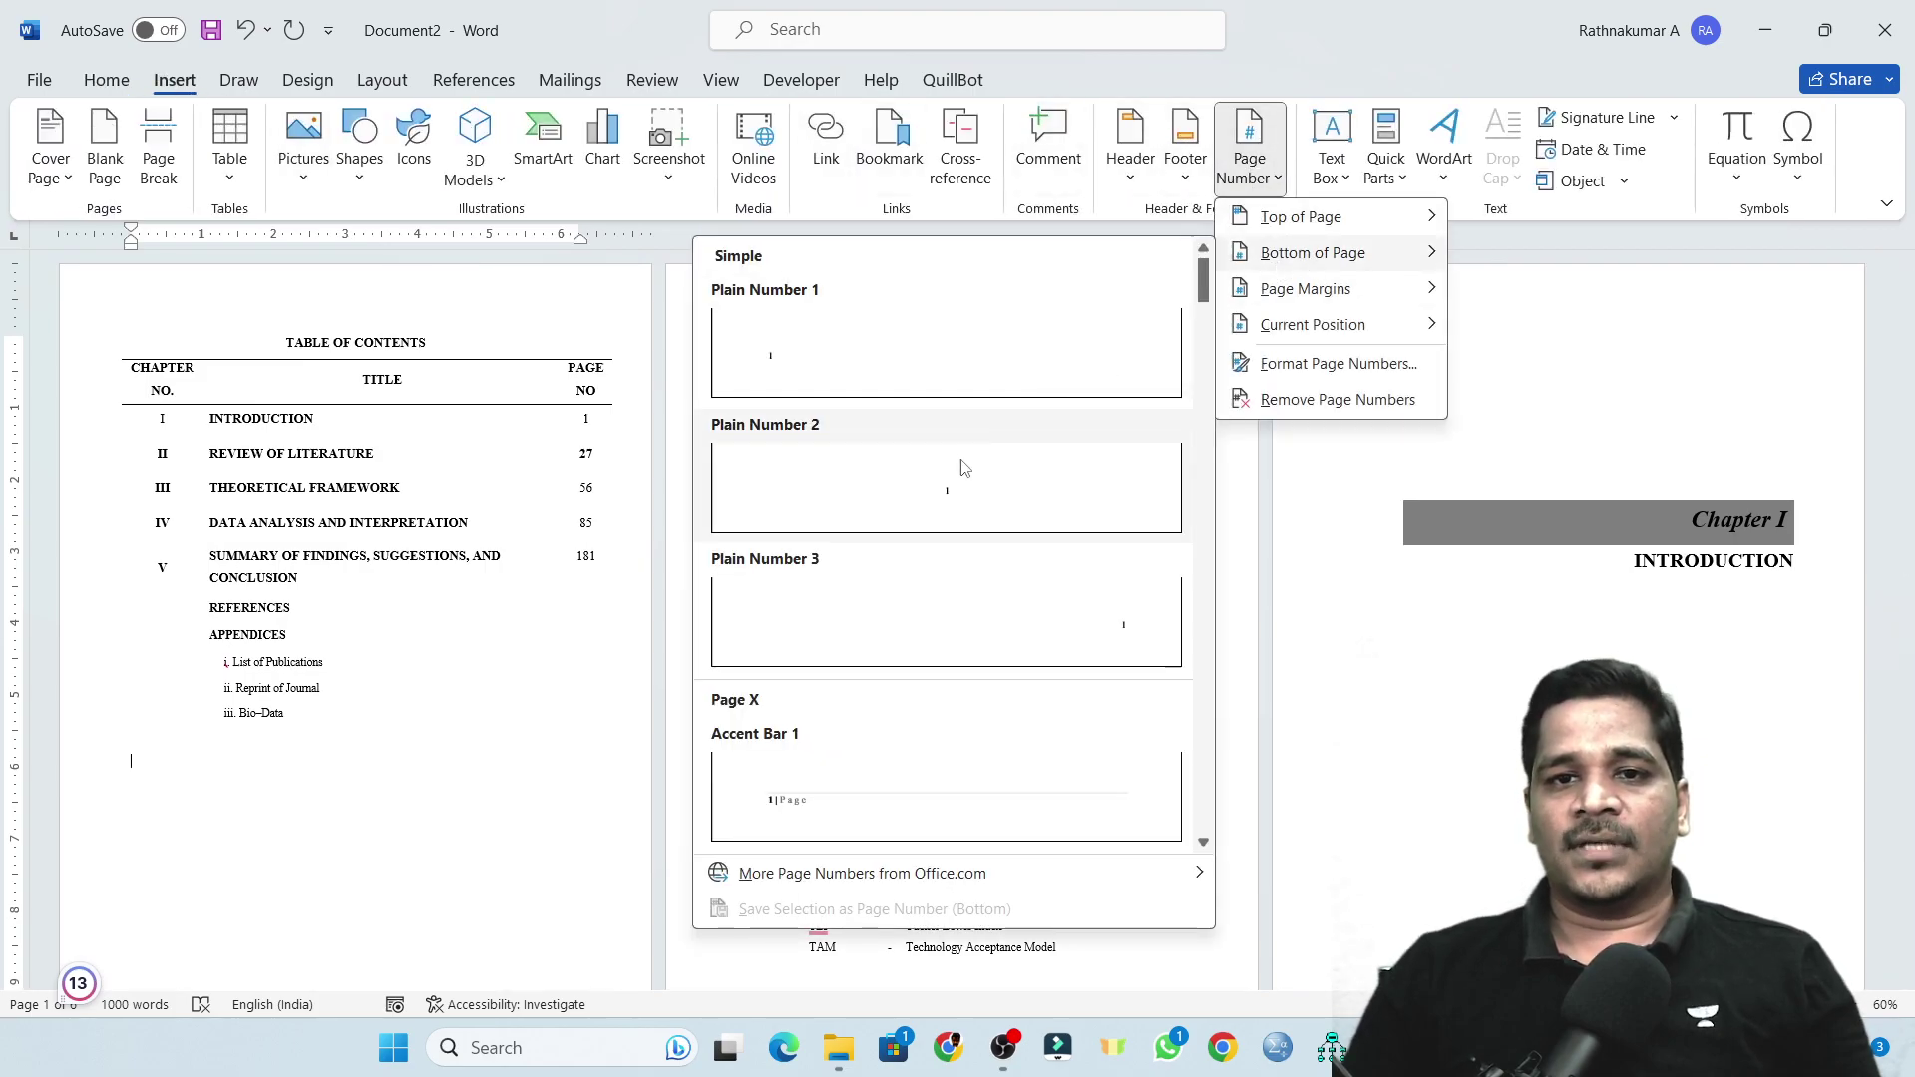
pyautogui.scroll(-3, 344, 833)
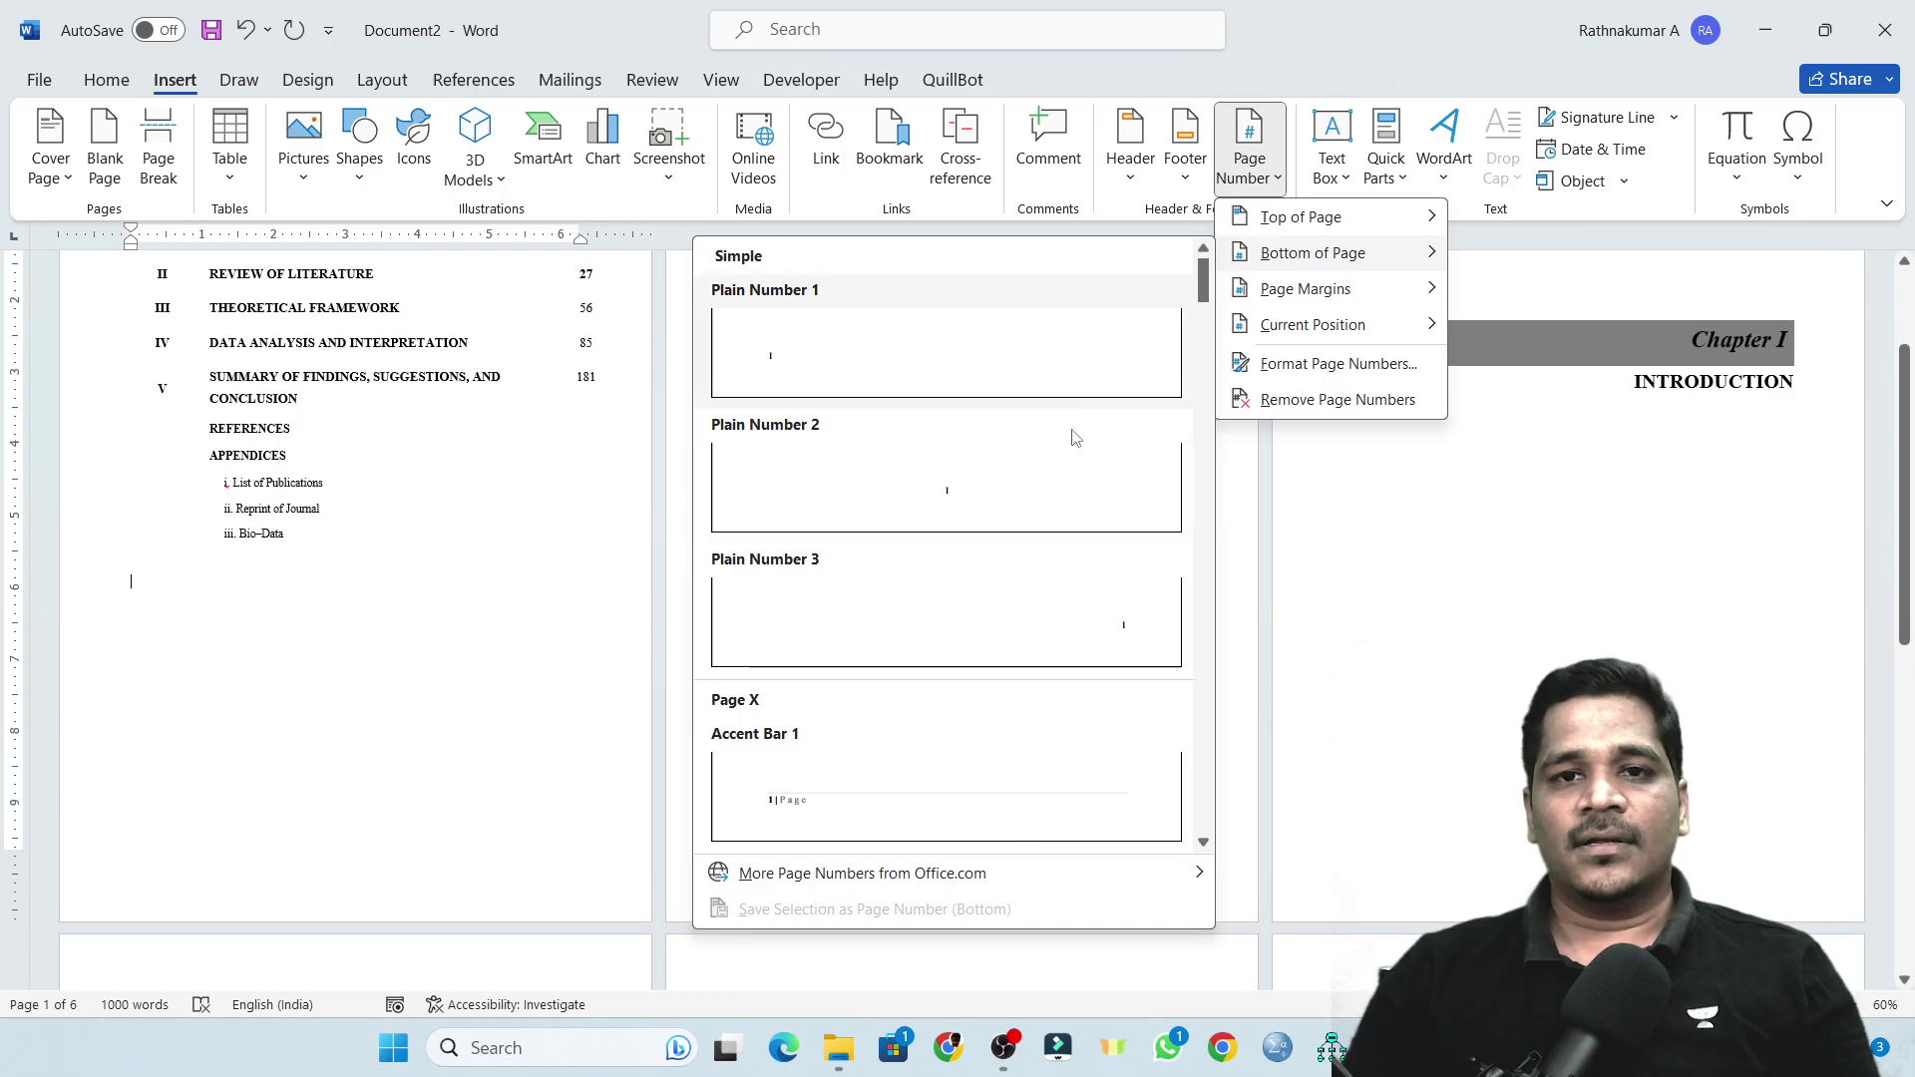
pyautogui.click(1010, 501)
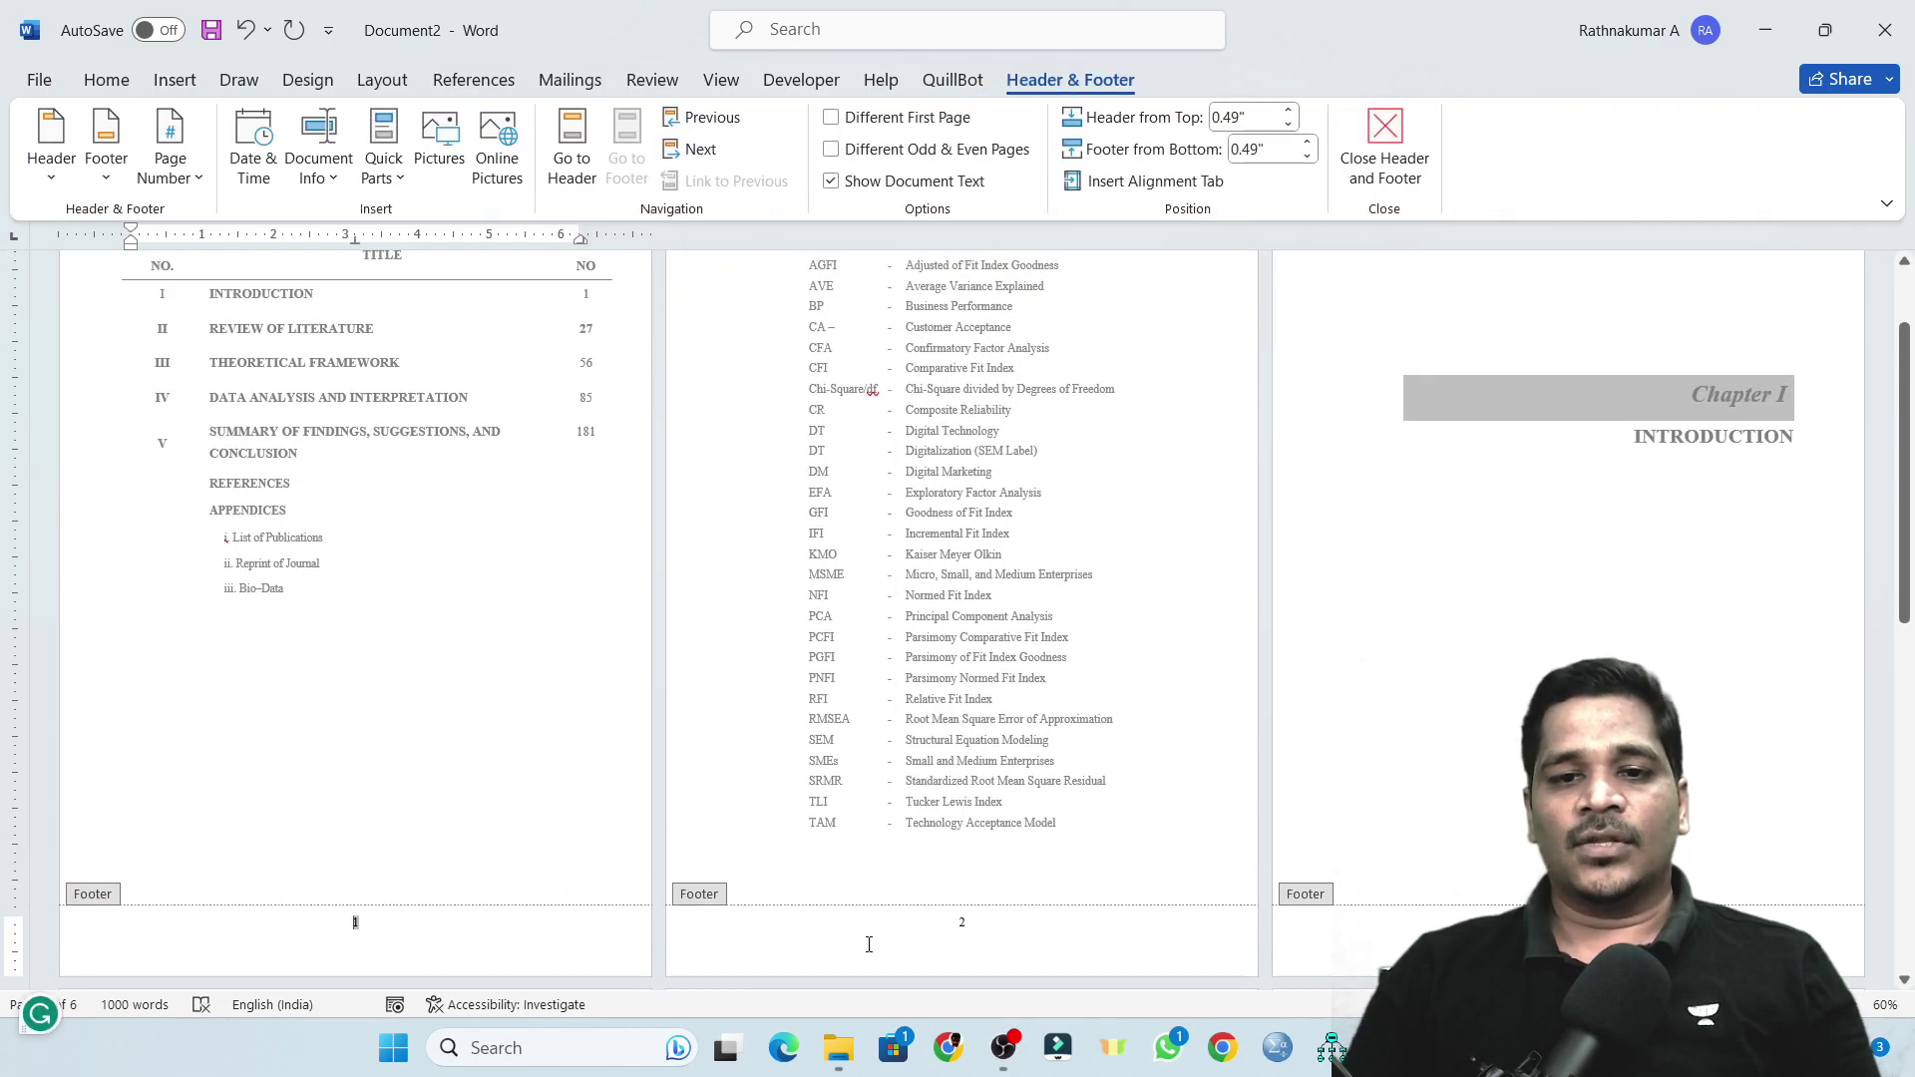
pyautogui.scroll(-10, 410, 793)
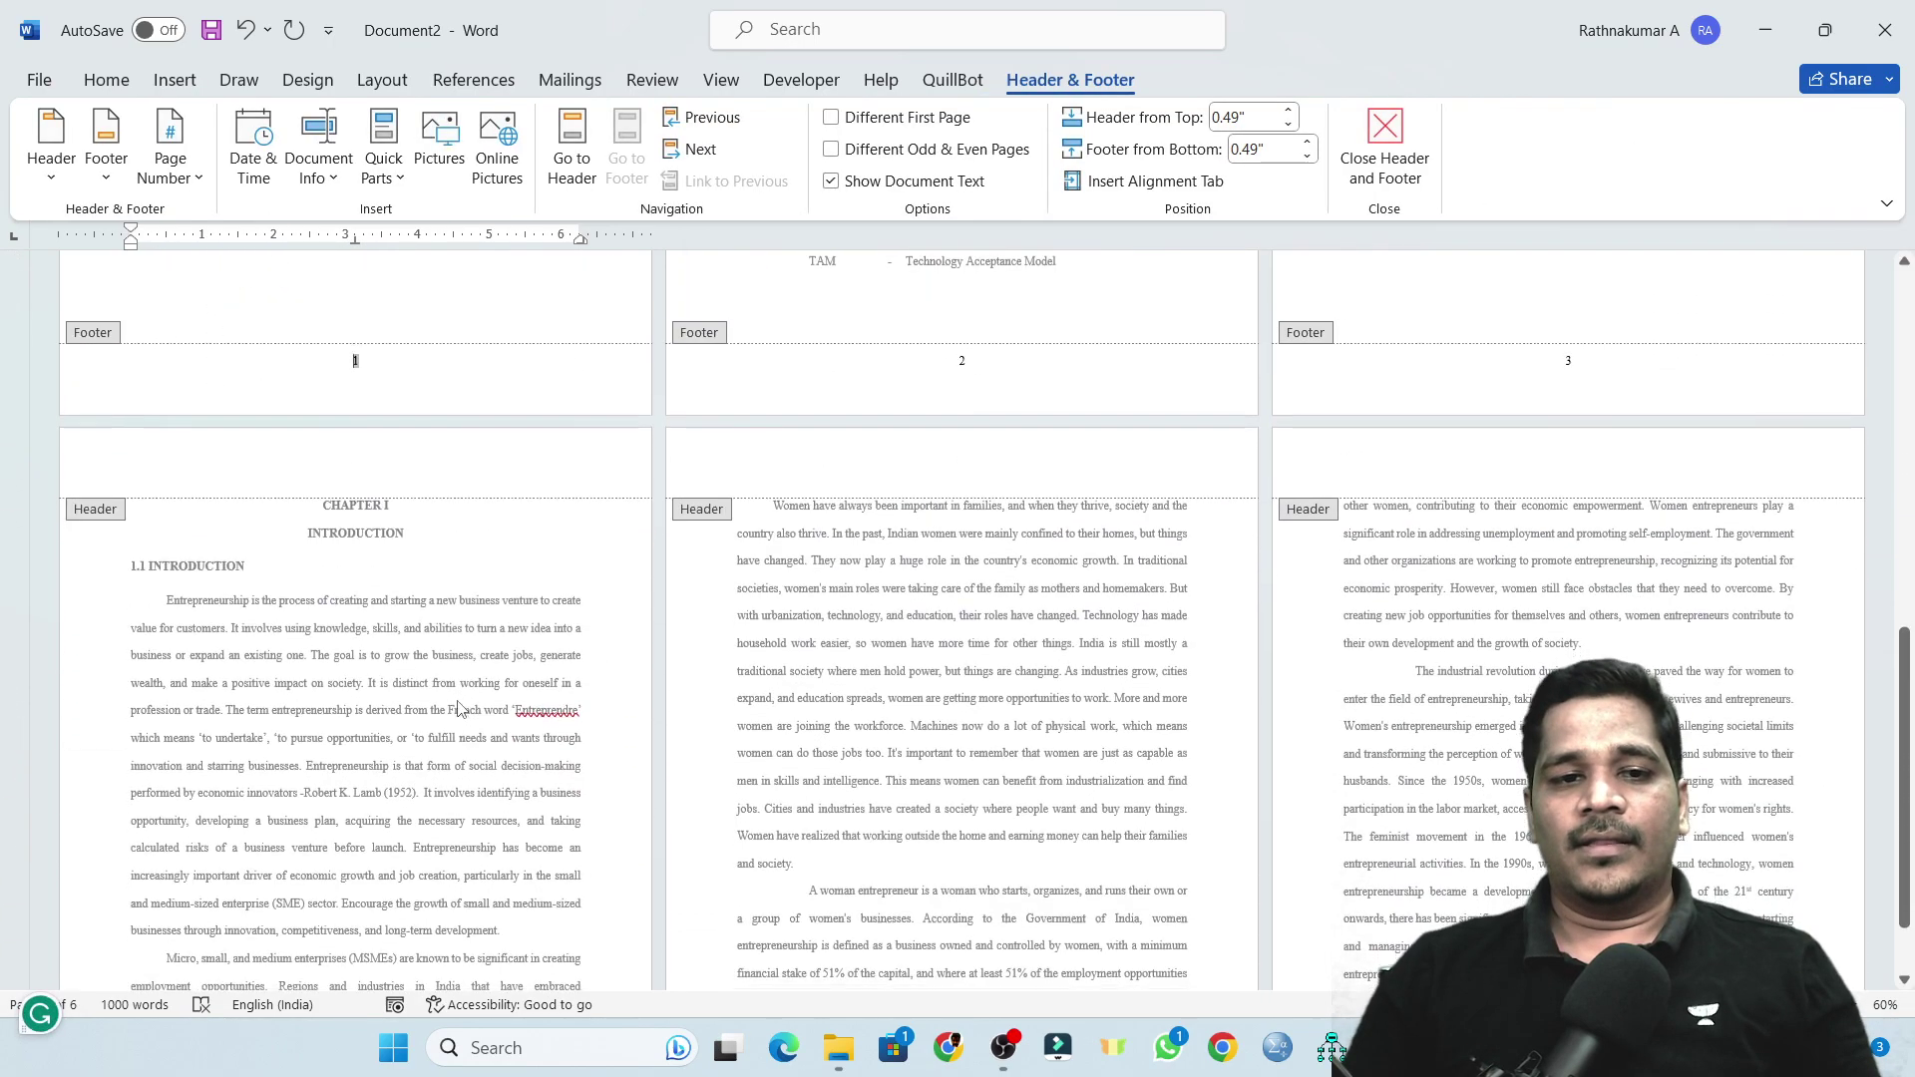
pyautogui.scroll(10, 1377, 735)
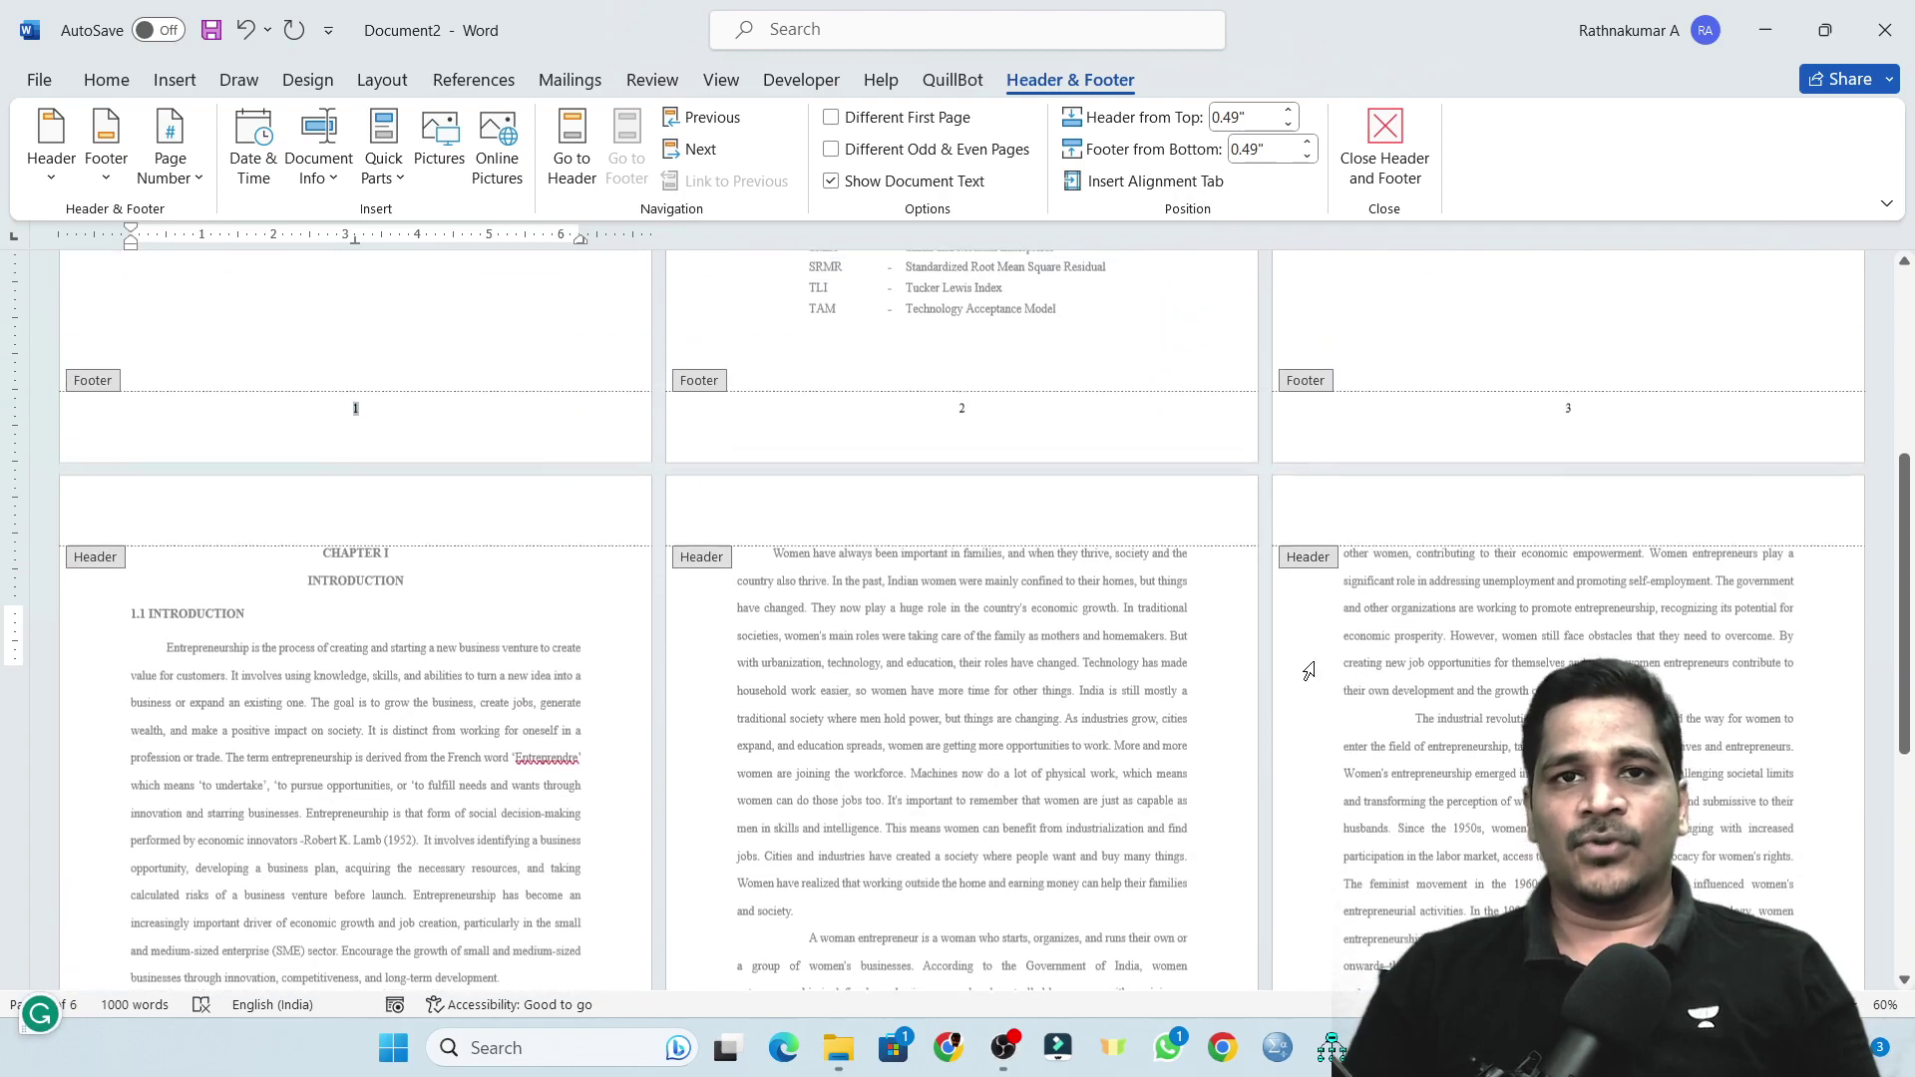
# Remove the page numbers from the document and close header and footer editing.
pyautogui.click(170, 164)
pyautogui.click(219, 400)
pyautogui.scroll(-5, 322, 545)
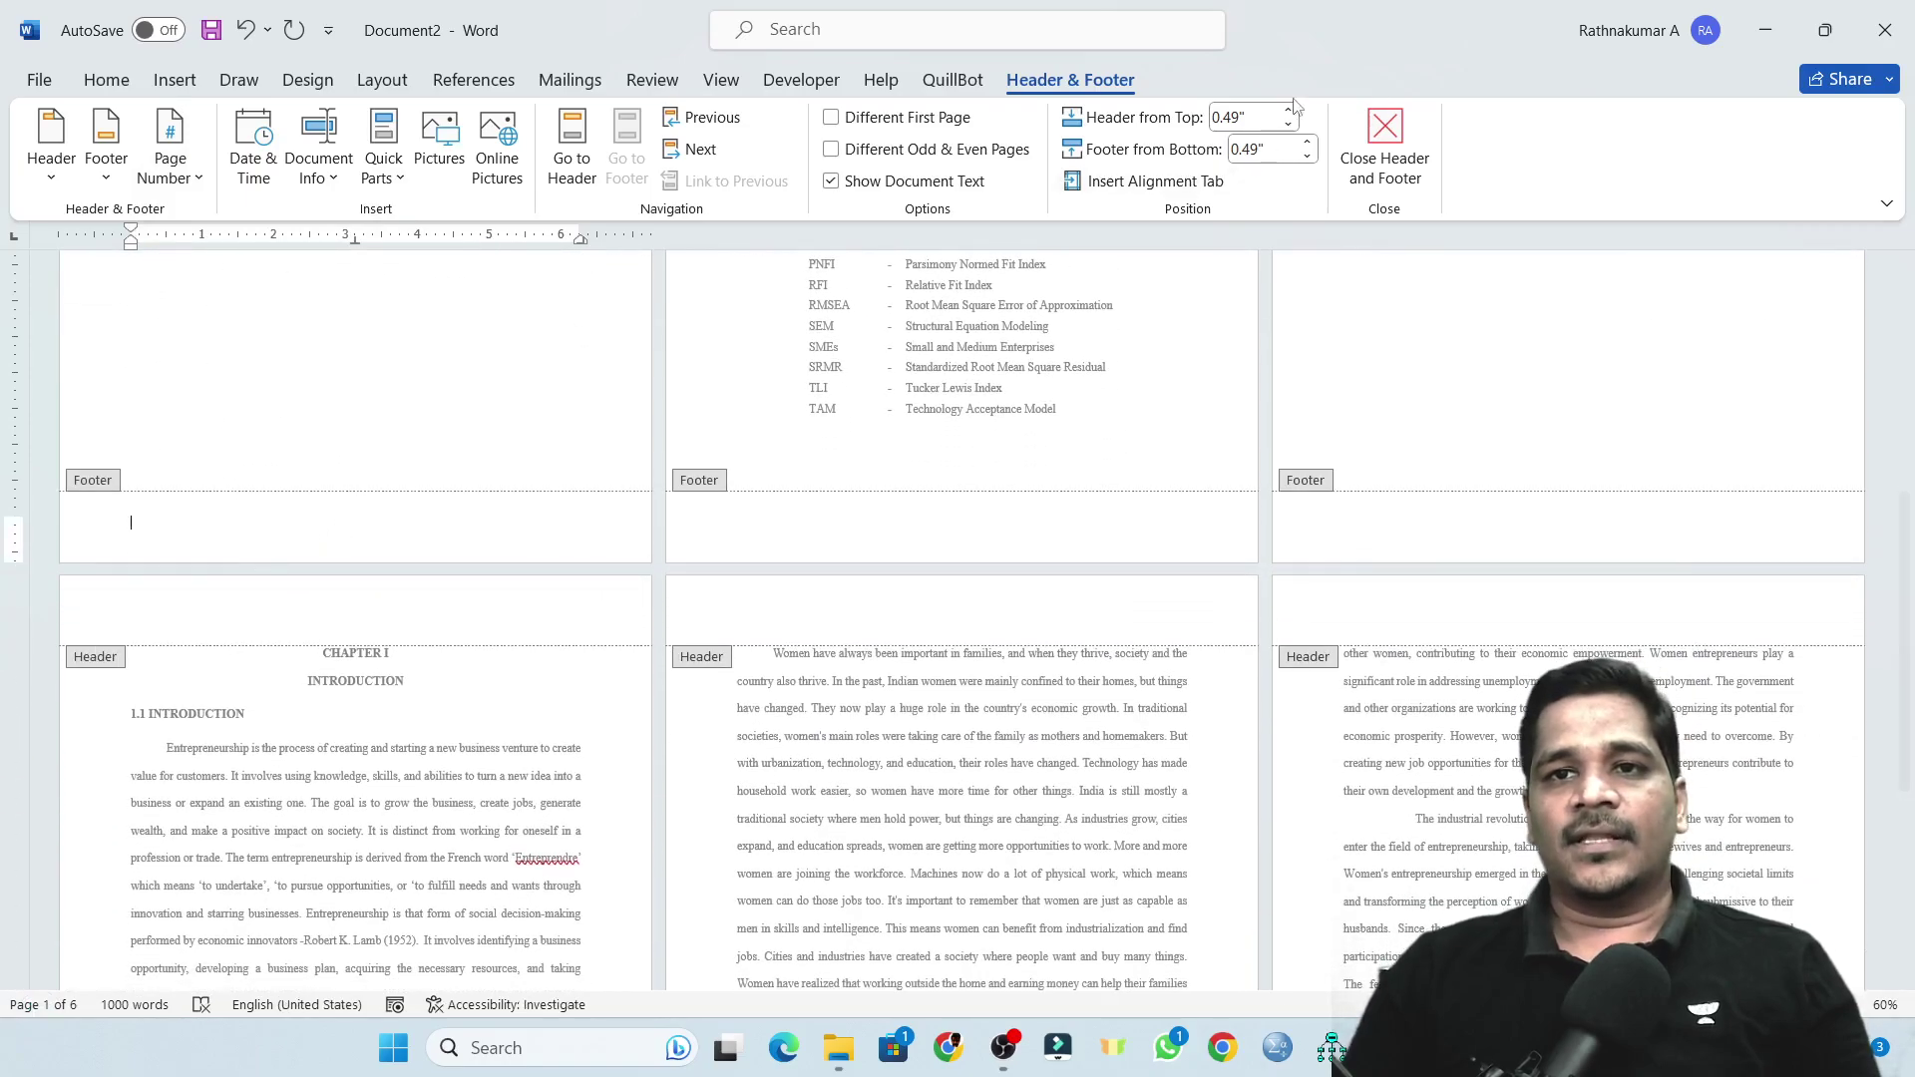
pyautogui.click(1386, 144)
pyautogui.scroll(5, 676, 526)
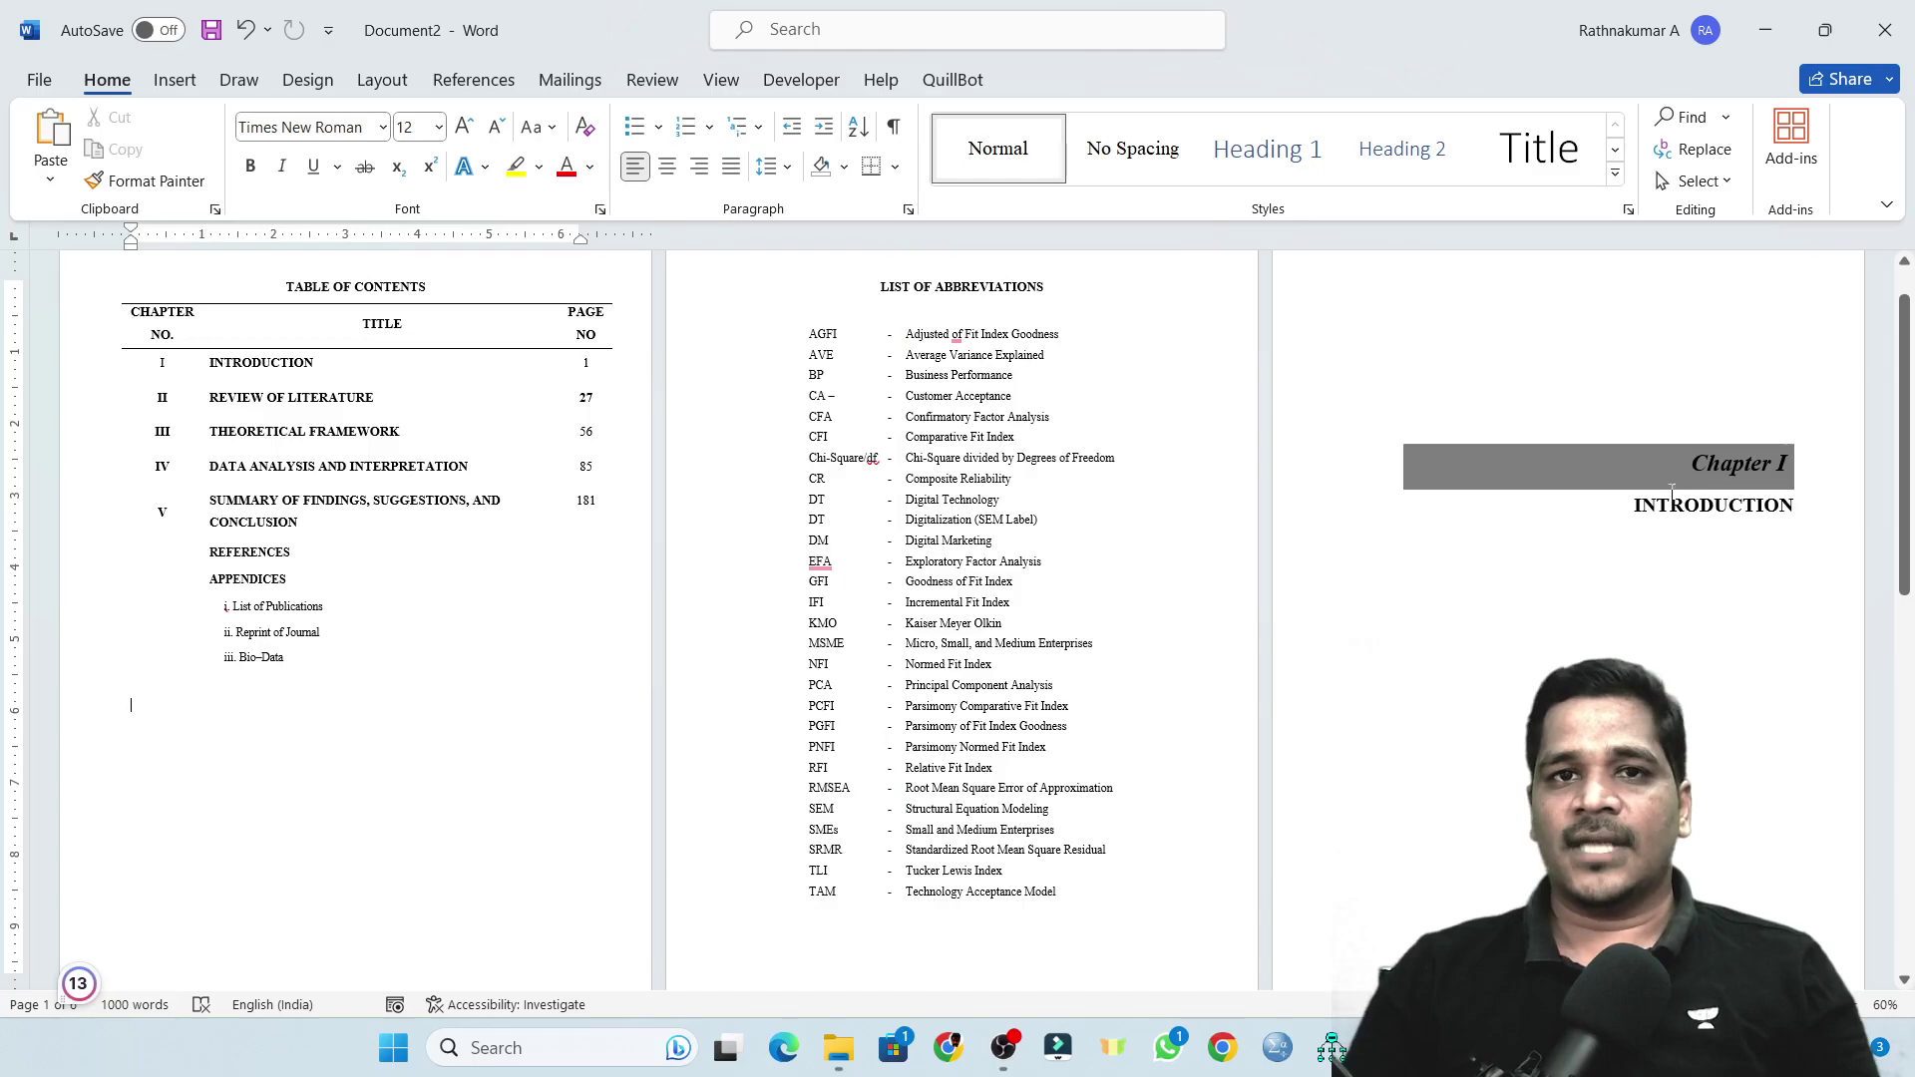
# Examine the document's pages from the table of contents through the Chapter I title page and body text.
pyautogui.scroll(-7, 509, 671)
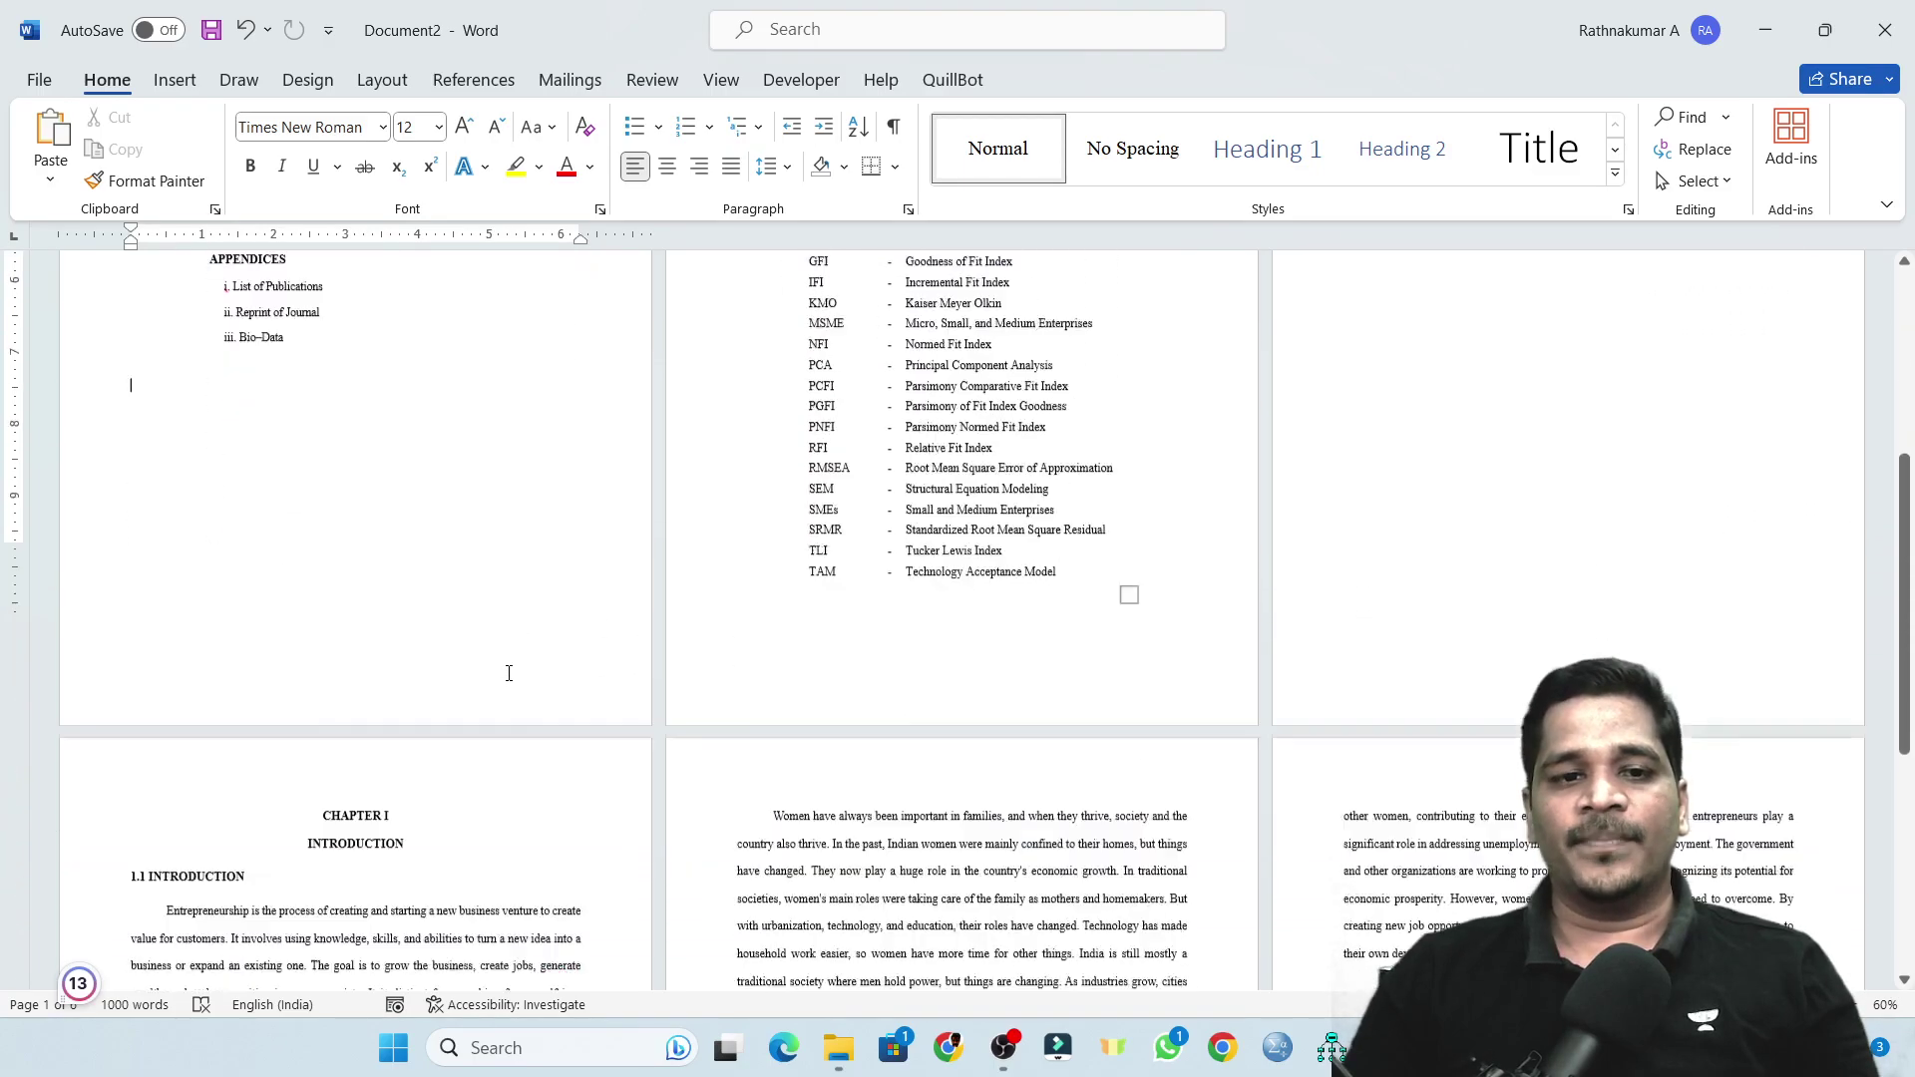
pyautogui.scroll(-3, 357, 579)
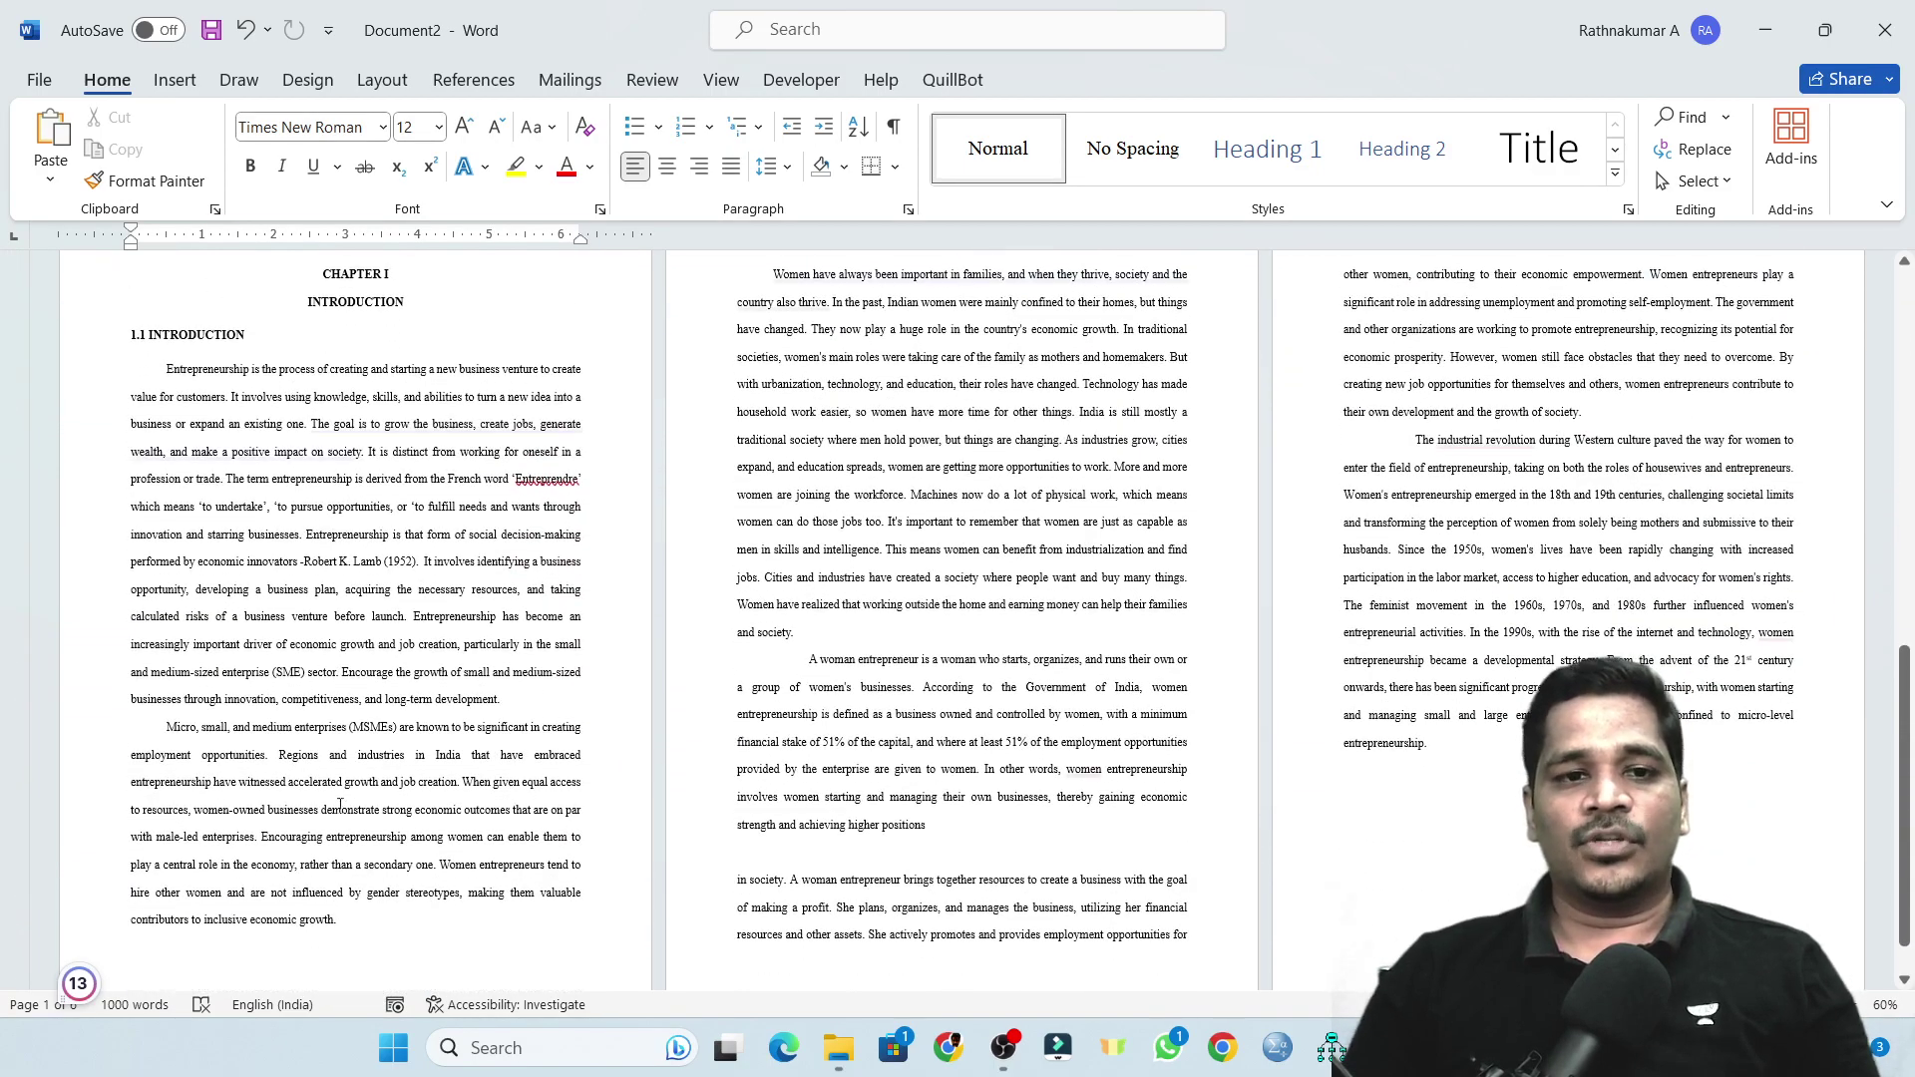
pyautogui.scroll(5, 341, 801)
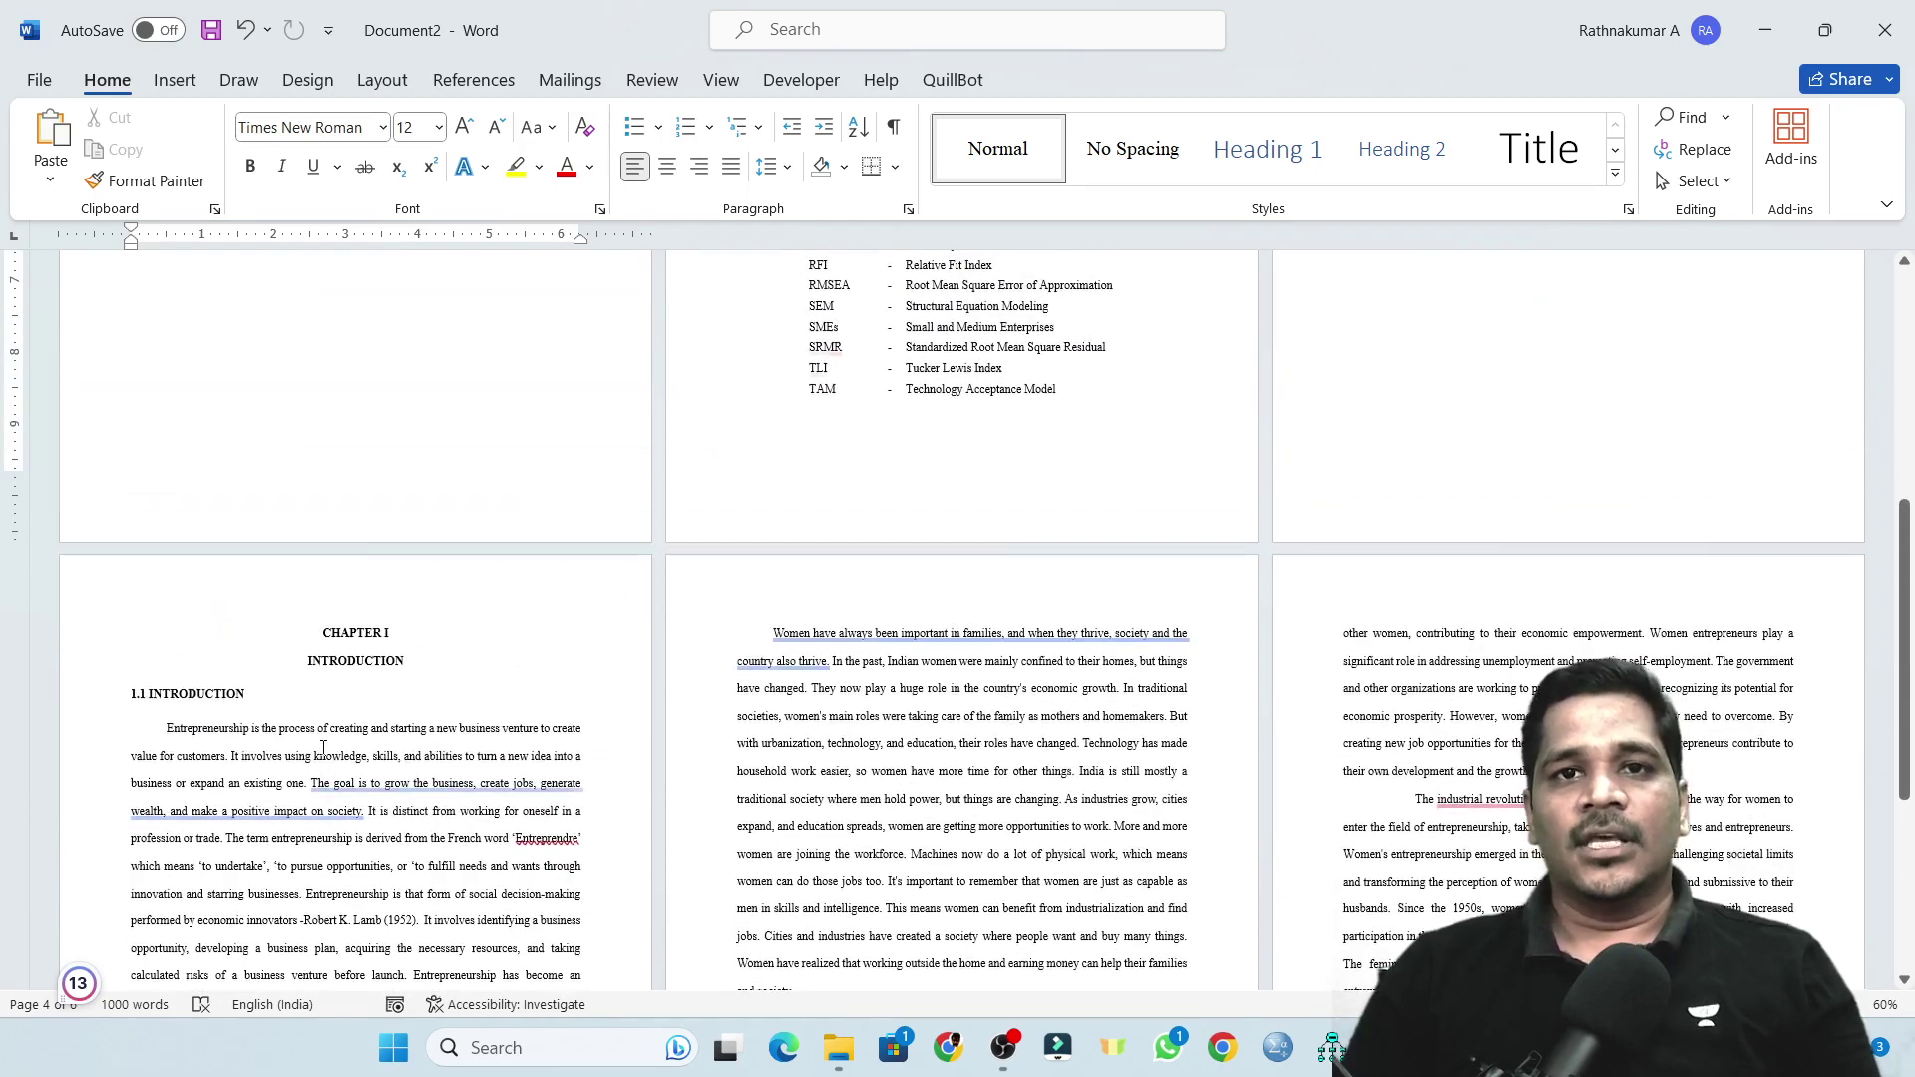
pyautogui.scroll(-6, 350, 818)
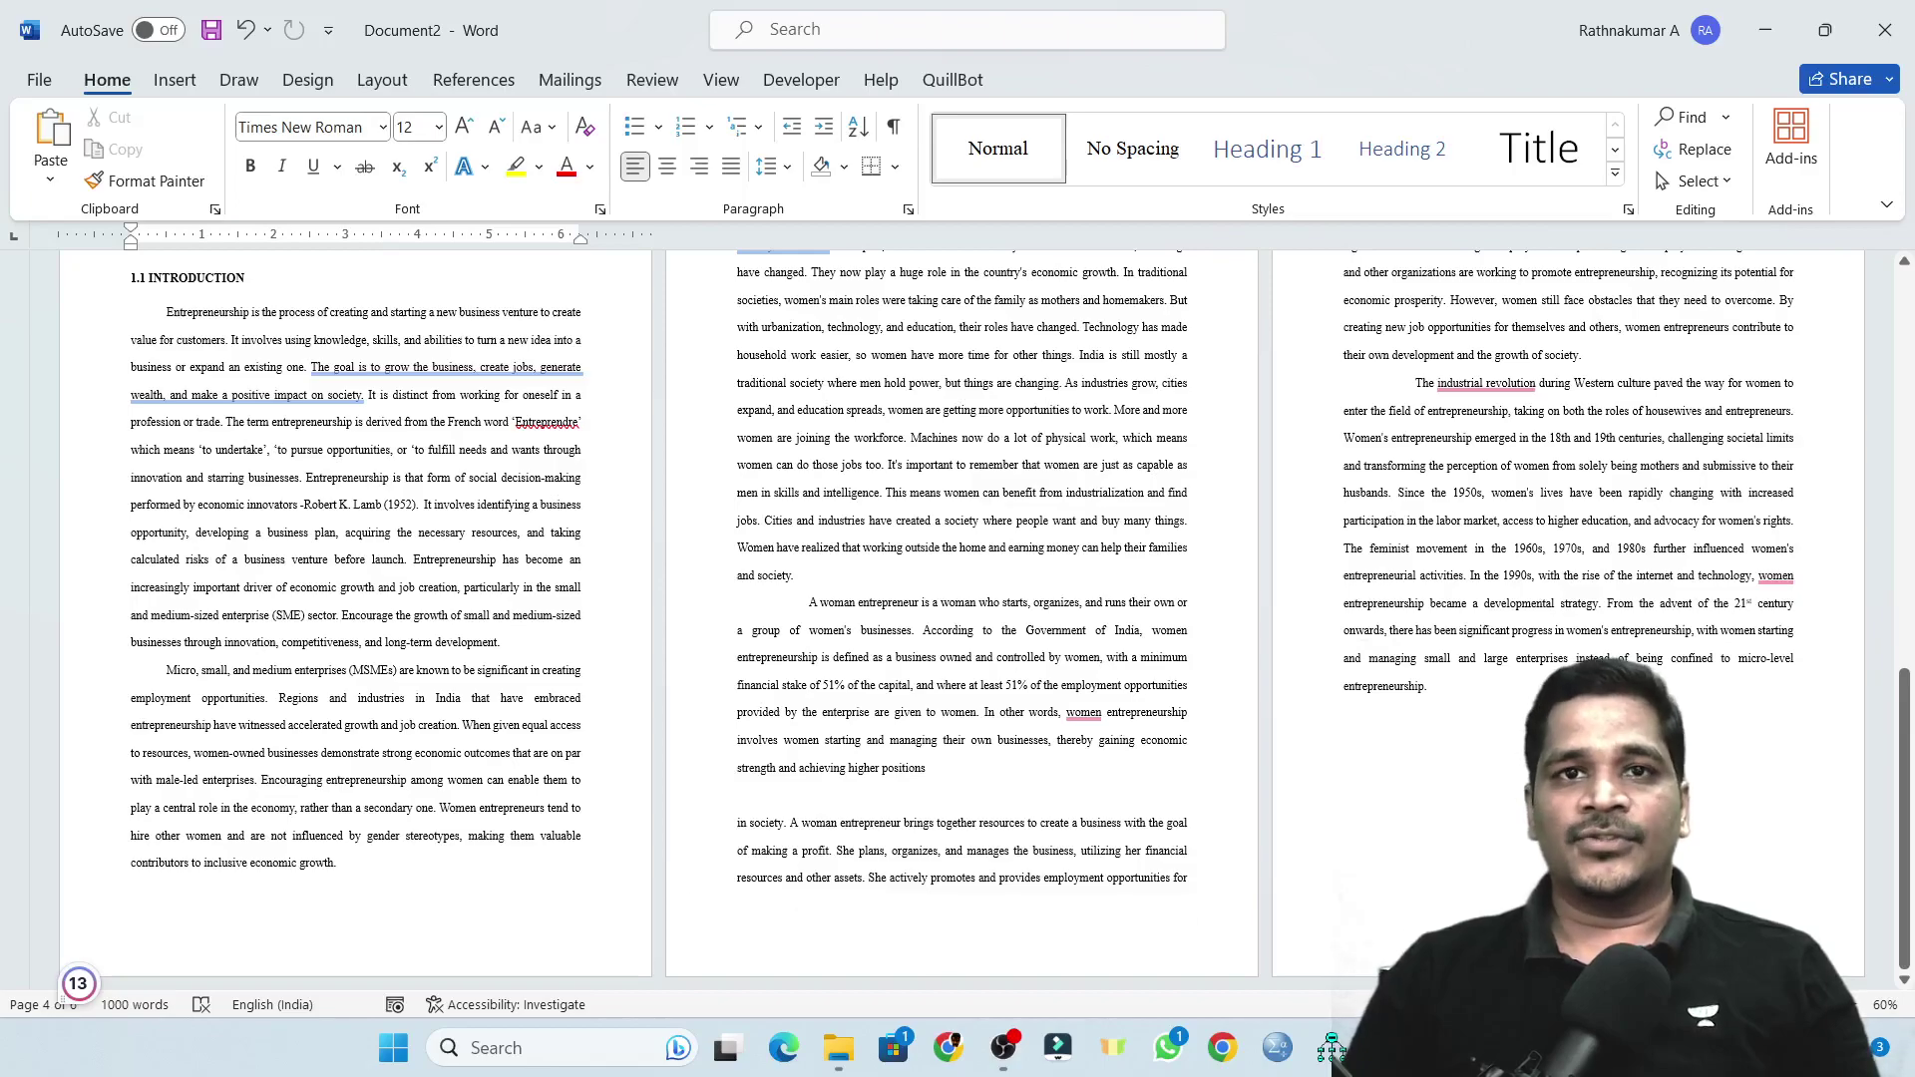
pyautogui.scroll(15, 1306, 733)
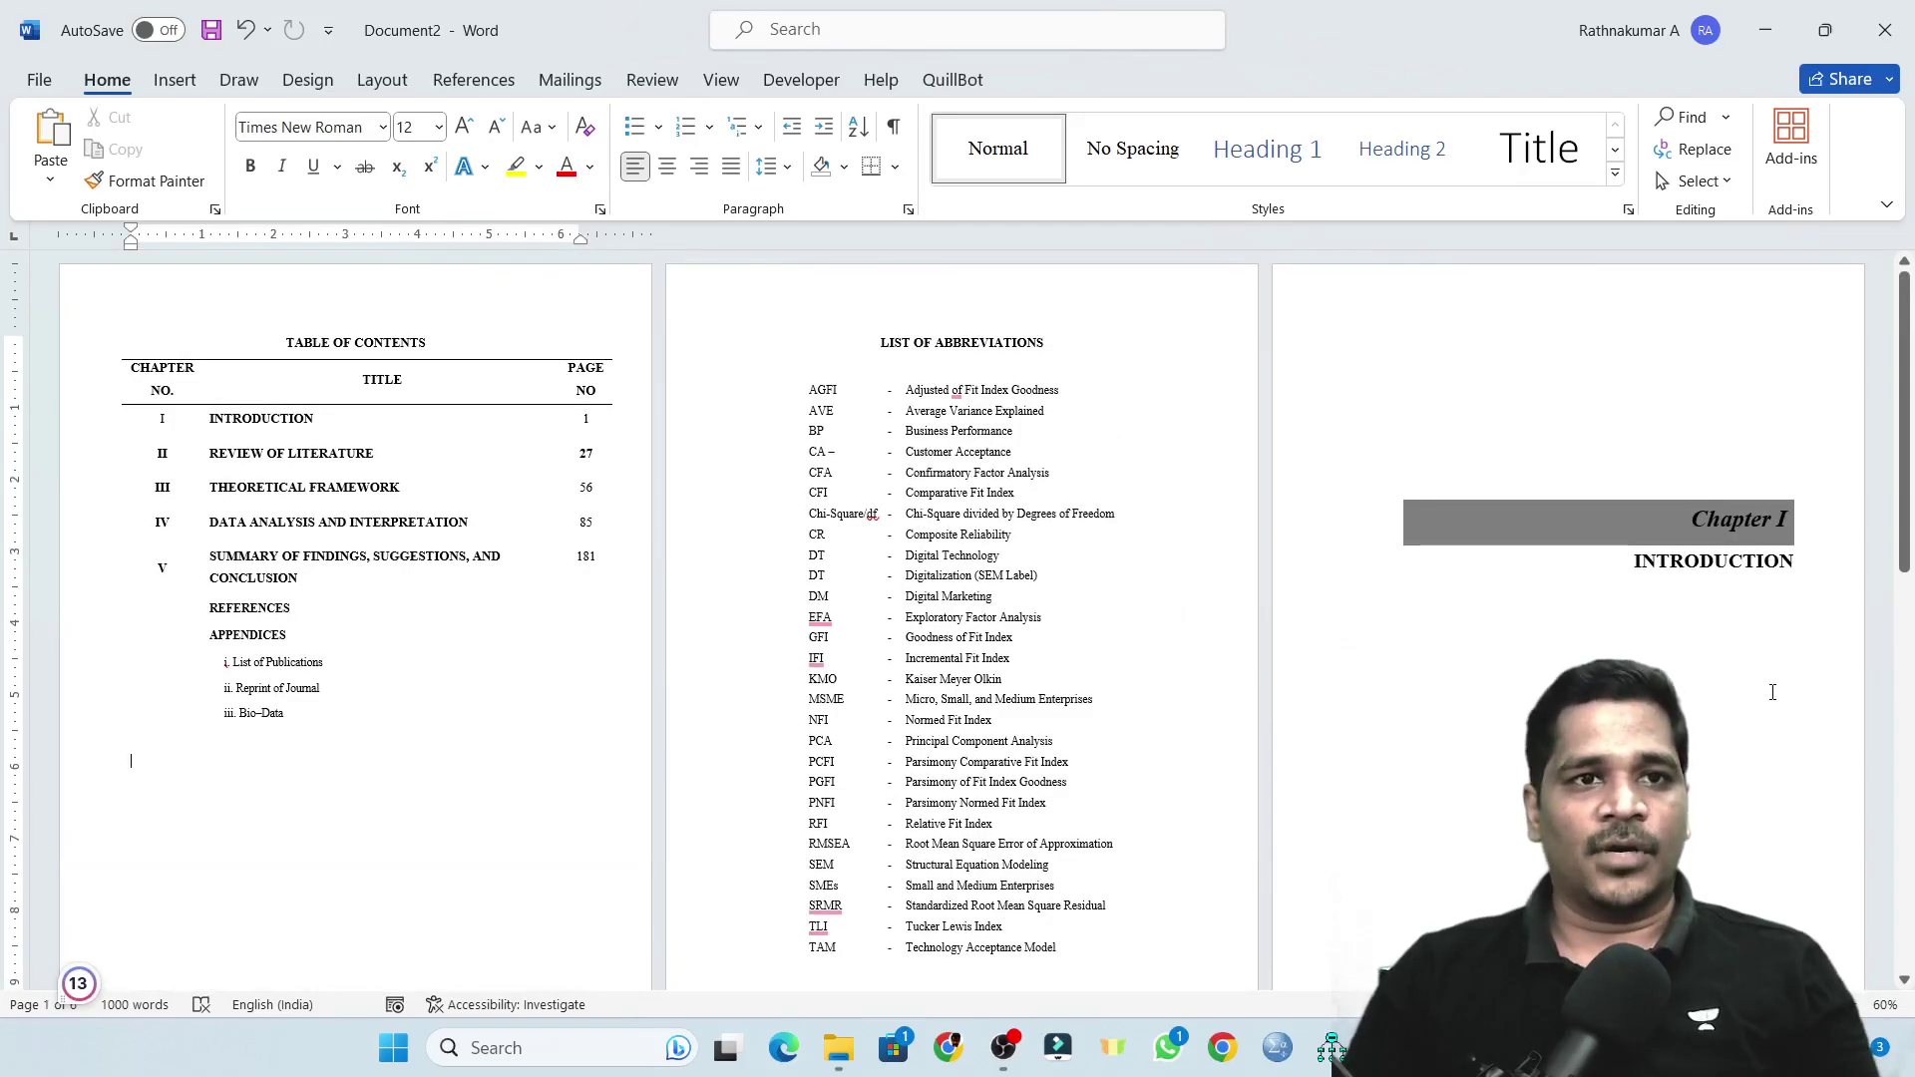
pyautogui.scroll(-10, 1217, 641)
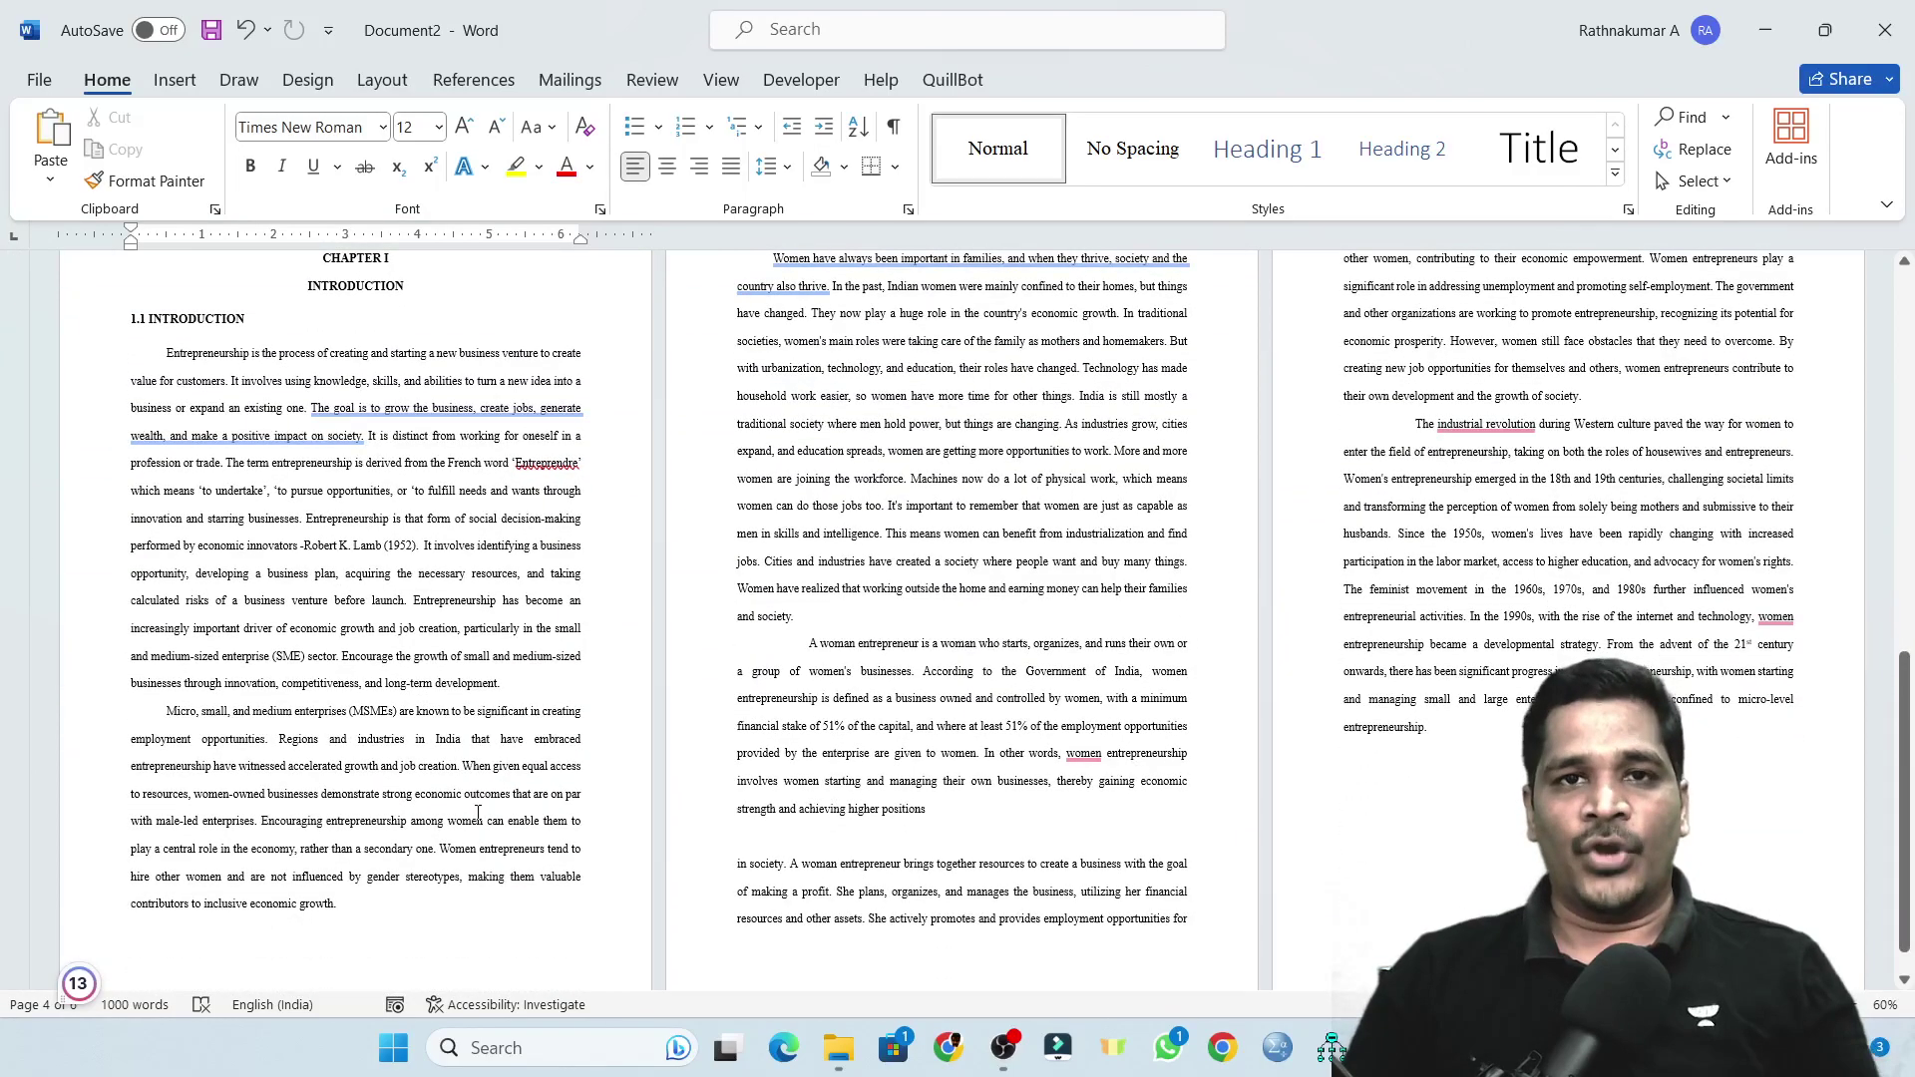
pyautogui.scroll(7, 353, 983)
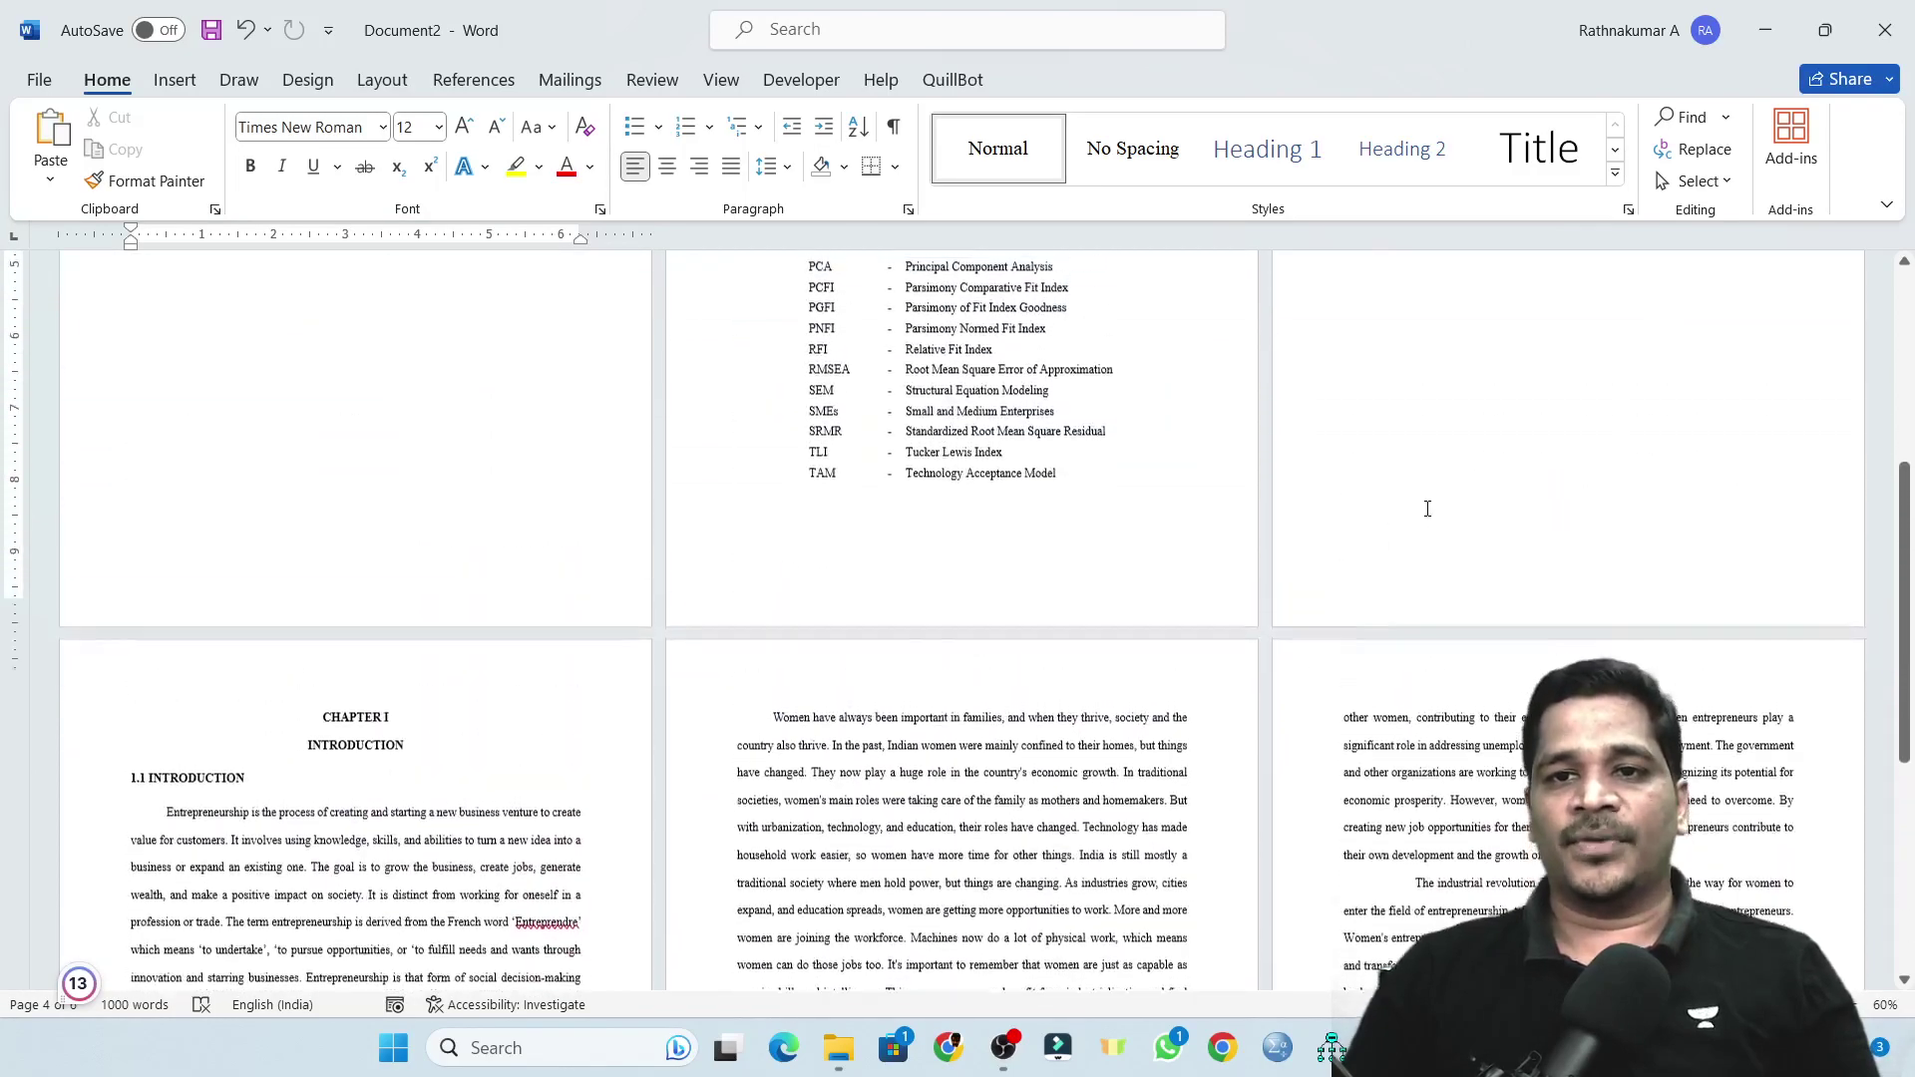
pyautogui.scroll(-2, 380, 953)
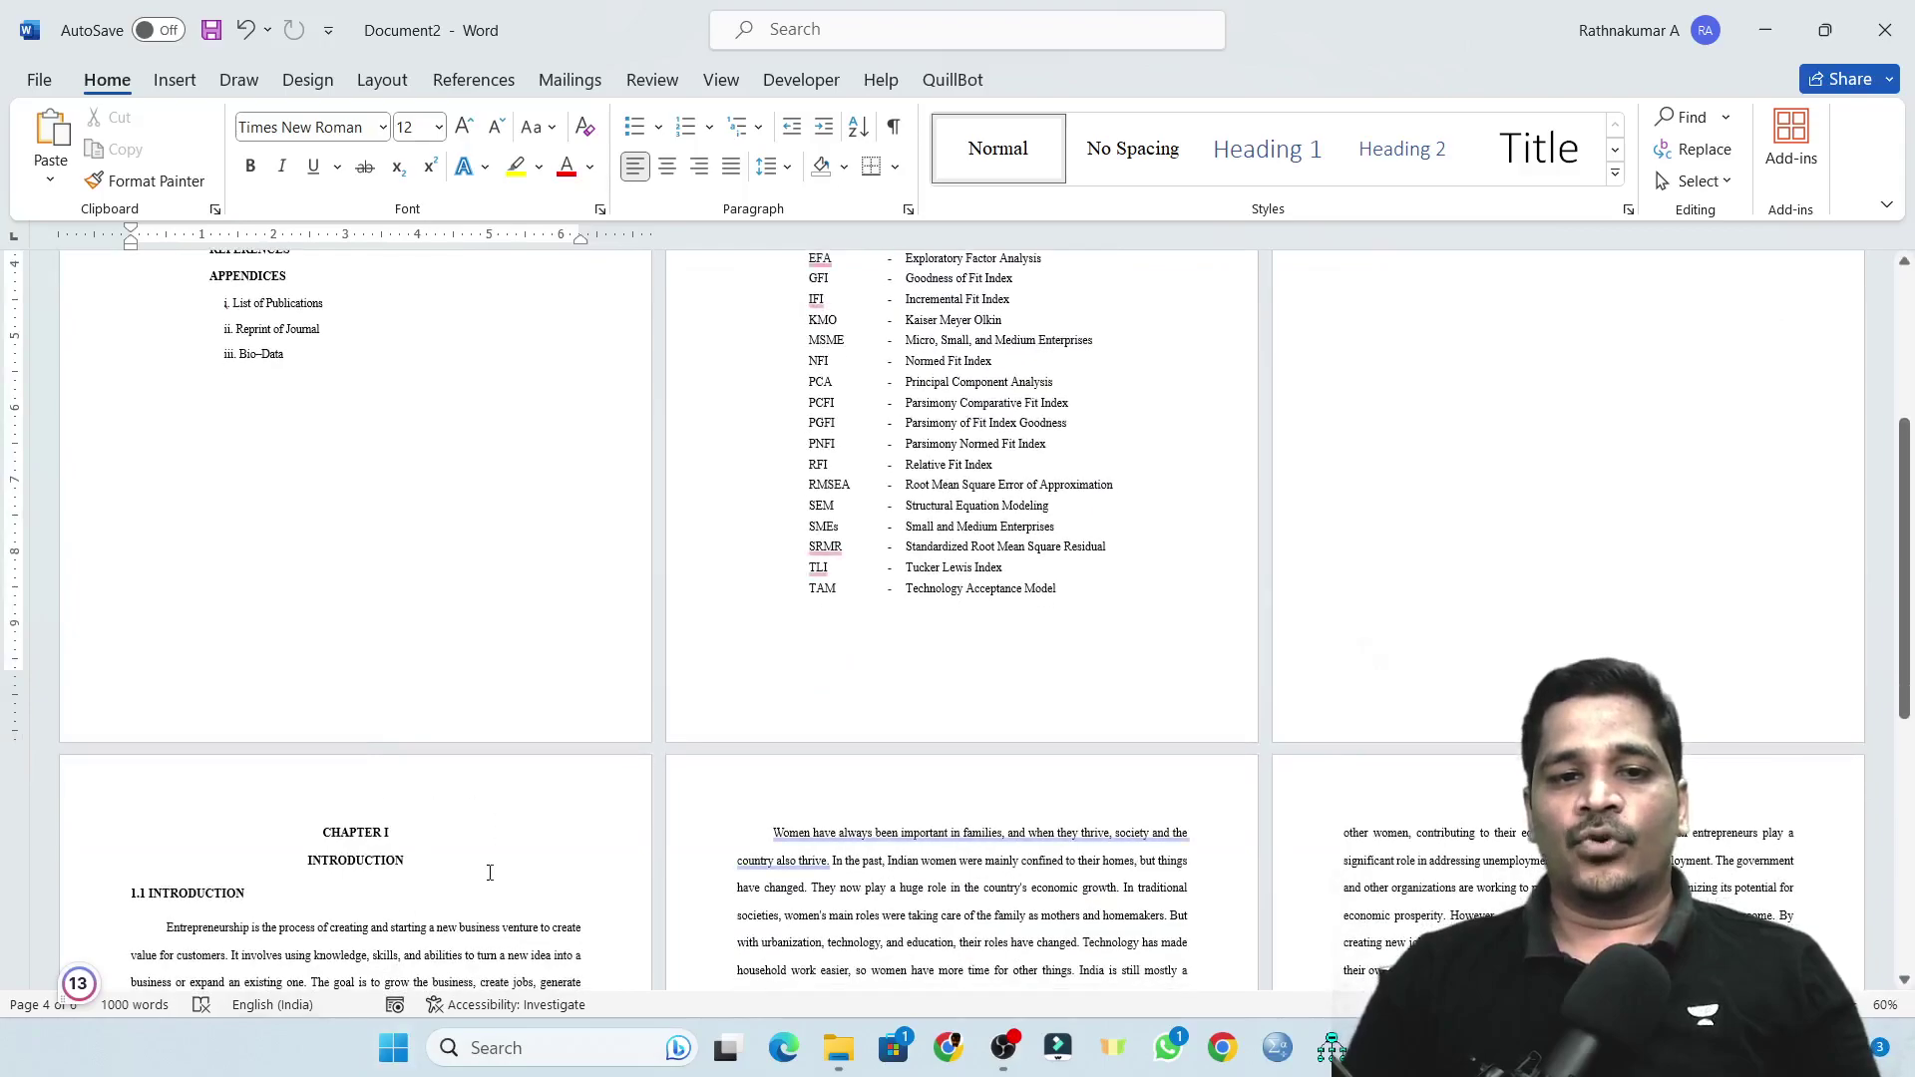
# Insert a Next Page section break on the Chapter I title page, below the INTRODUCTION title.
pyautogui.click(1580, 466)
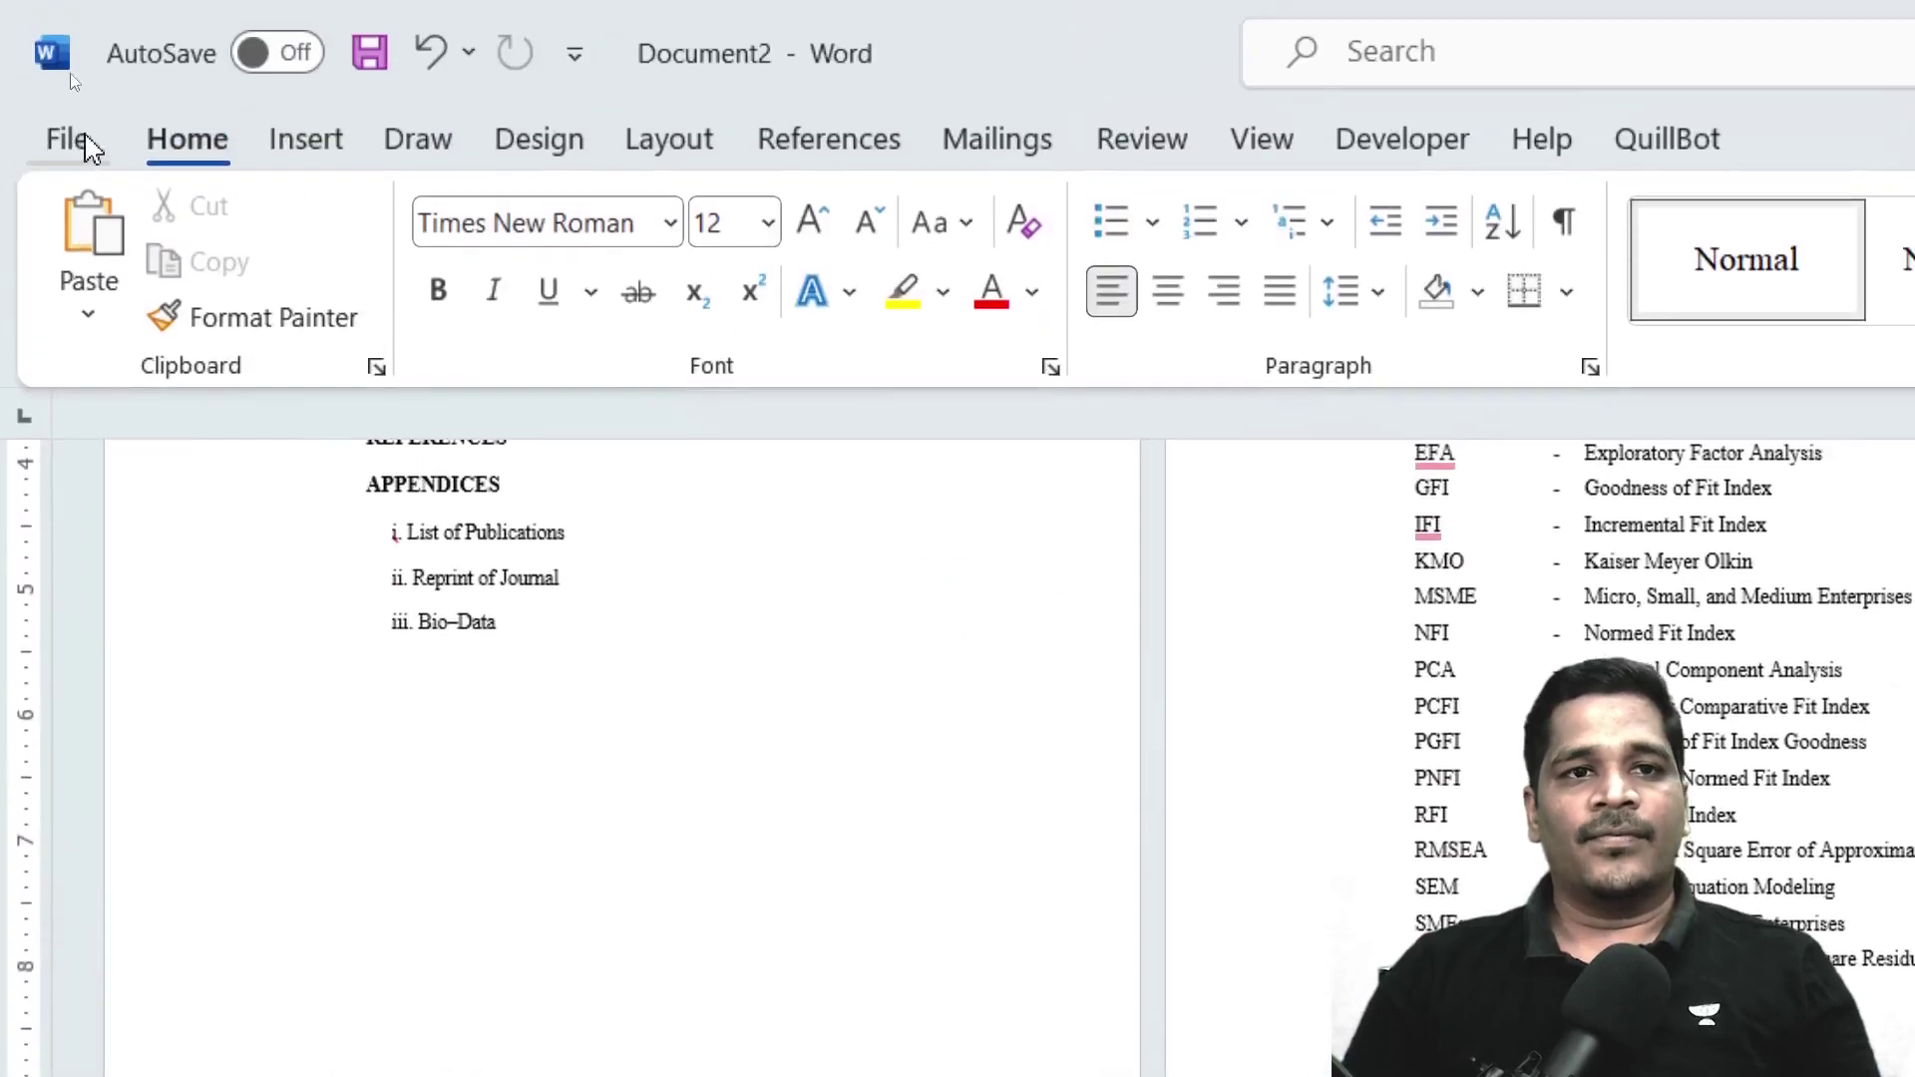
pyautogui.click(671, 142)
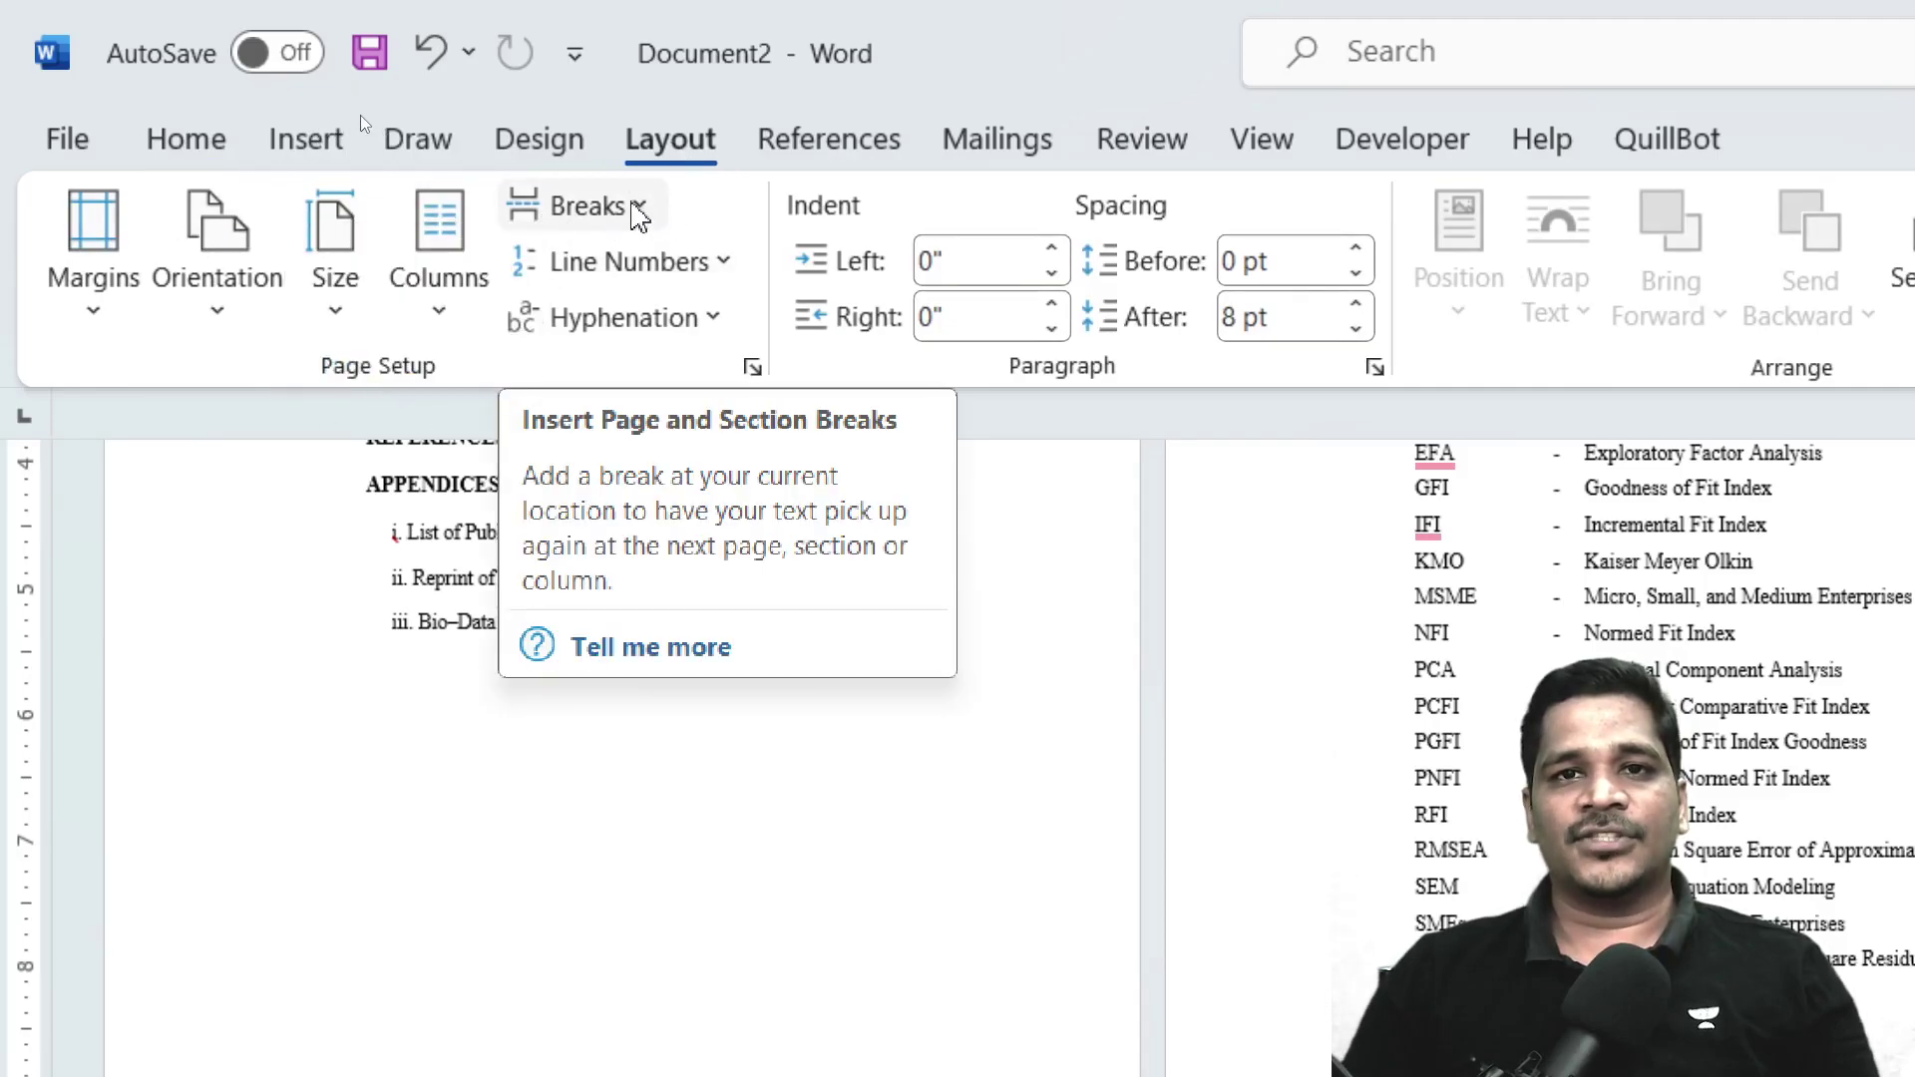
pyautogui.click(641, 207)
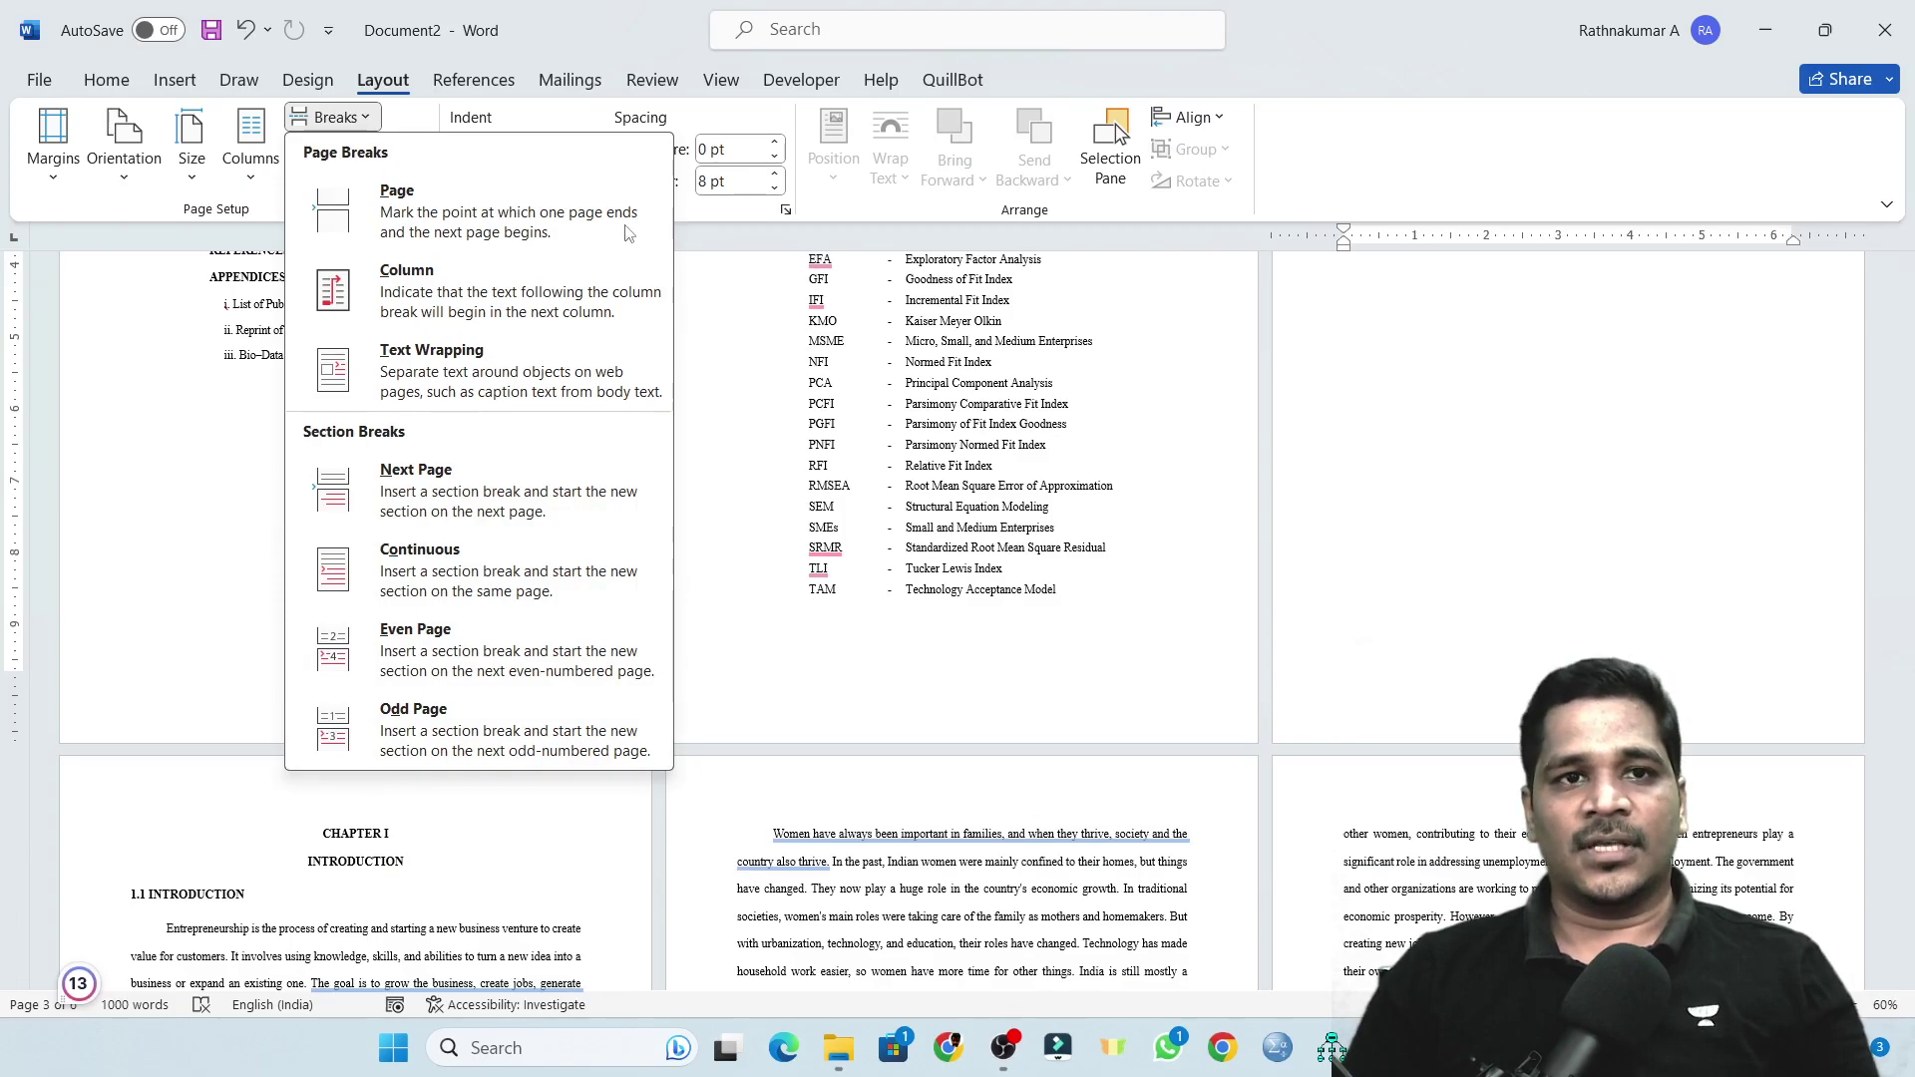
pyautogui.click(409, 487)
# Delete the blank lines above the CHAPTER I heading on the first body page.
pyautogui.scroll(-5, 278, 508)
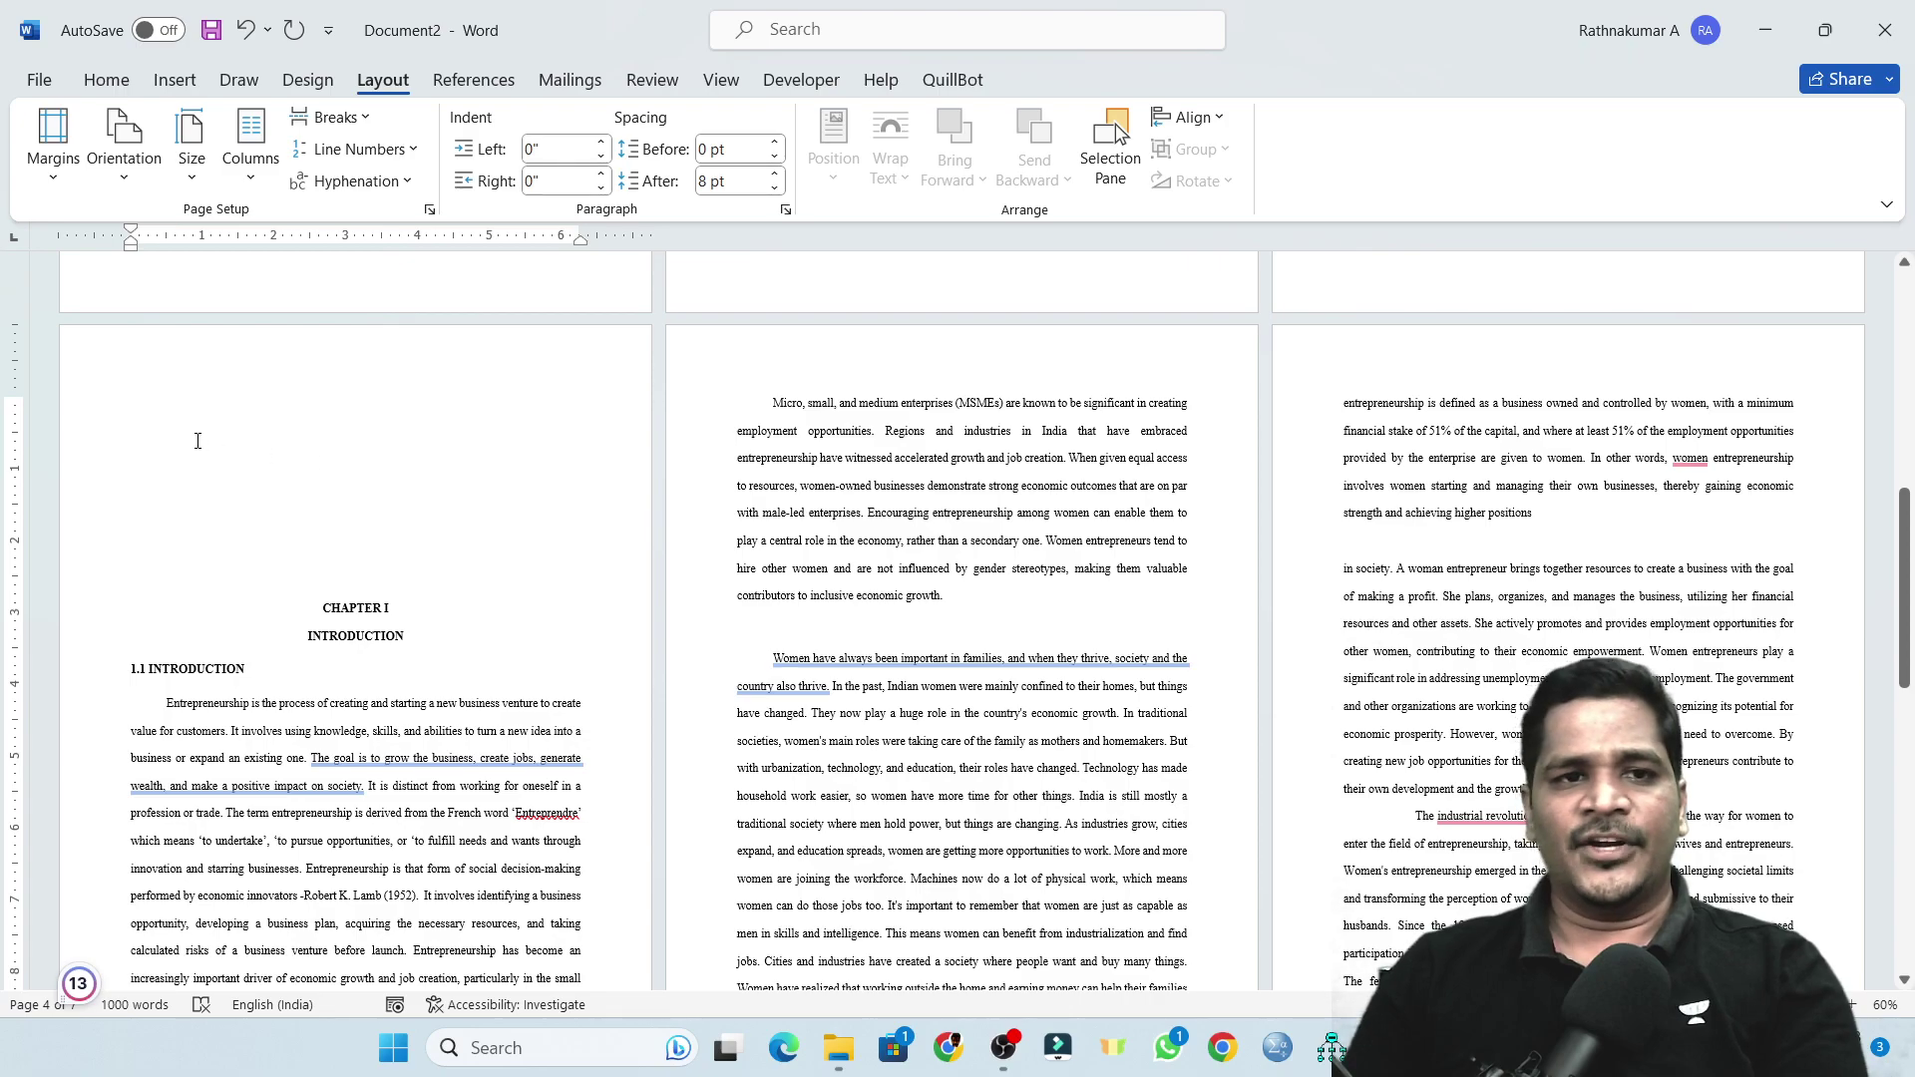
pyautogui.press('Delete')
pyautogui.press('Delete')
pyautogui.press('Delete')
pyautogui.press('Delete')
pyautogui.press('Delete')
pyautogui.press('Delete')
pyautogui.press('Delete')
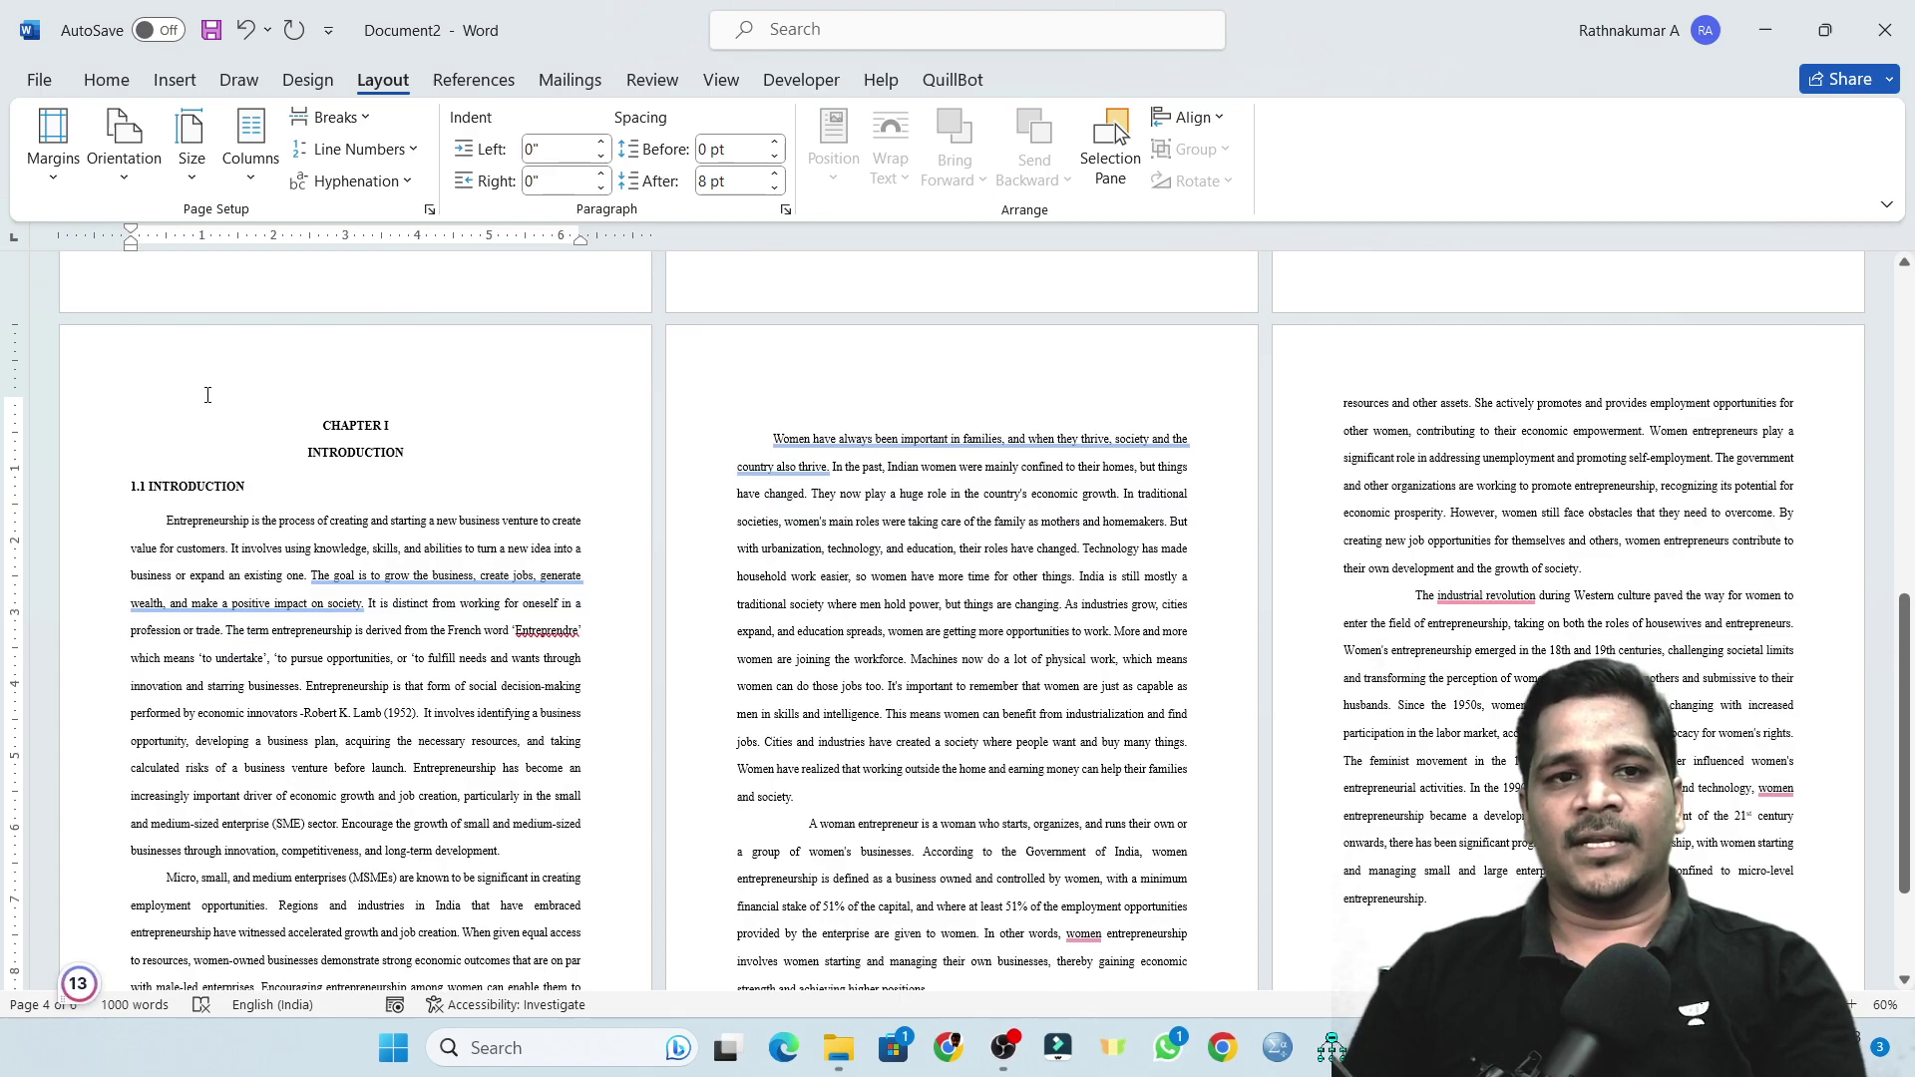
pyautogui.press('Delete')
# Insert centred page numbers at the bottom of the pages using Plain Number 2, starting from the CHAPTER I body page.
pyautogui.scroll(6, 581, 471)
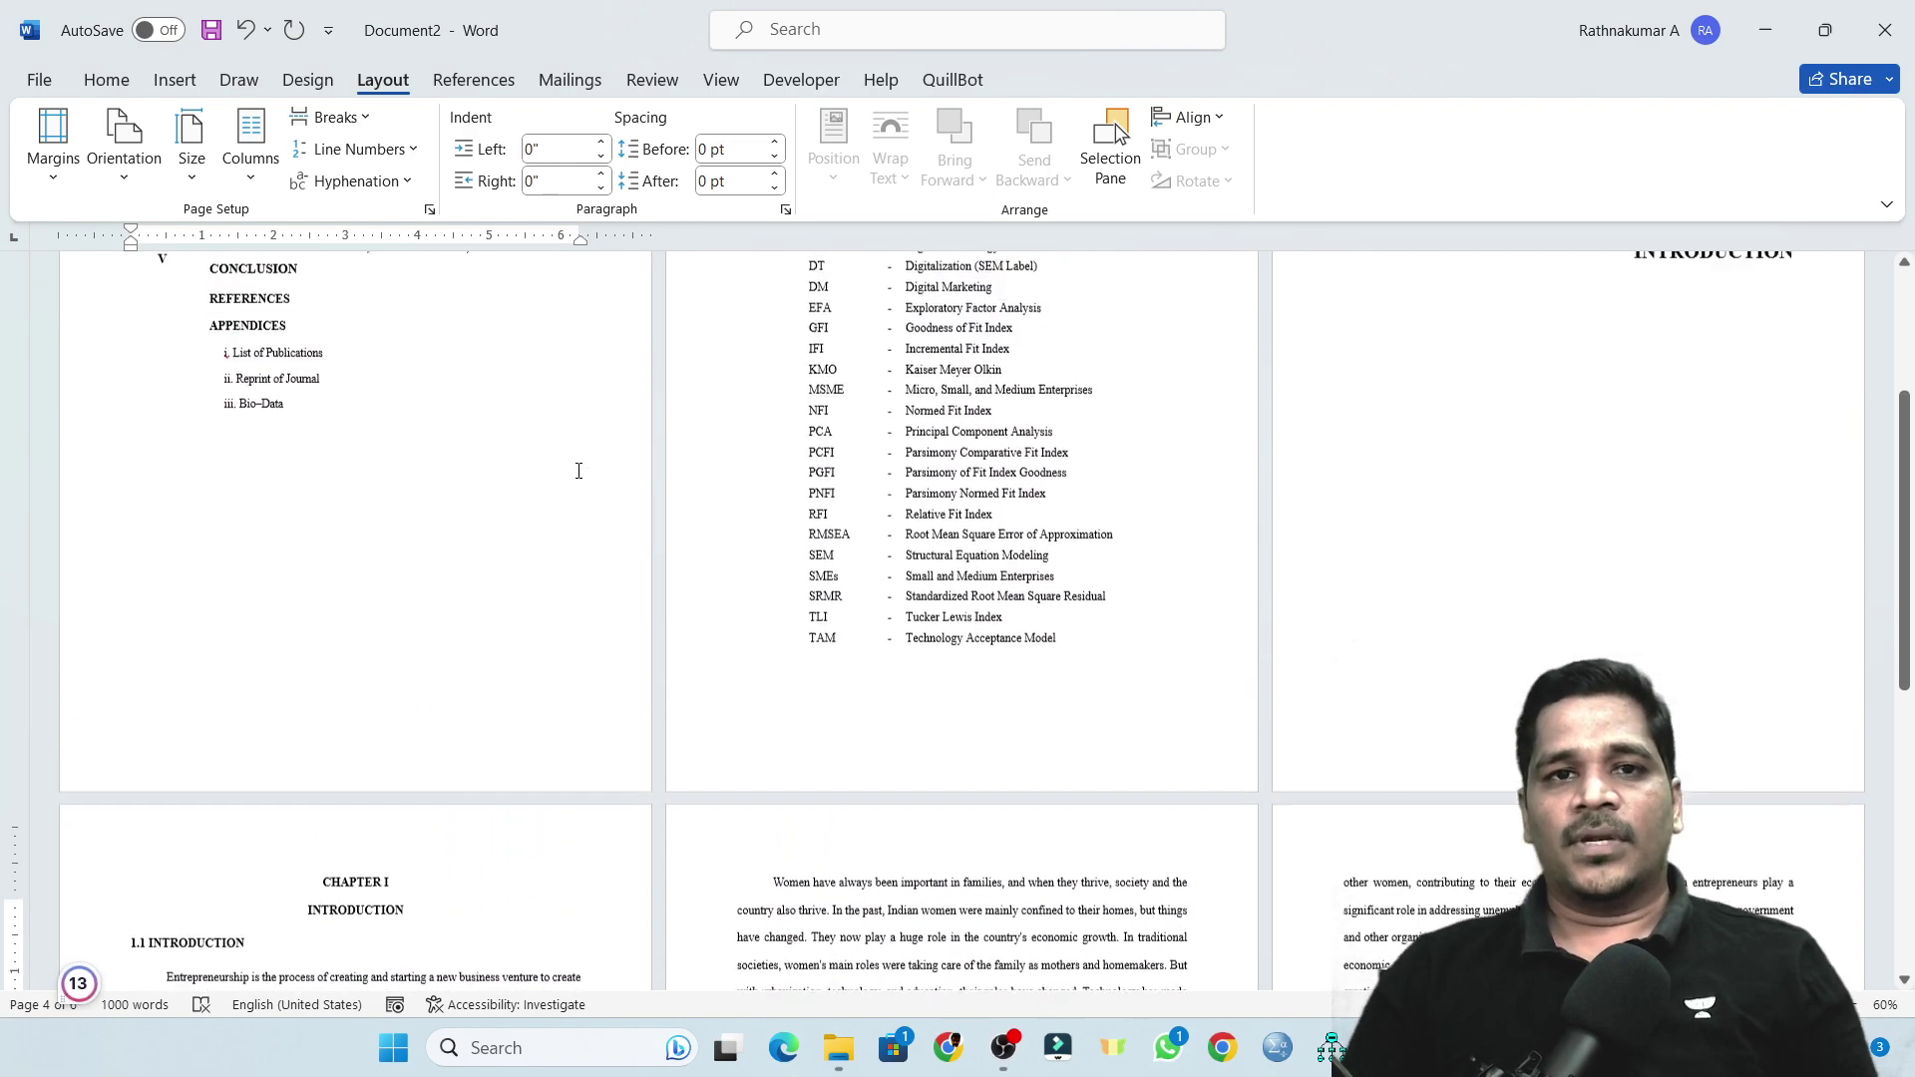
pyautogui.scroll(-2, 389, 489)
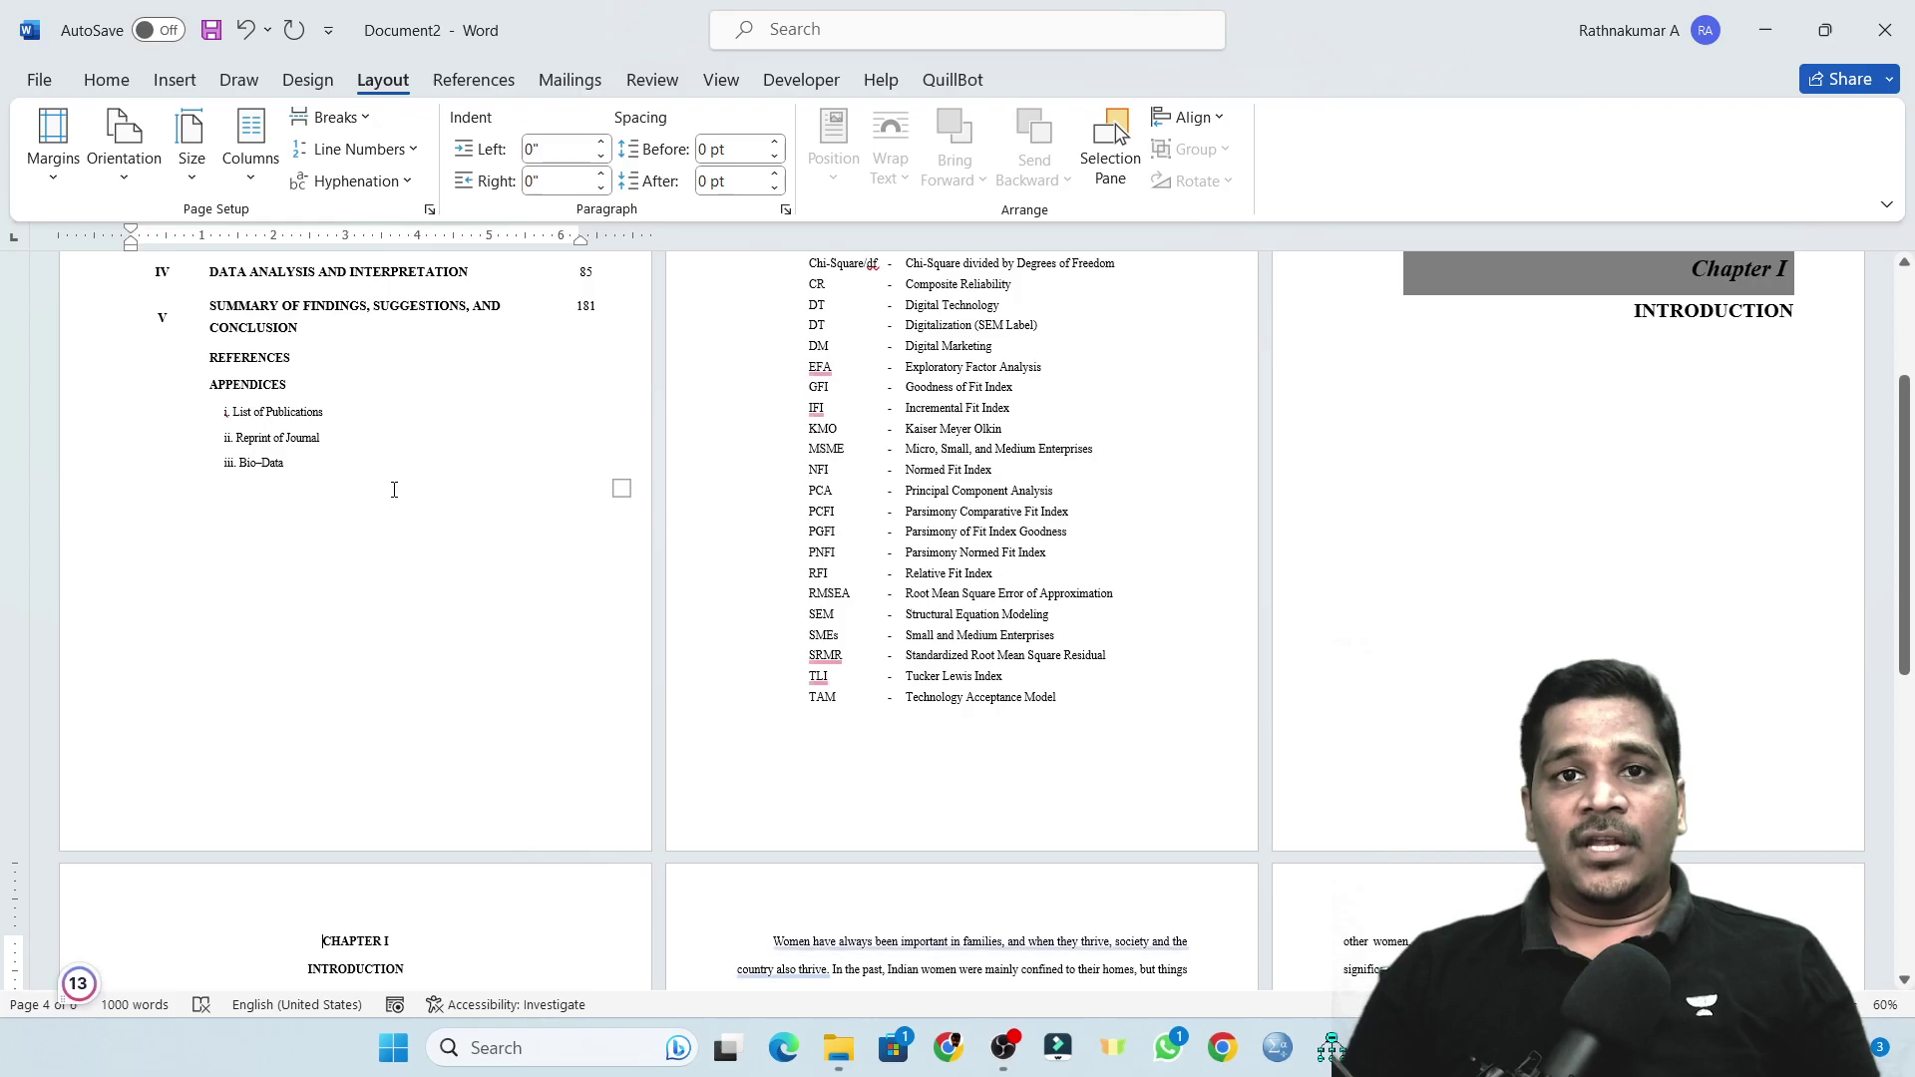
pyautogui.keyDown('ctrl'); pyautogui.scroll(-1, 394, 489); pyautogui.keyUp('ctrl')
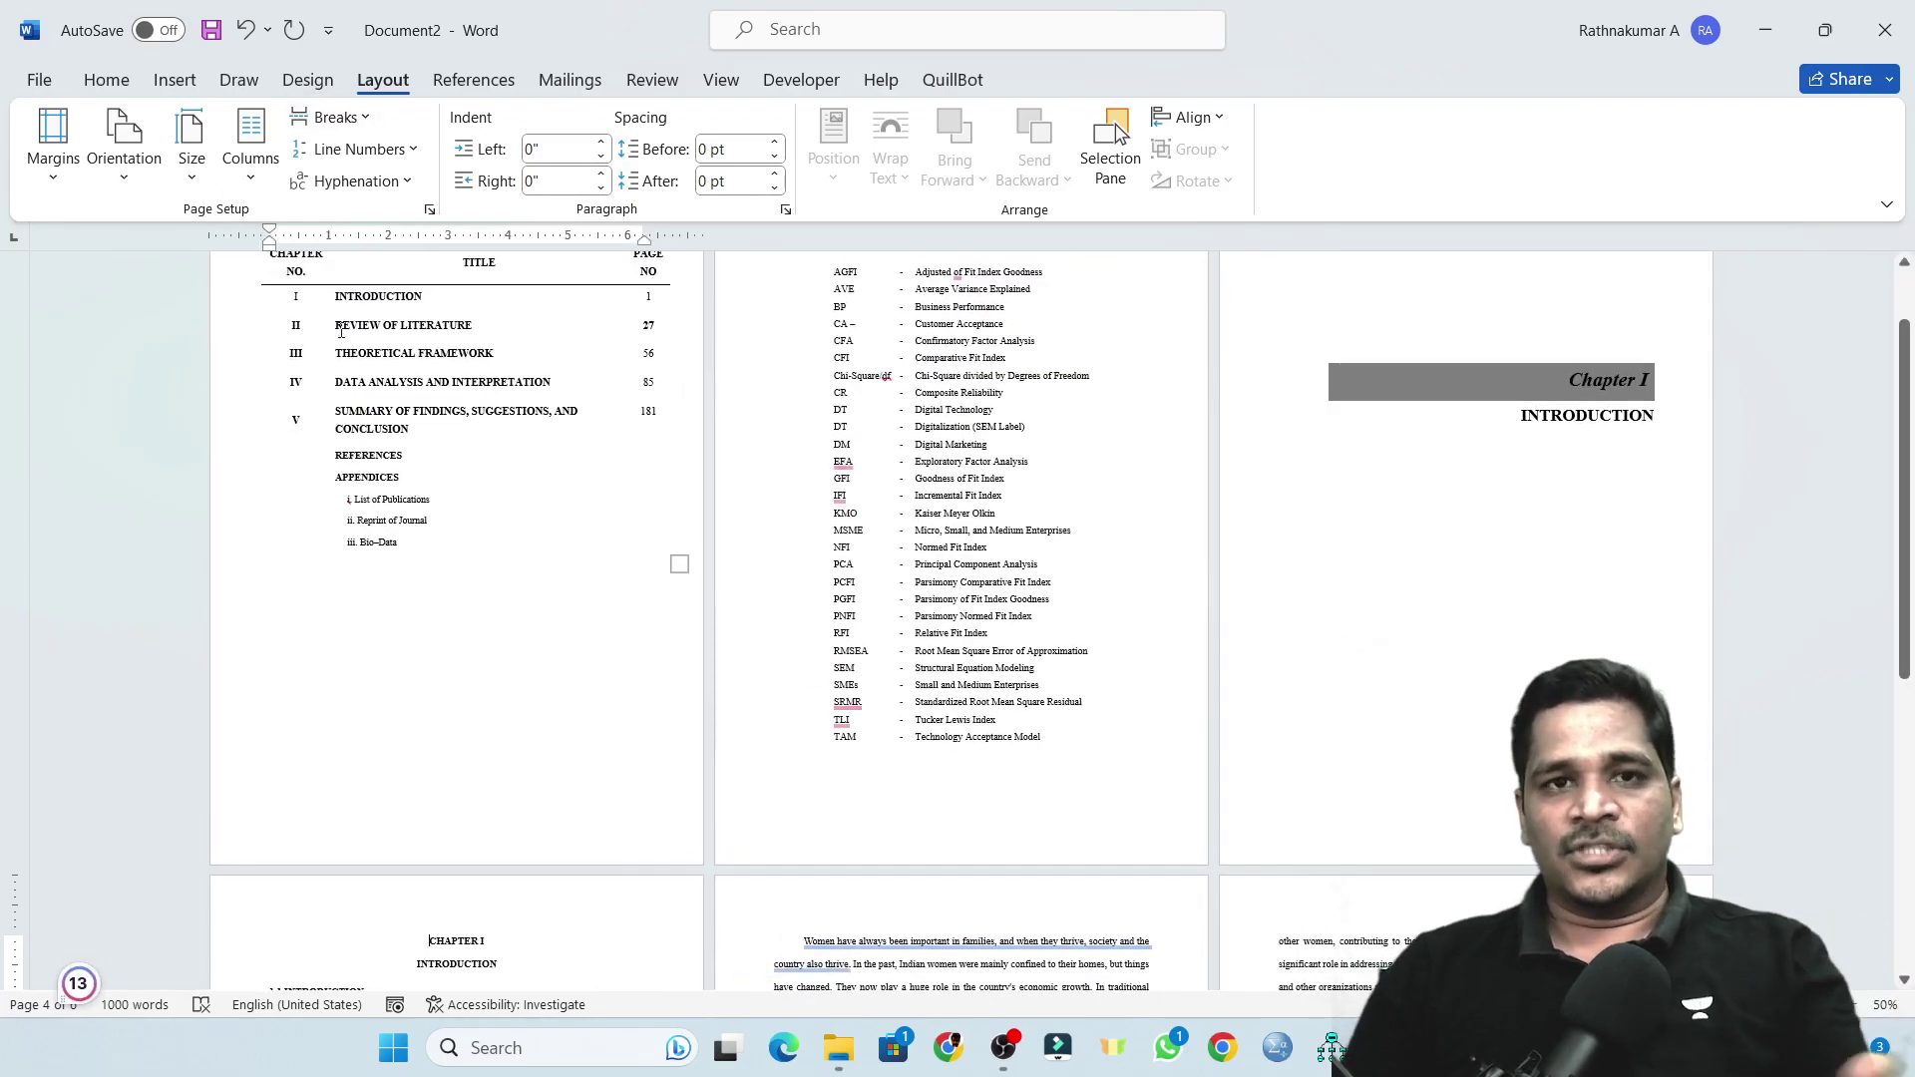
pyautogui.scroll(-1, 562, 529)
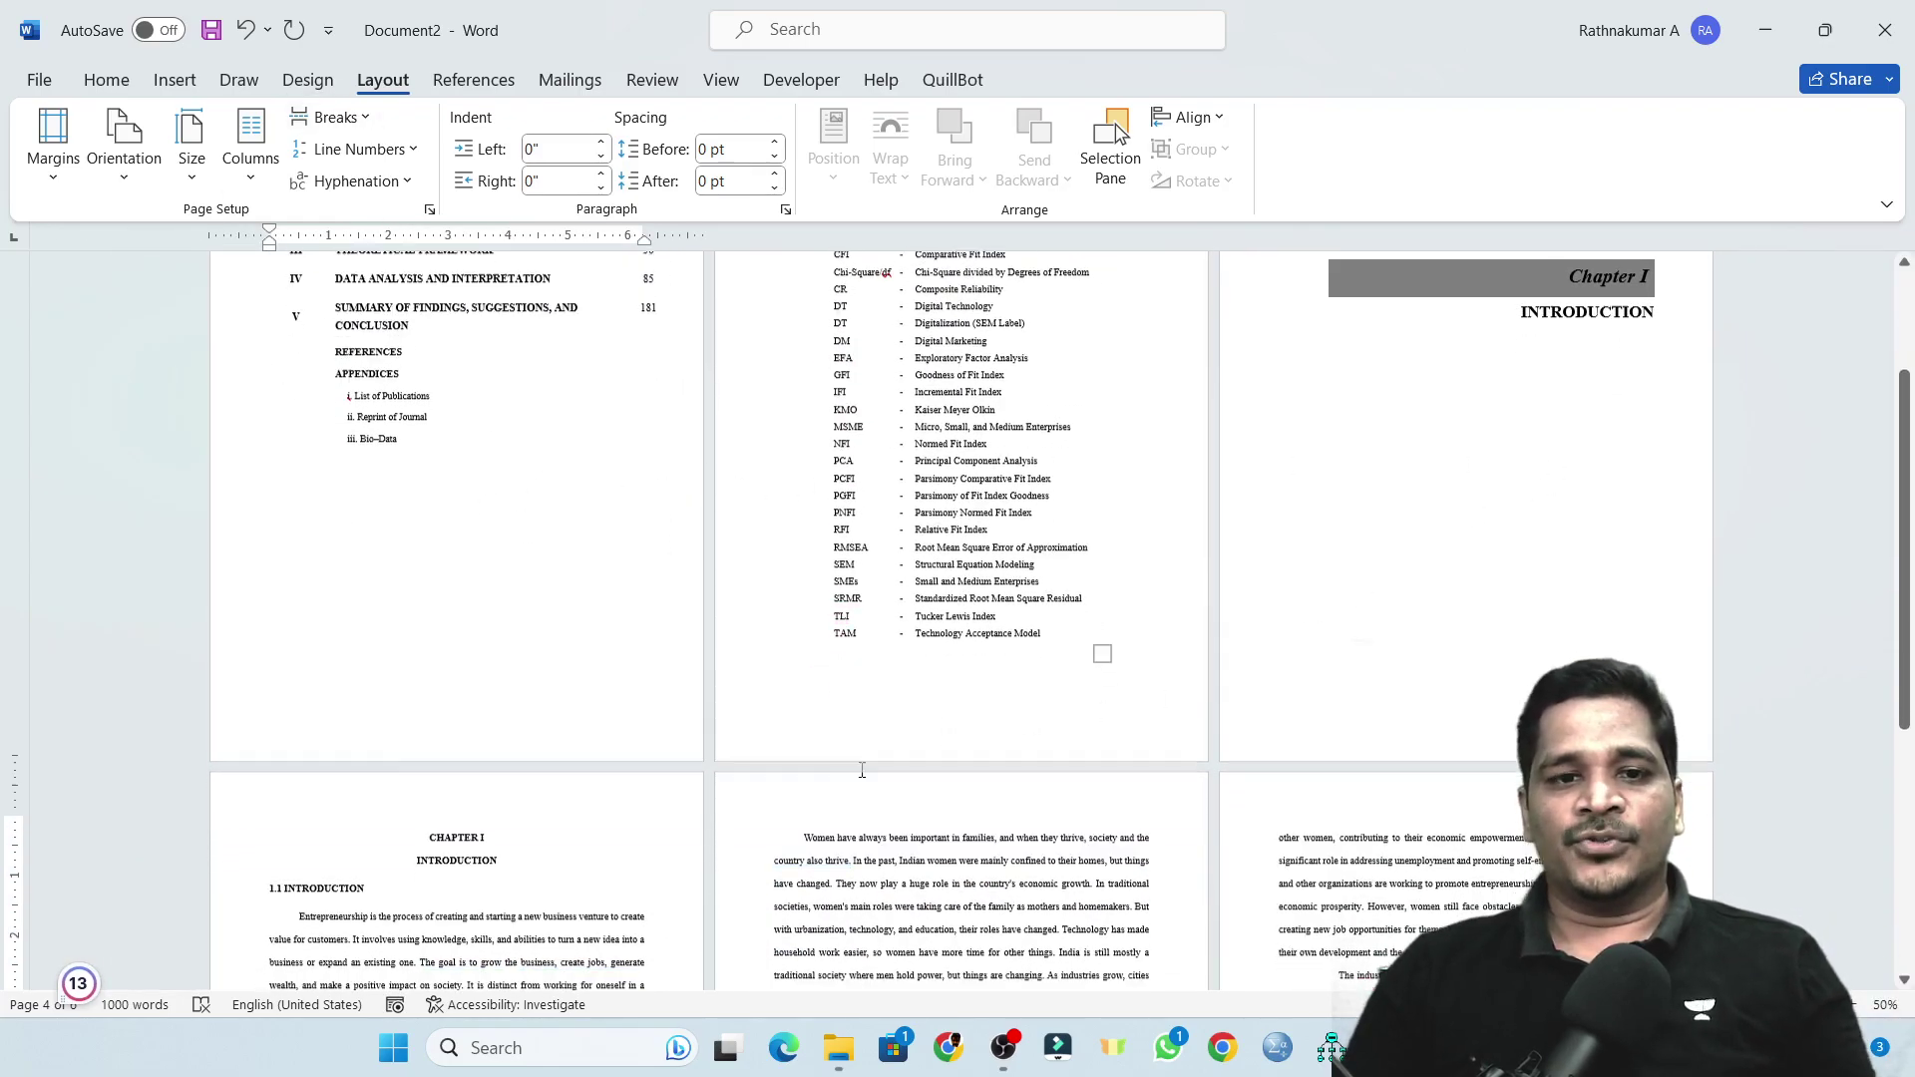
pyautogui.scroll(-1, 740, 873)
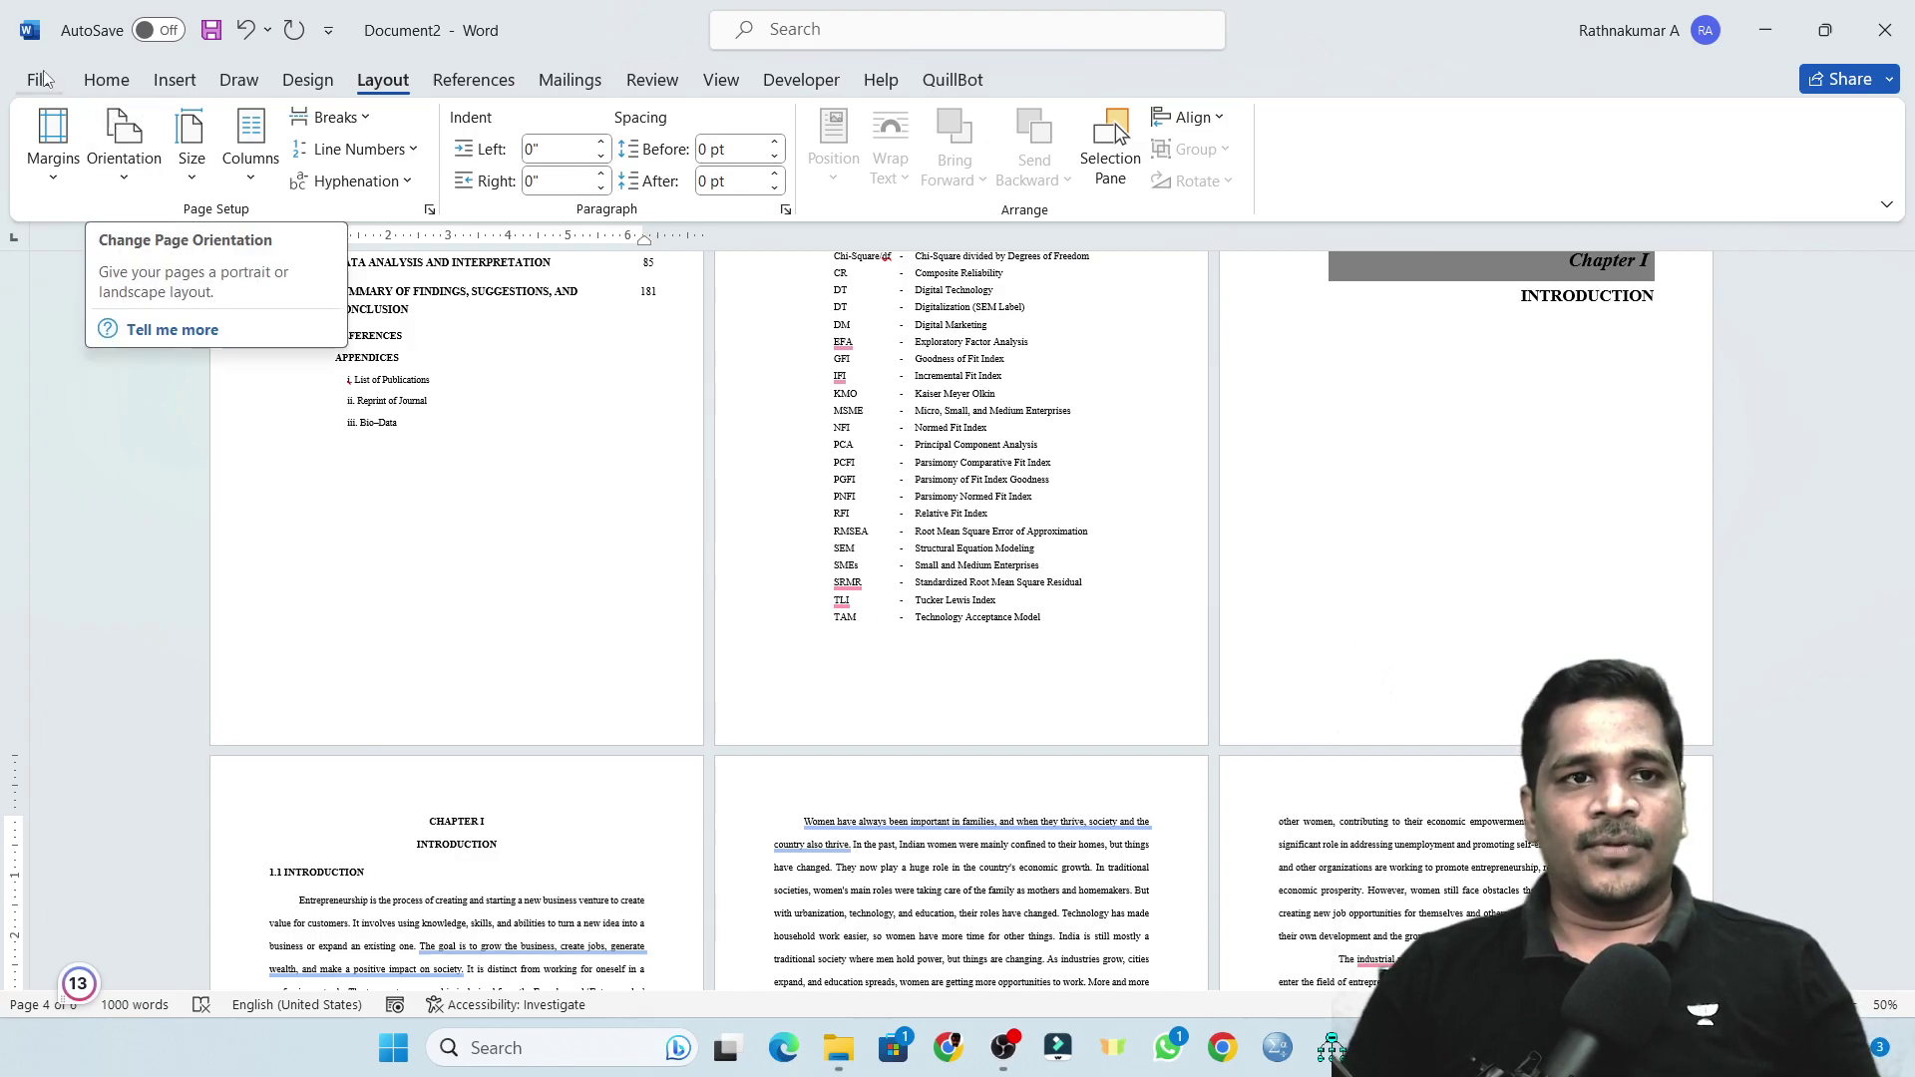
pyautogui.click(174, 80)
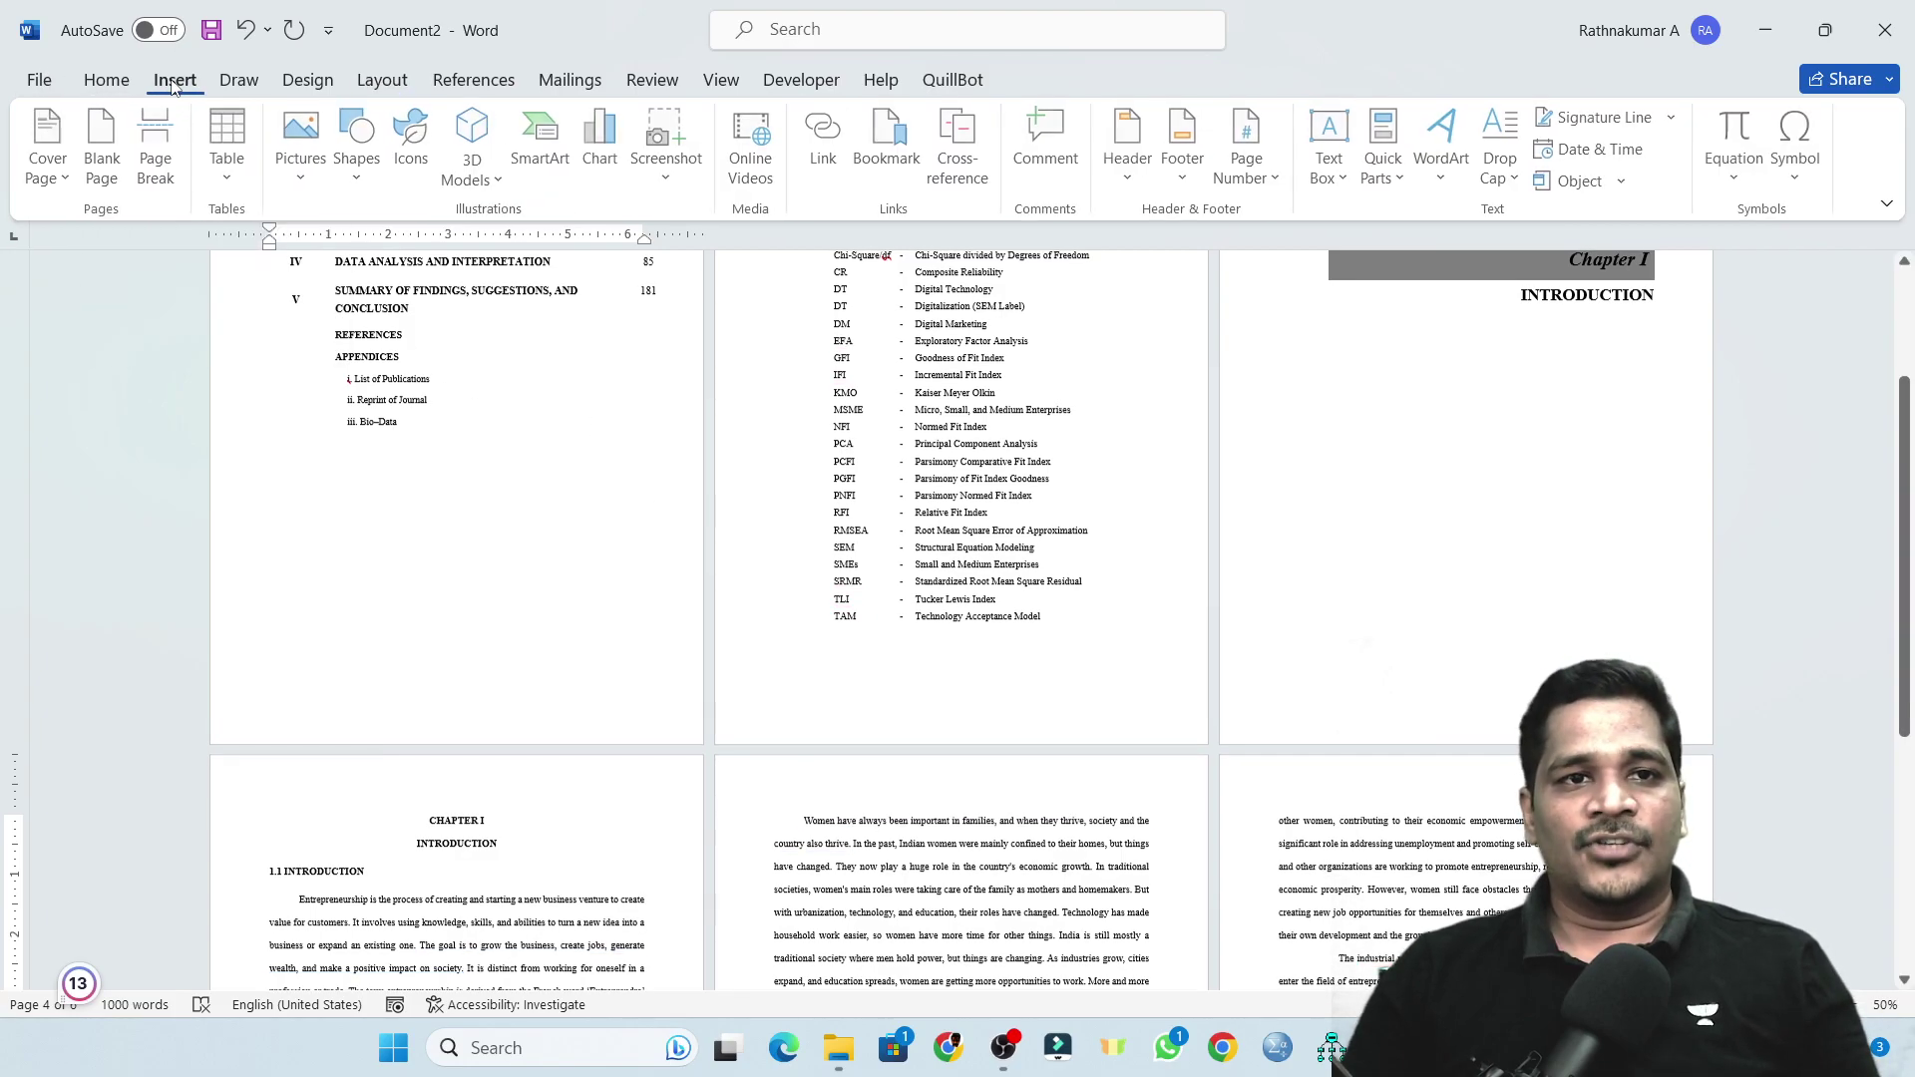
pyautogui.click(1252, 160)
pyautogui.moveTo(1324, 253)
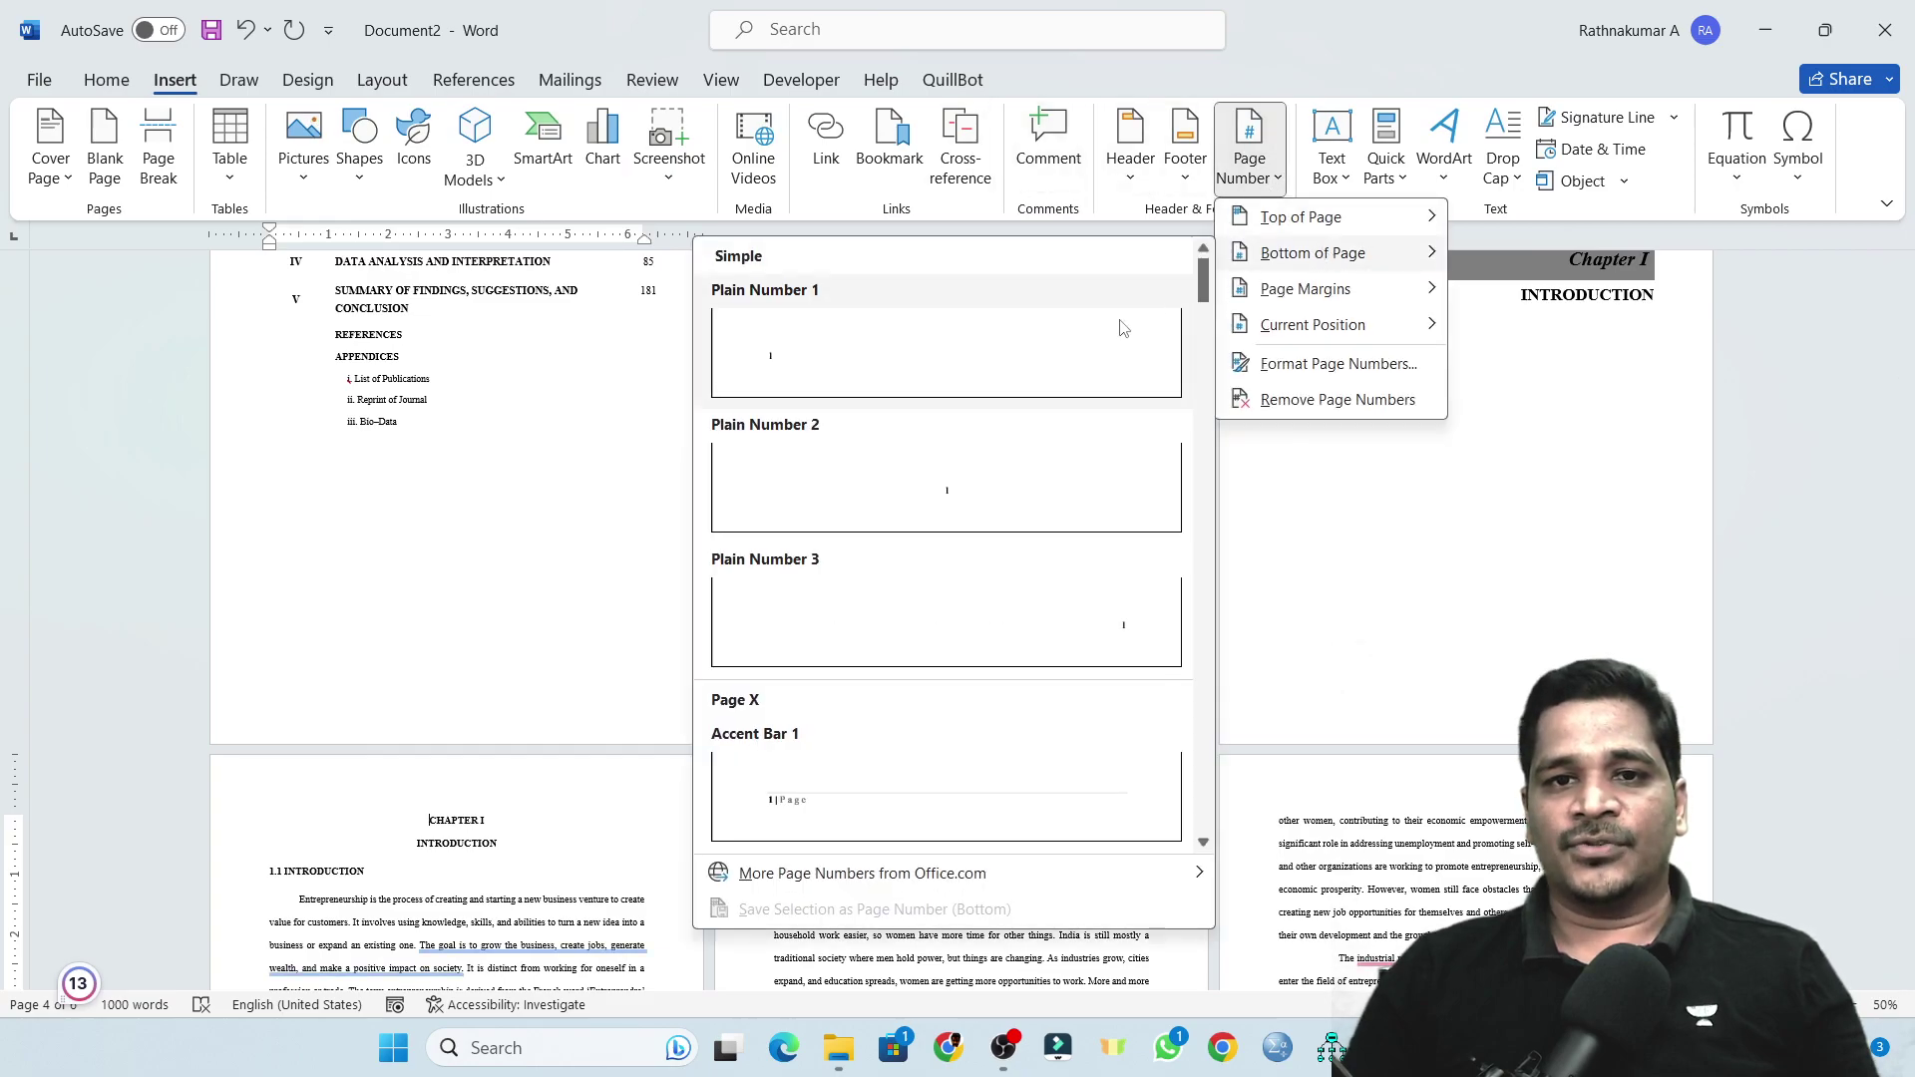
pyautogui.click(985, 488)
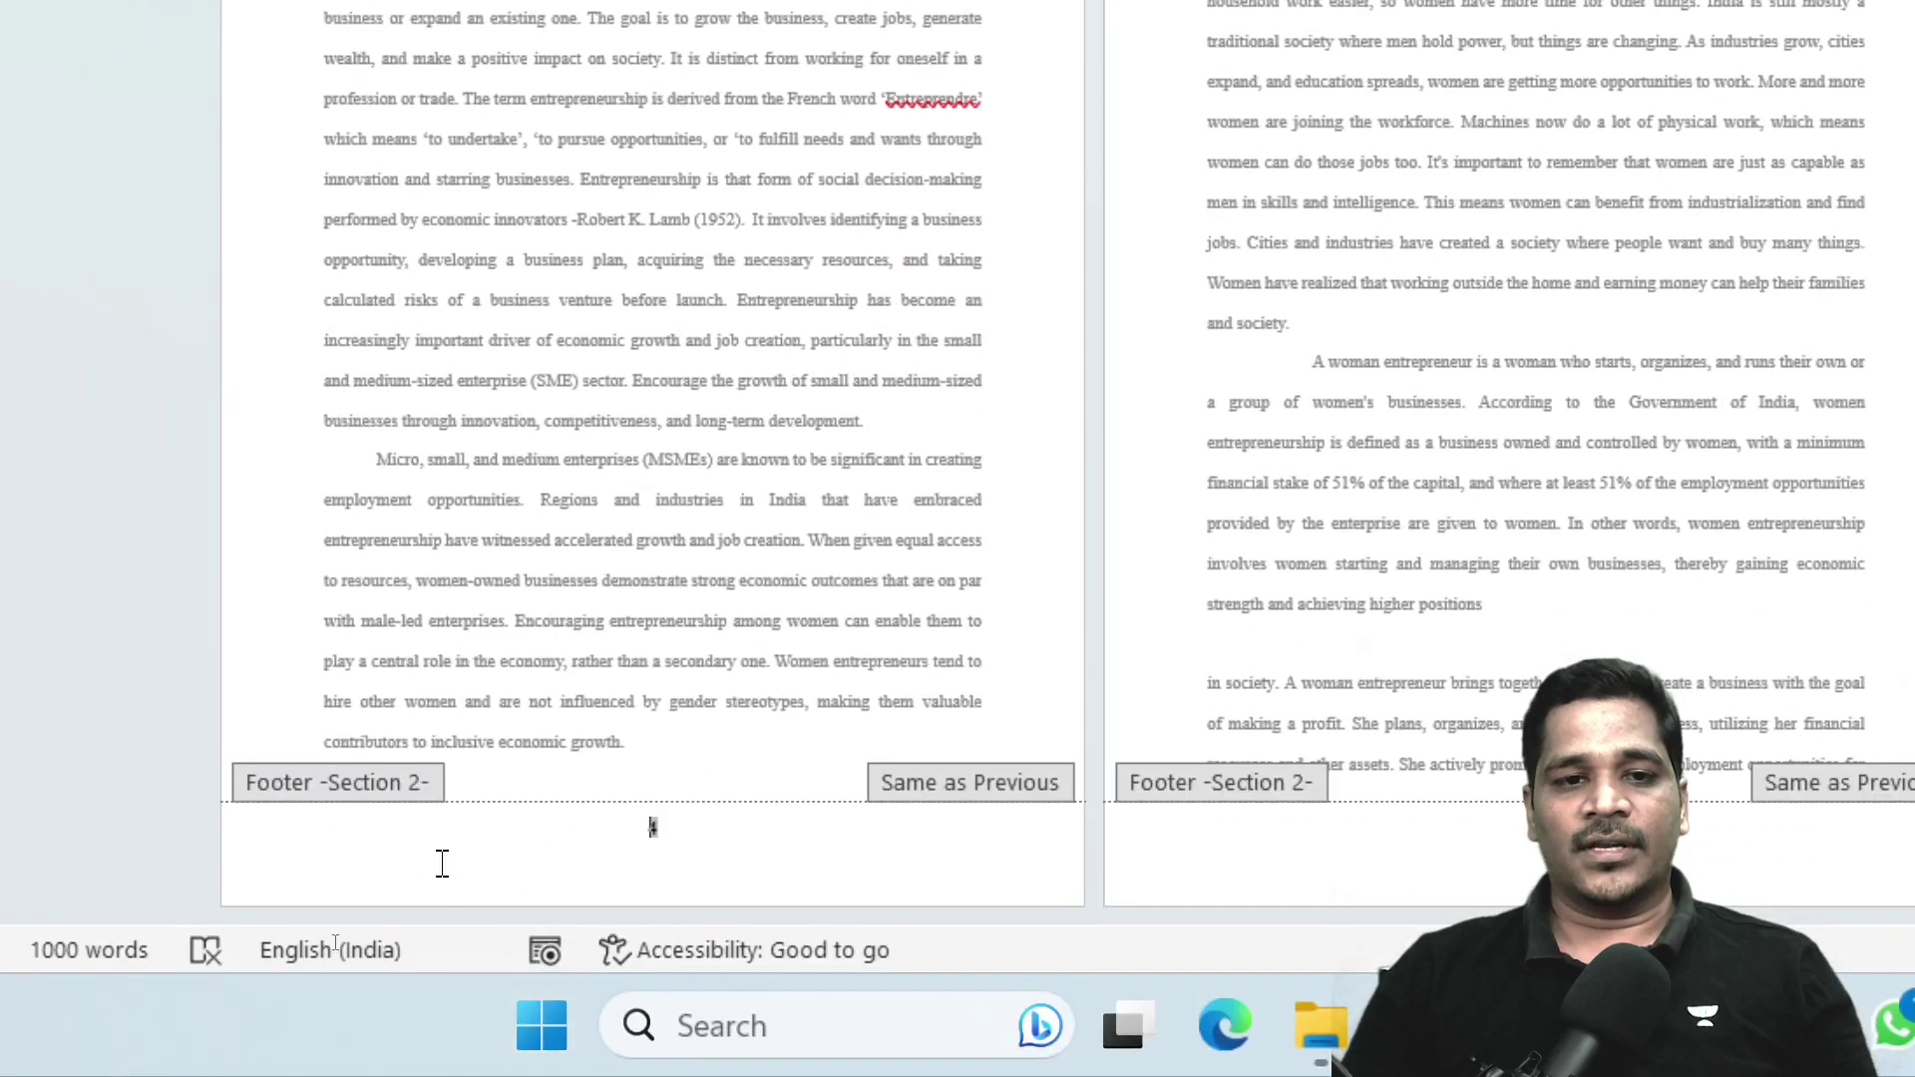
# Check the footer page numbering across the Section 1 and Section 2 pages.
pyautogui.scroll(-4, 448, 671)
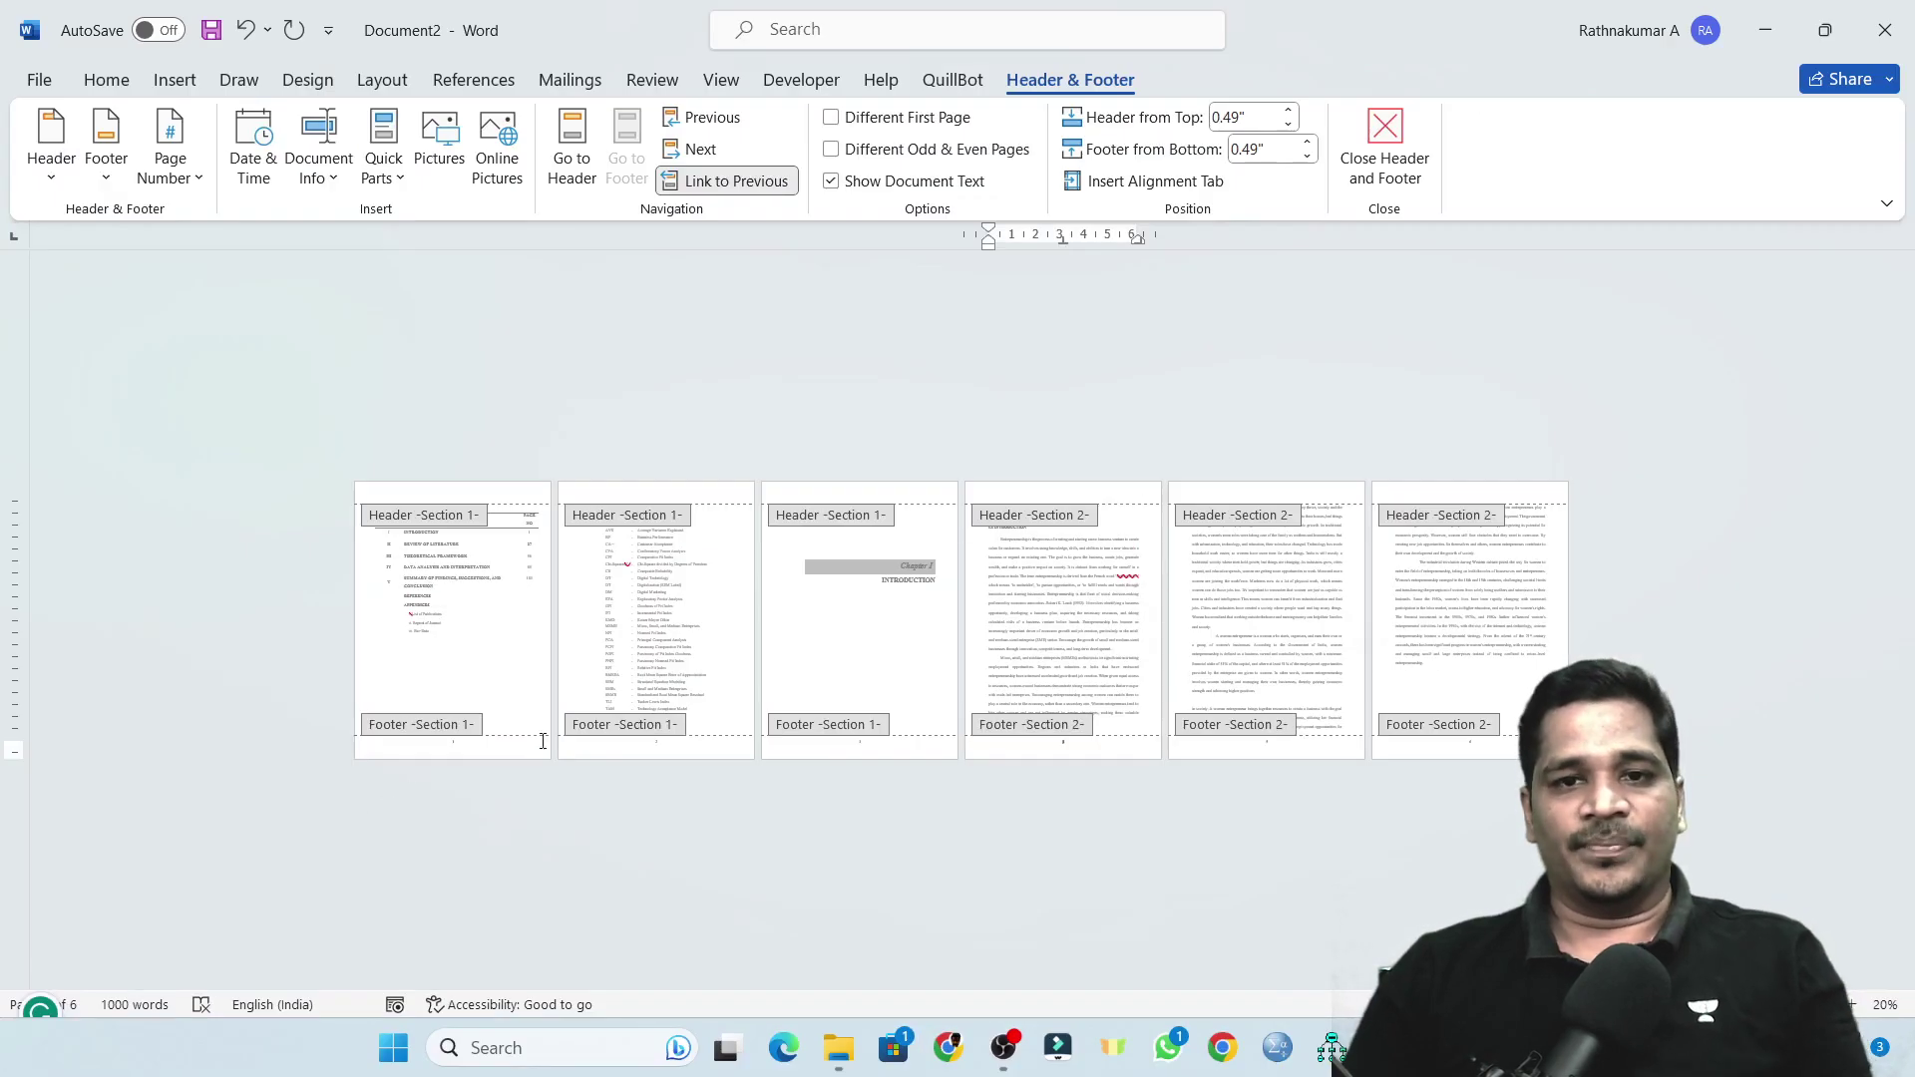
pyautogui.scroll(3, 833, 461)
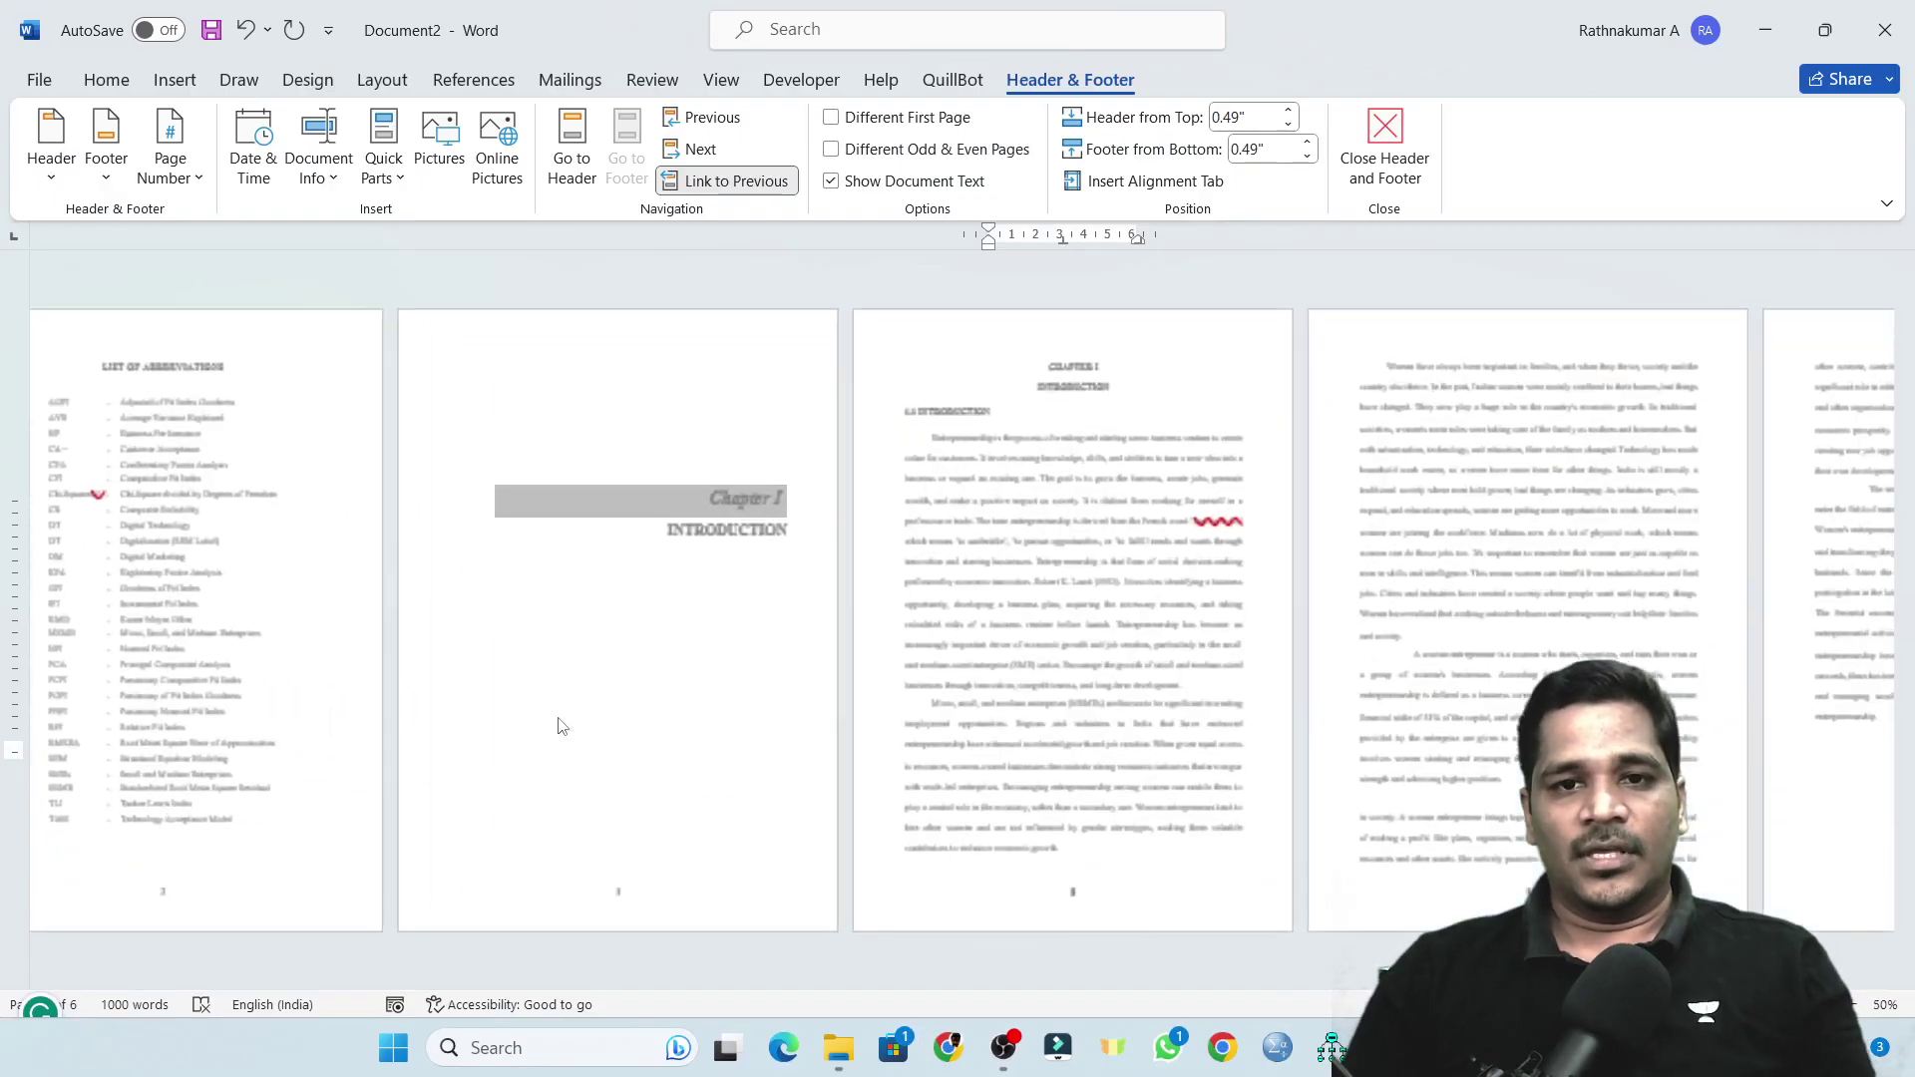
pyautogui.scroll(2, 558, 726)
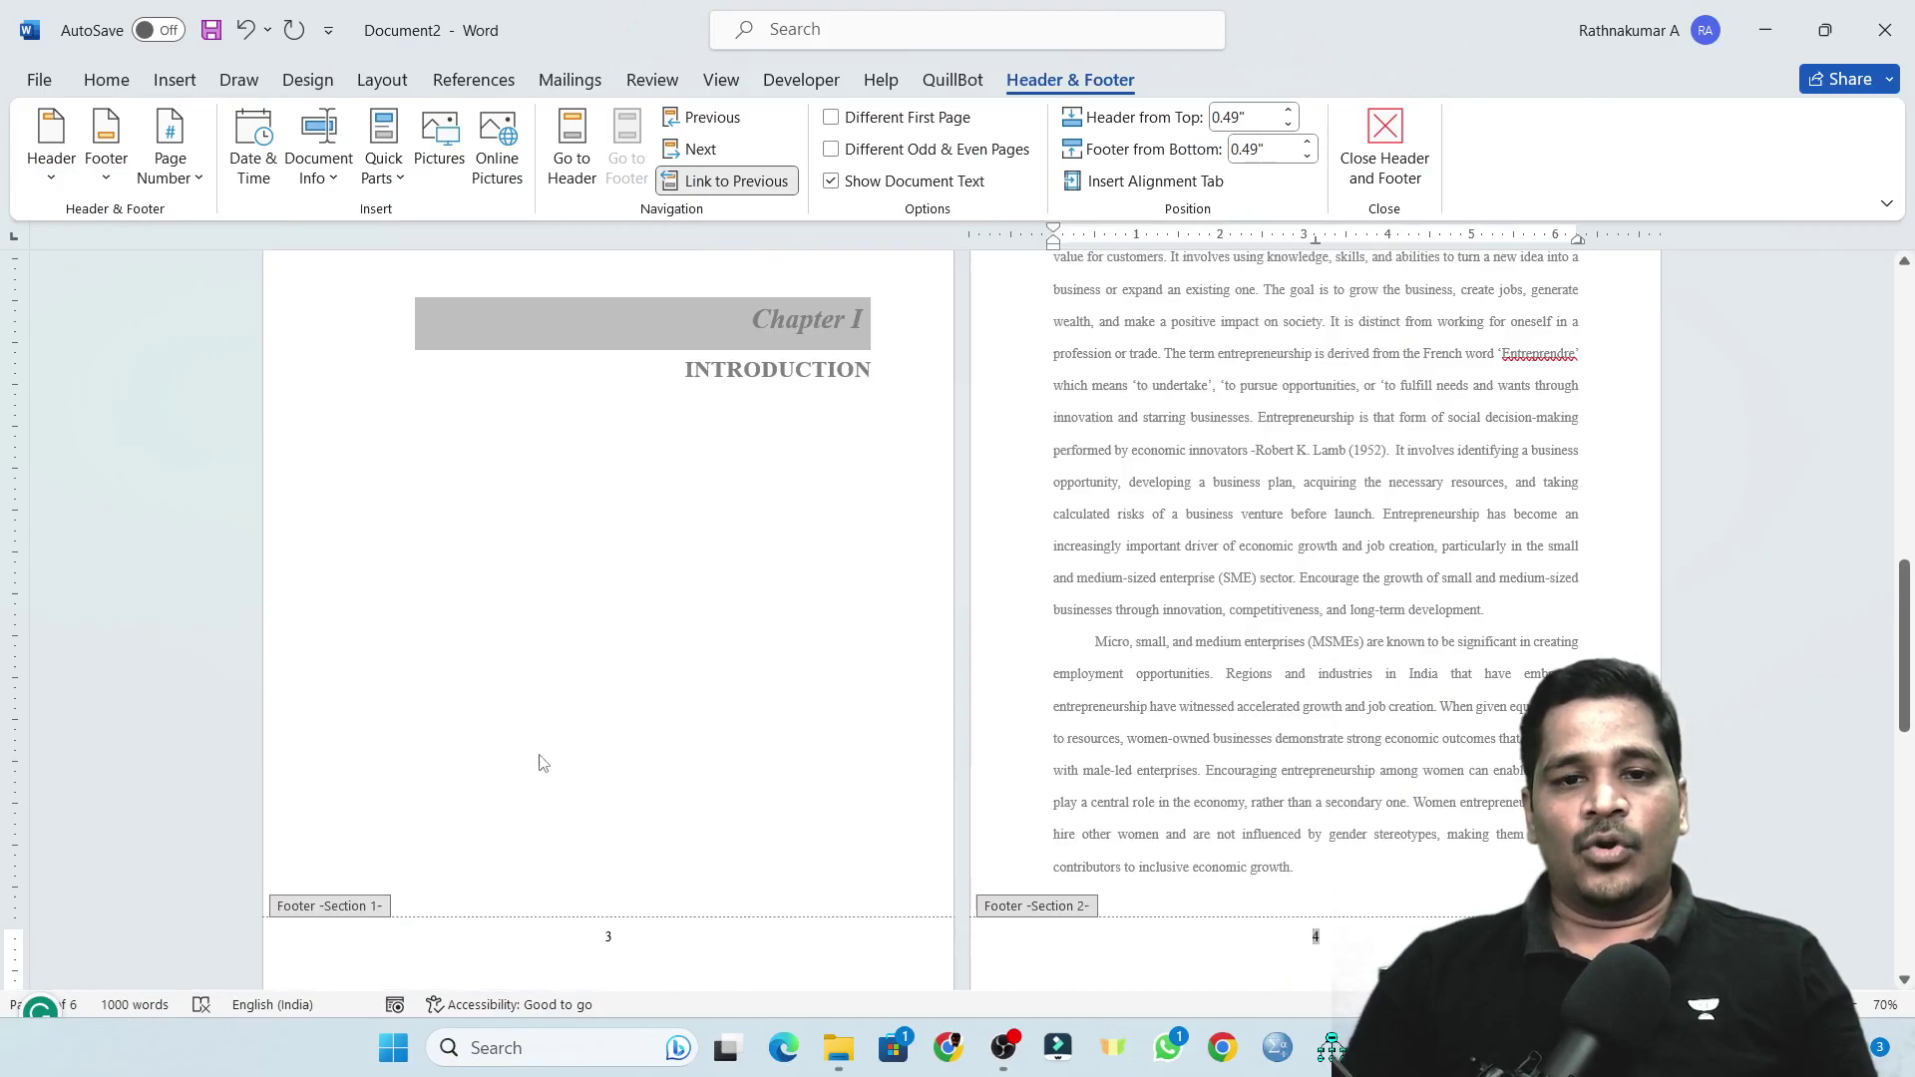
pyautogui.scroll(-3, 736, 885)
pyautogui.scroll(6, 825, 791)
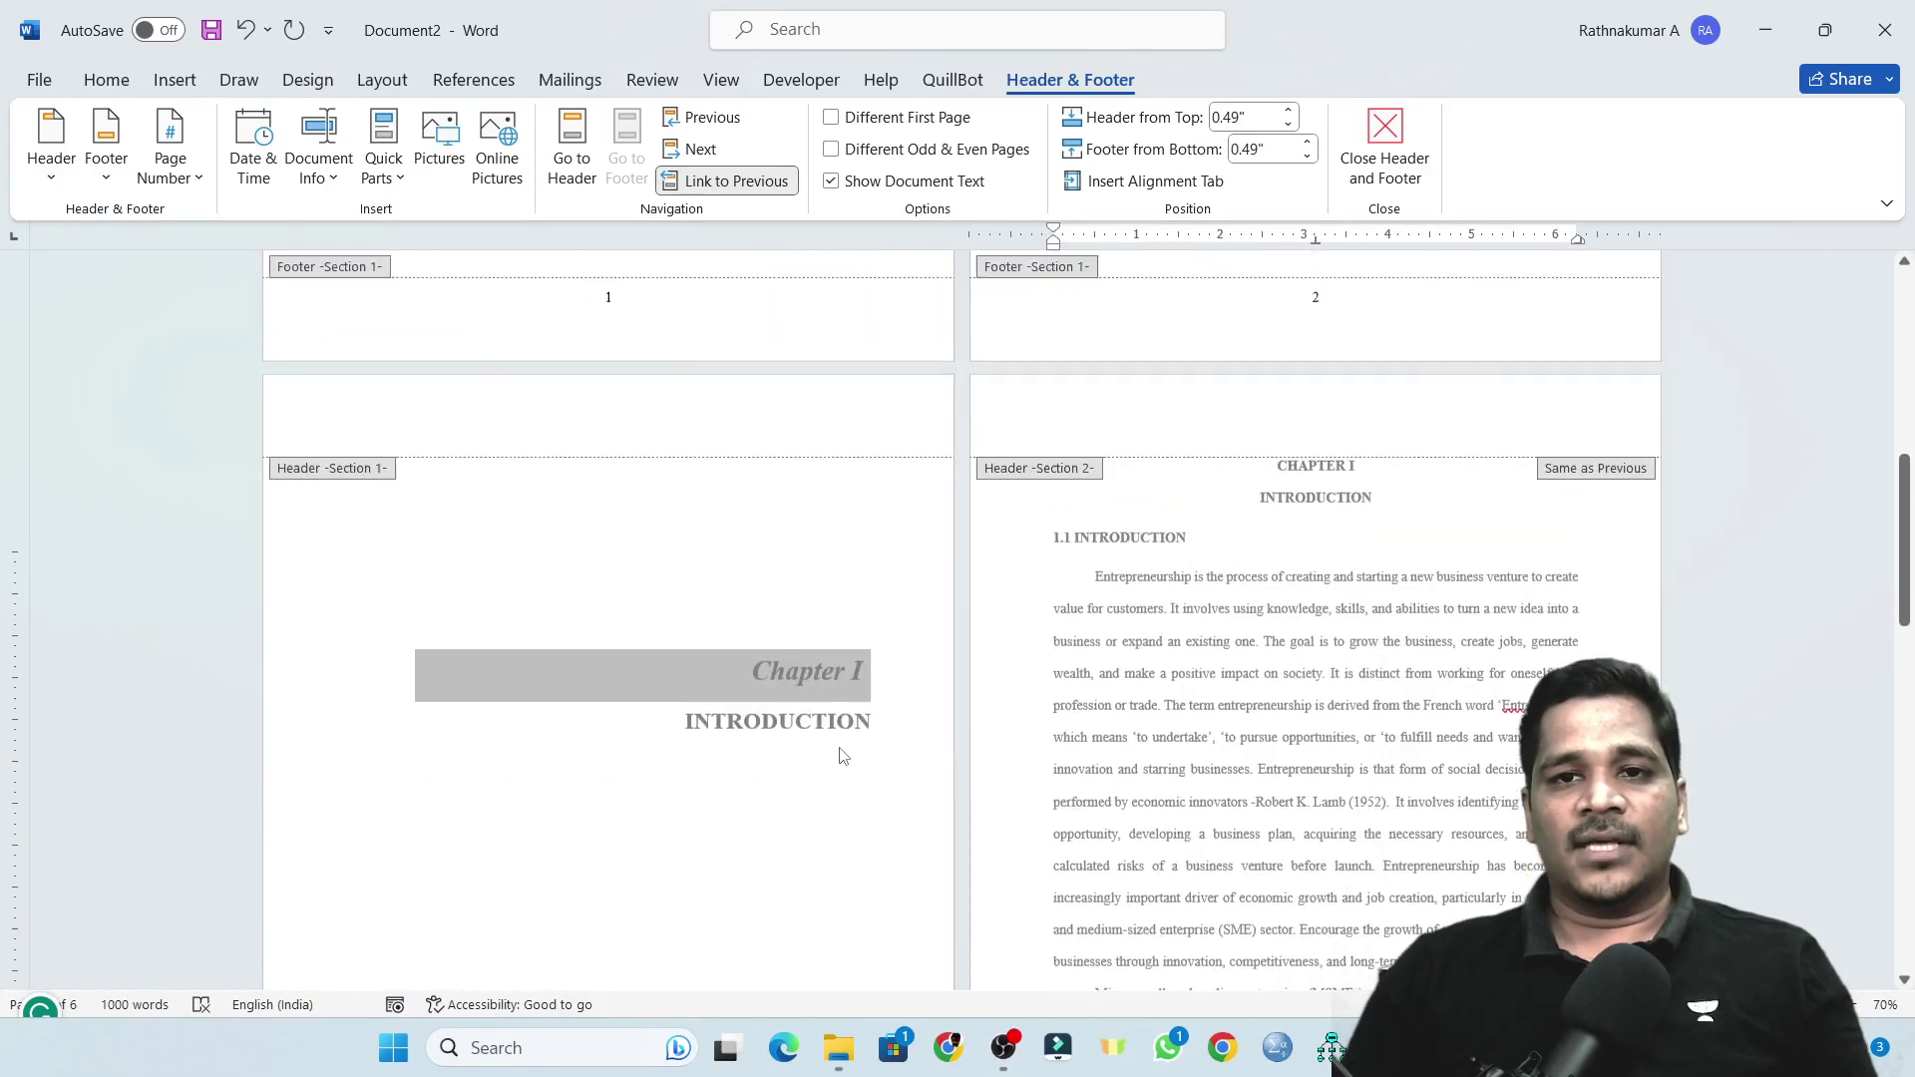
# Compare the footer of the Chapter I title page with the footer of the first CHAPTER I body page.
pyautogui.scroll(1, 838, 758)
pyautogui.scroll(-6, 1297, 449)
pyautogui.click(1283, 663)
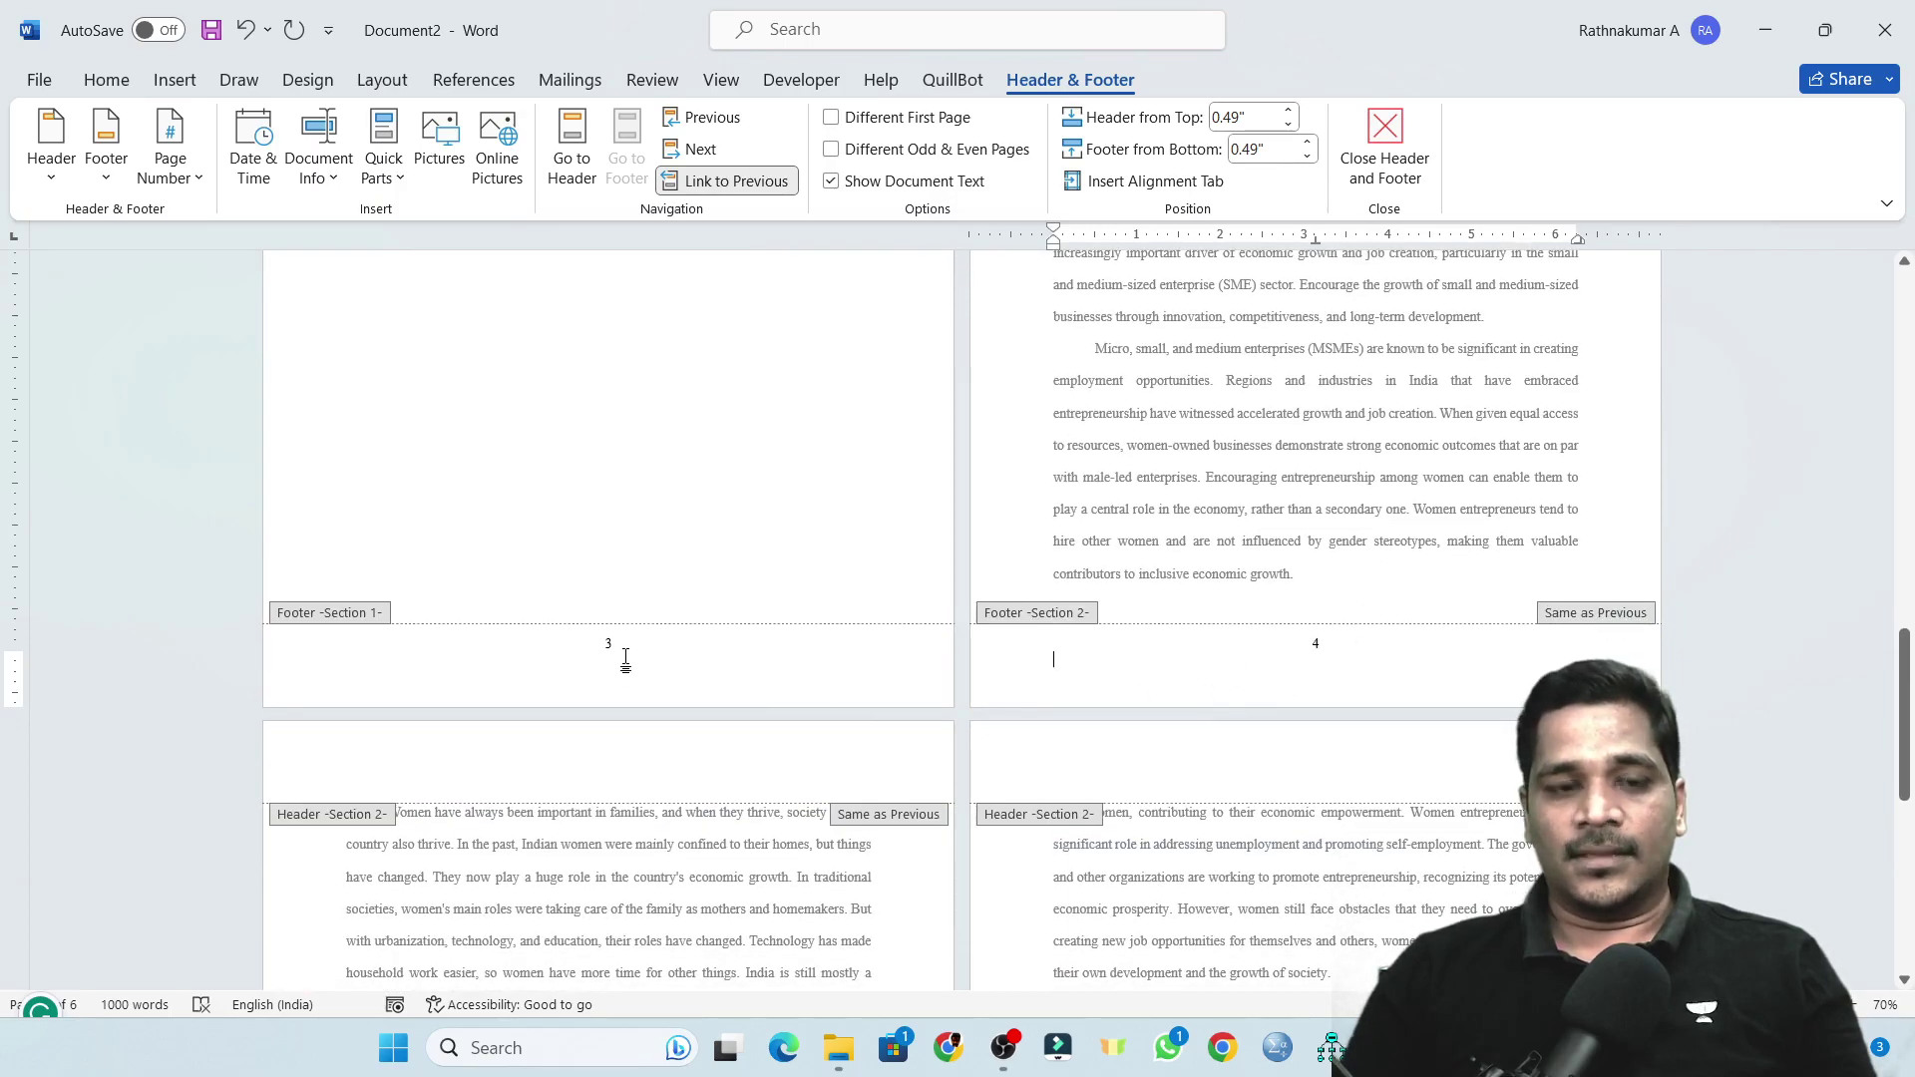
pyautogui.scroll(-1, 625, 658)
pyautogui.scroll(3, 997, 638)
pyautogui.scroll(10, 982, 653)
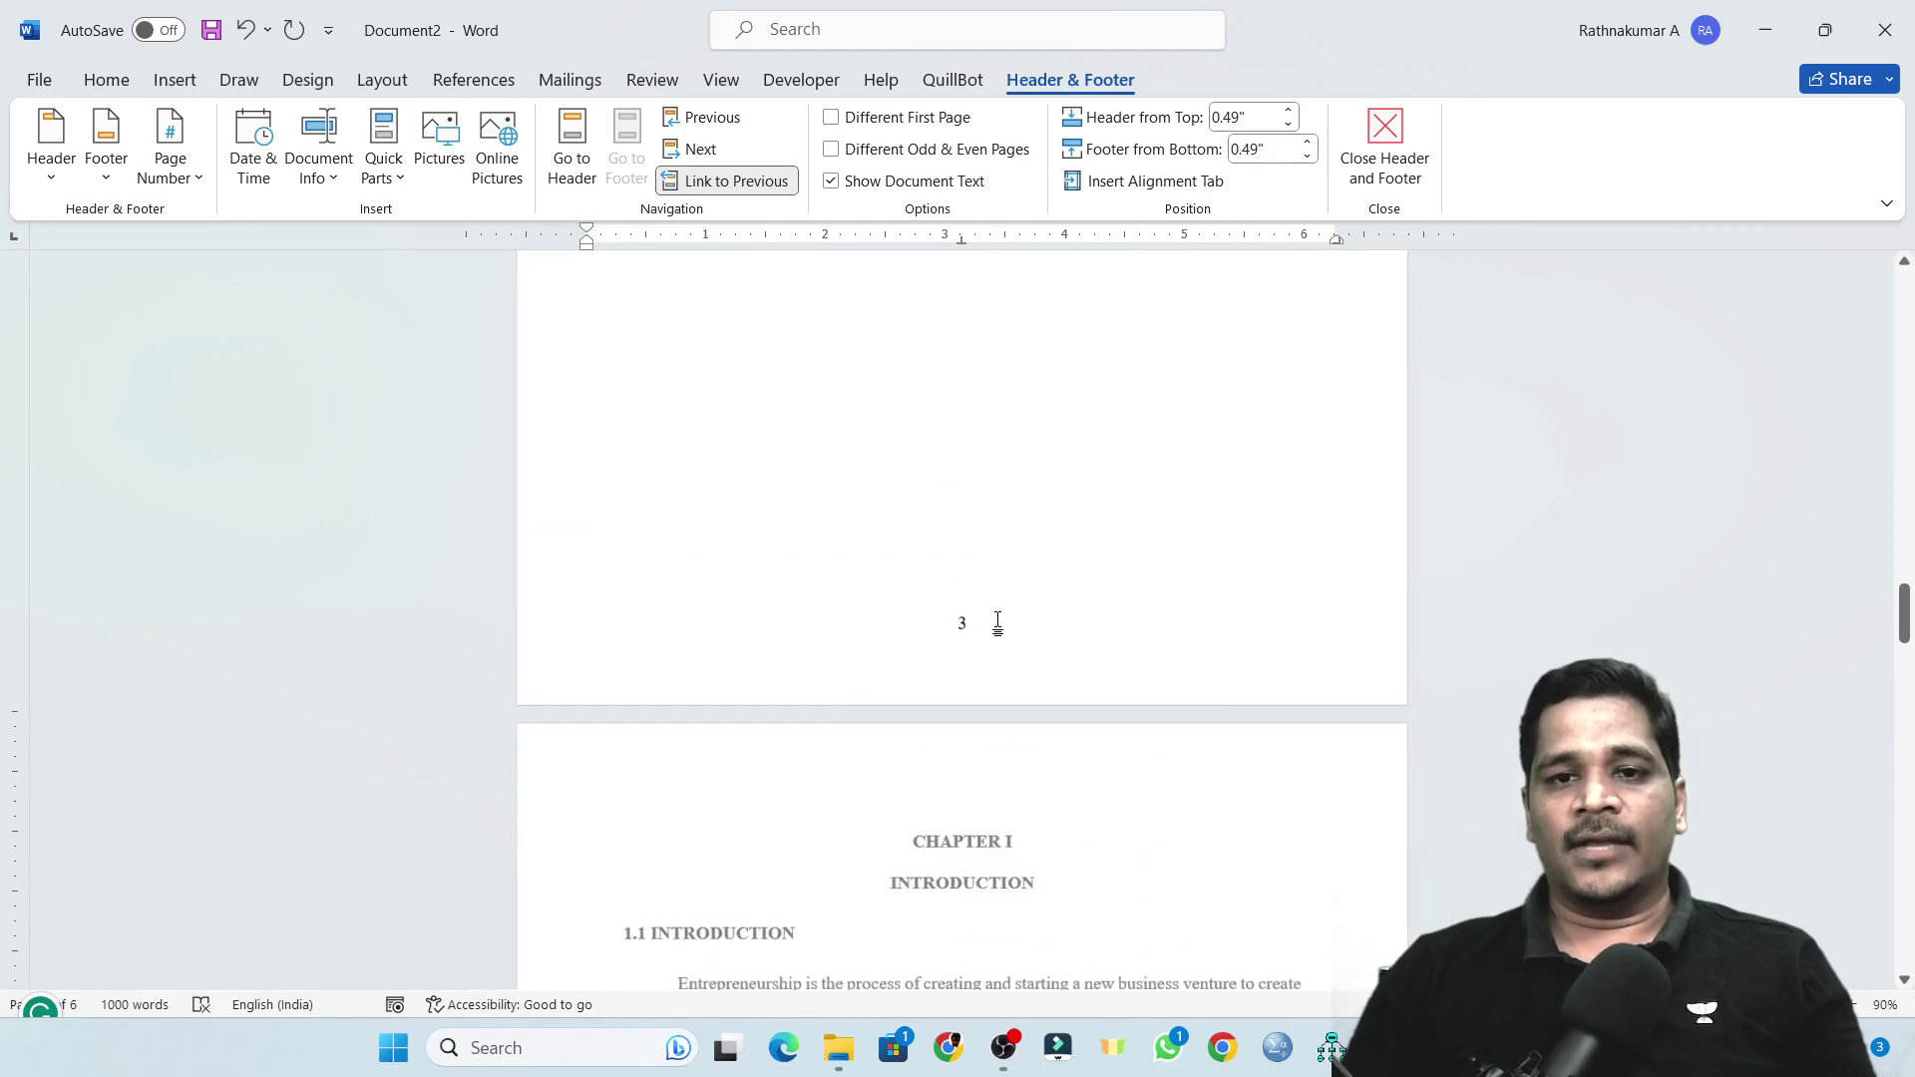
pyautogui.keyDown('ctrl'); pyautogui.scroll(-1, 993, 625); pyautogui.keyUp('ctrl')
pyautogui.scroll(-3, 768, 689)
pyautogui.scroll(-7, 733, 715)
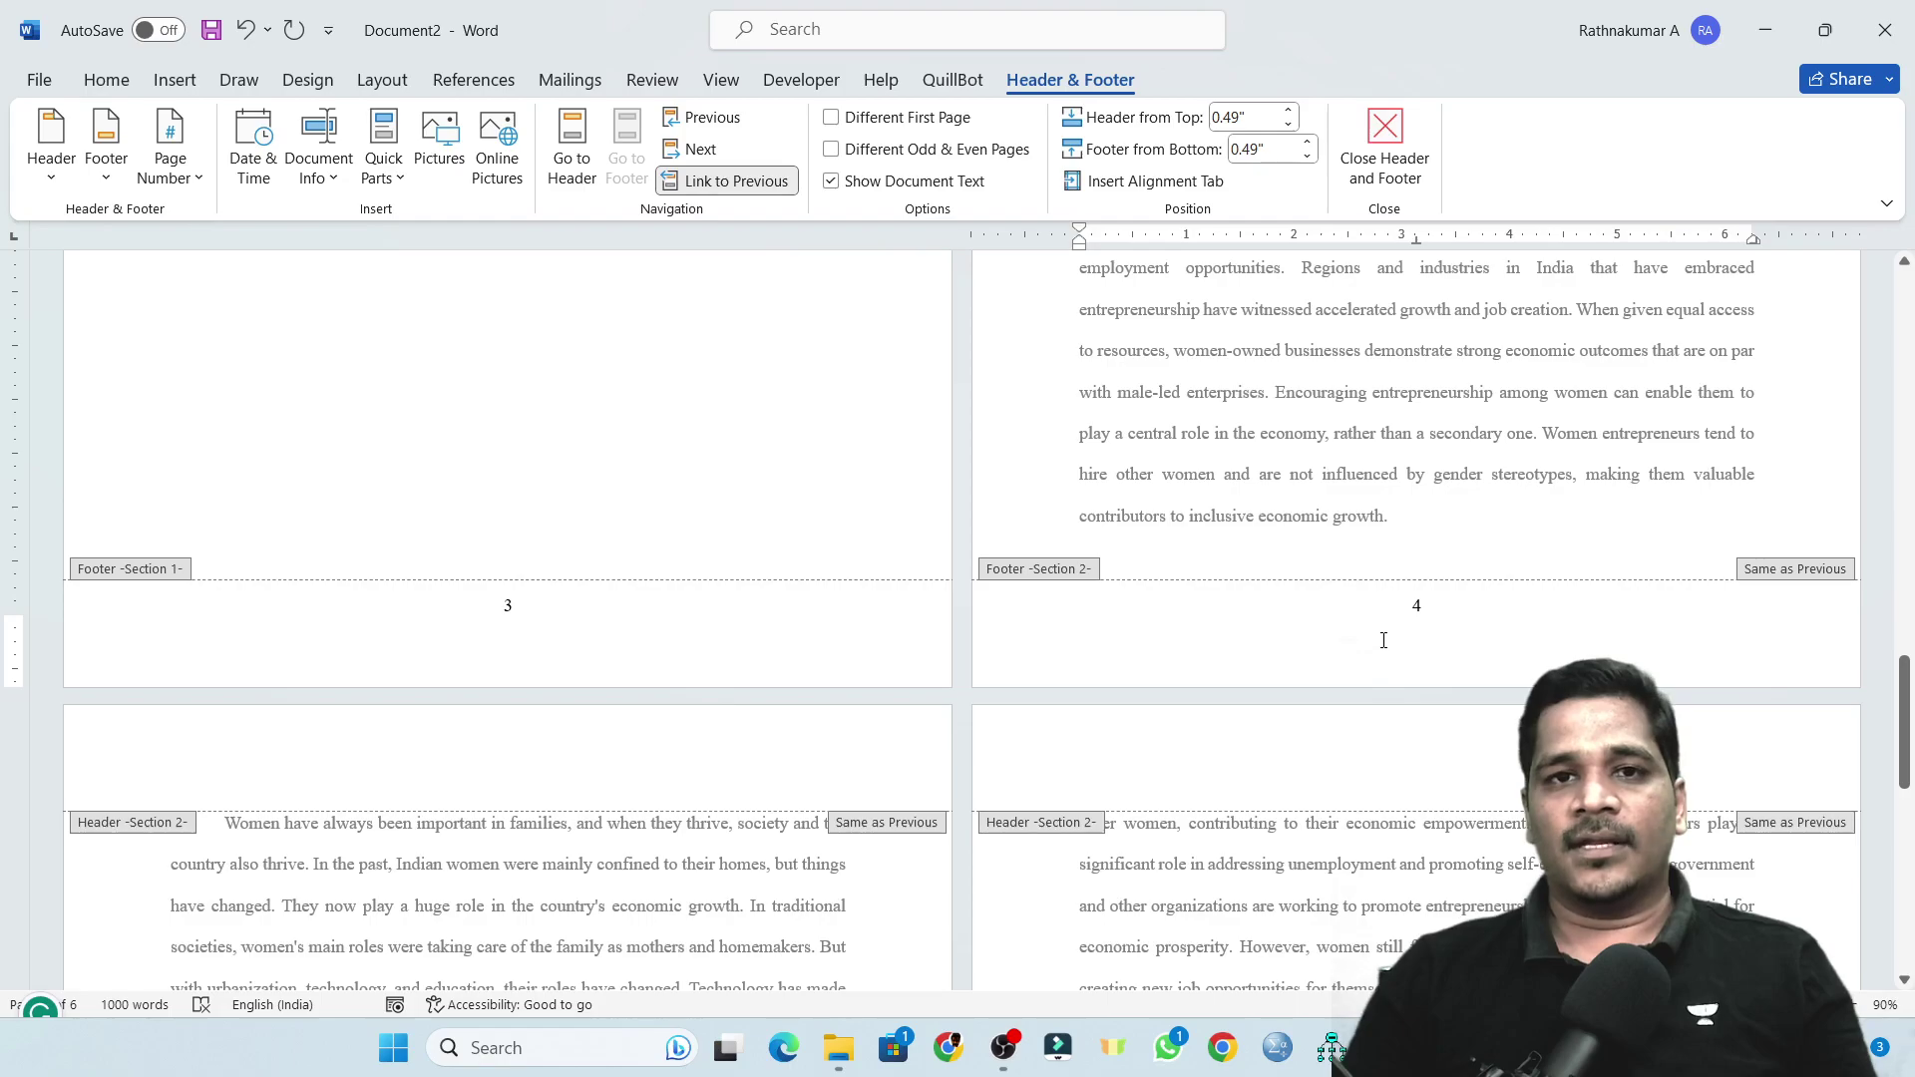
pyautogui.click(511, 615)
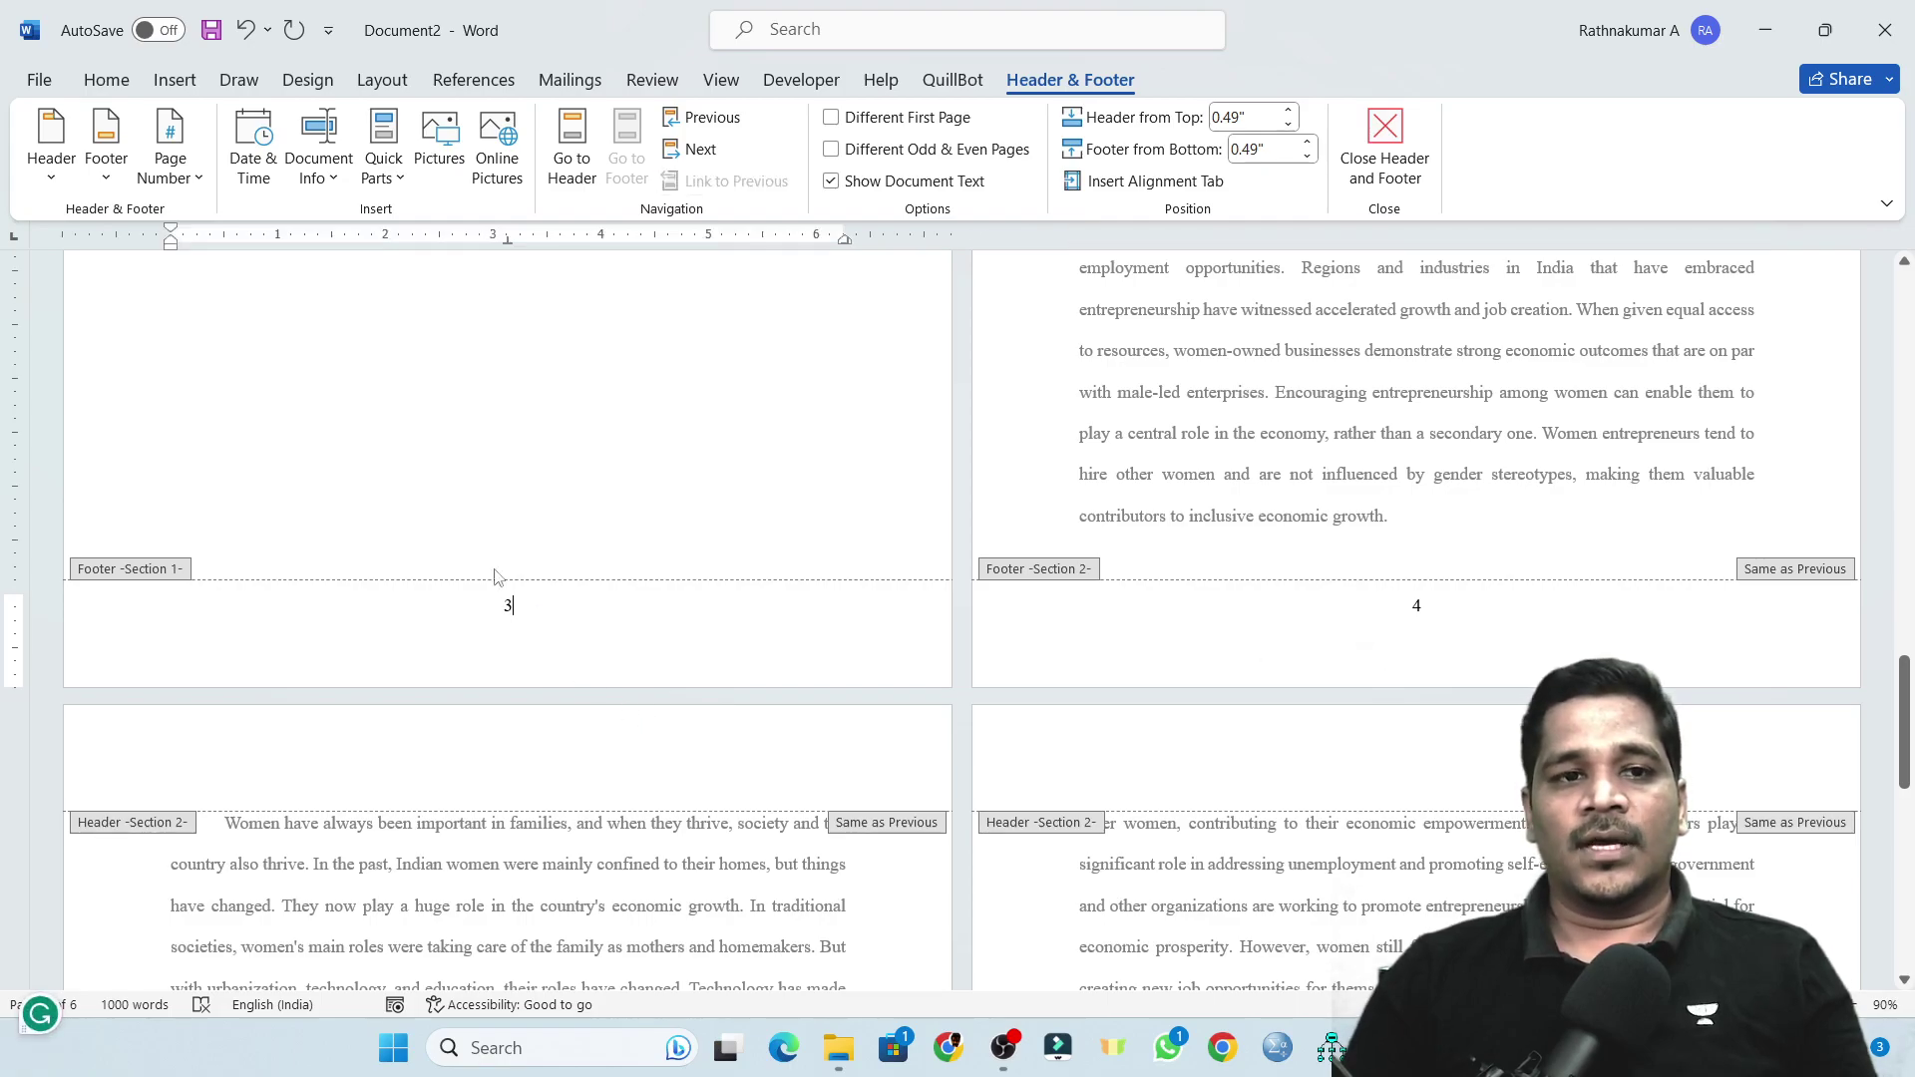
pyautogui.scroll(6, 518, 441)
pyautogui.scroll(-1, 735, 695)
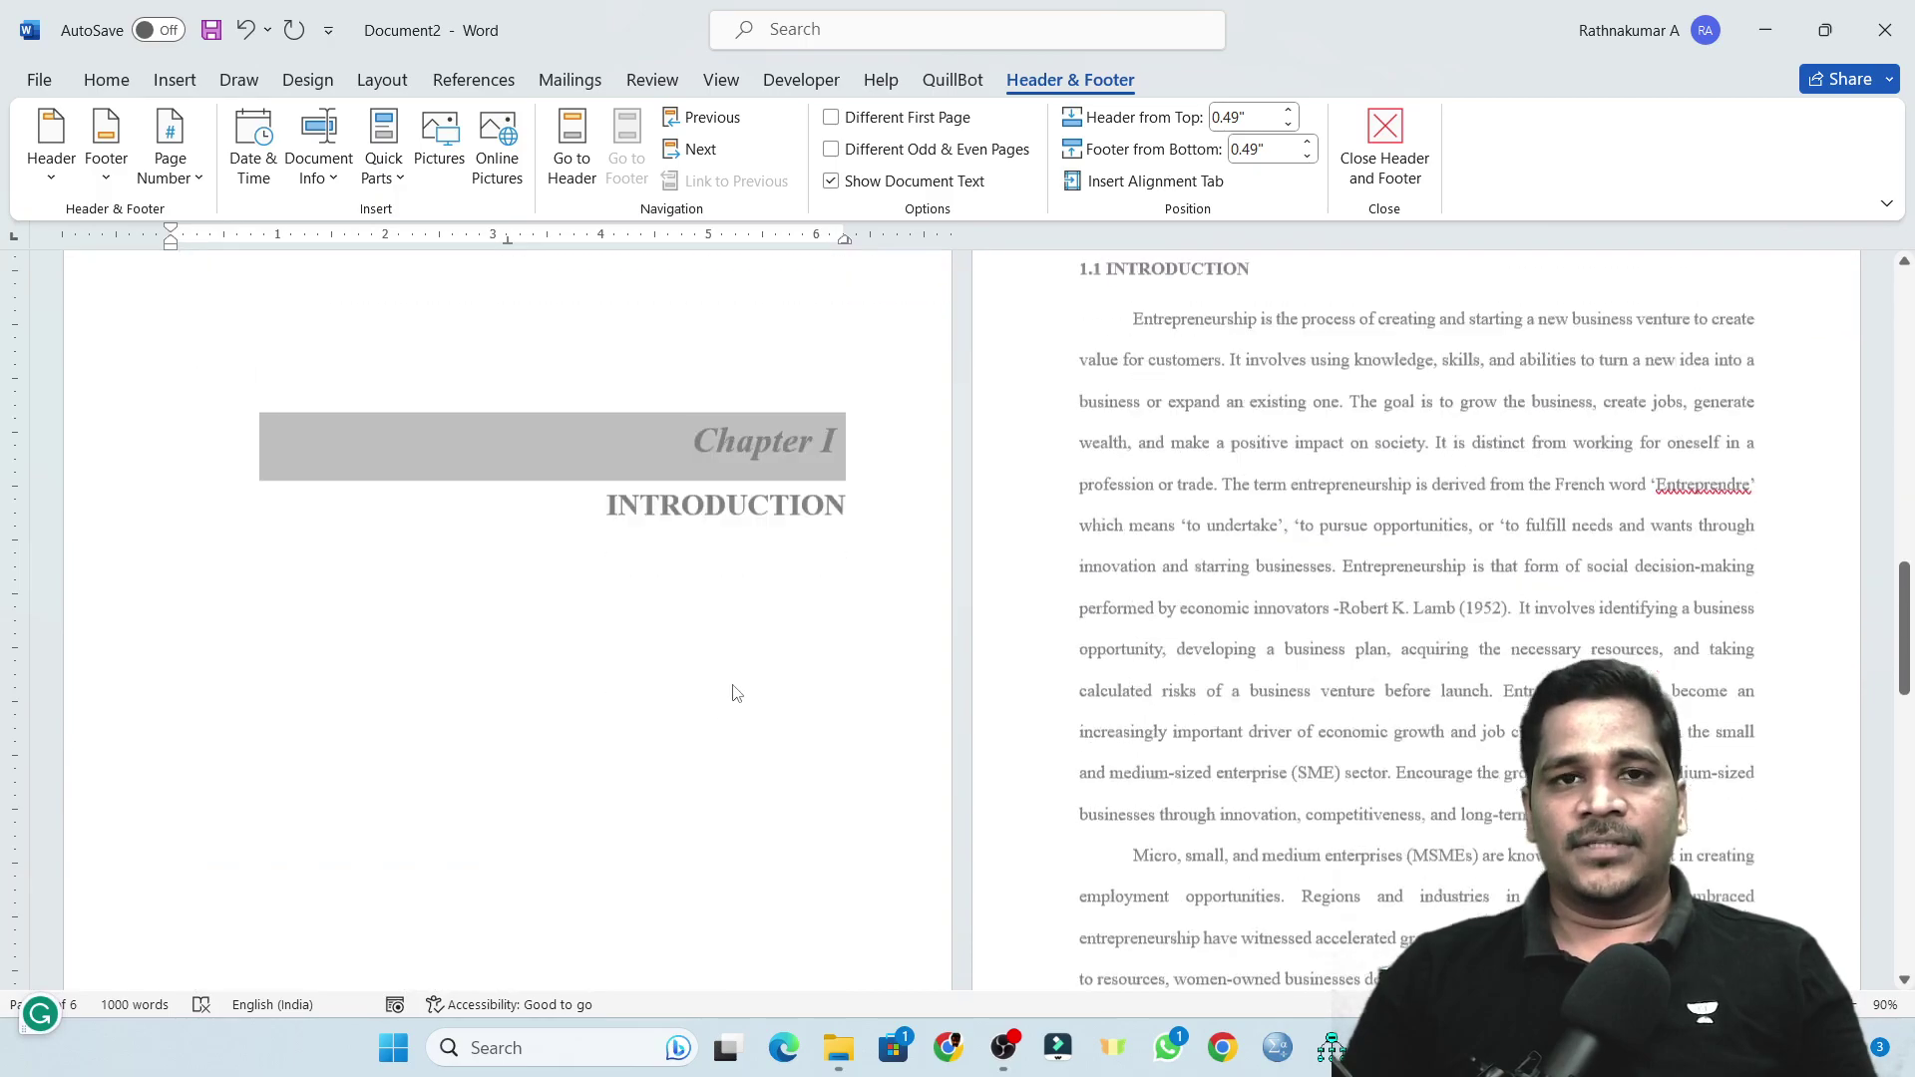
pyautogui.scroll(-5, 733, 695)
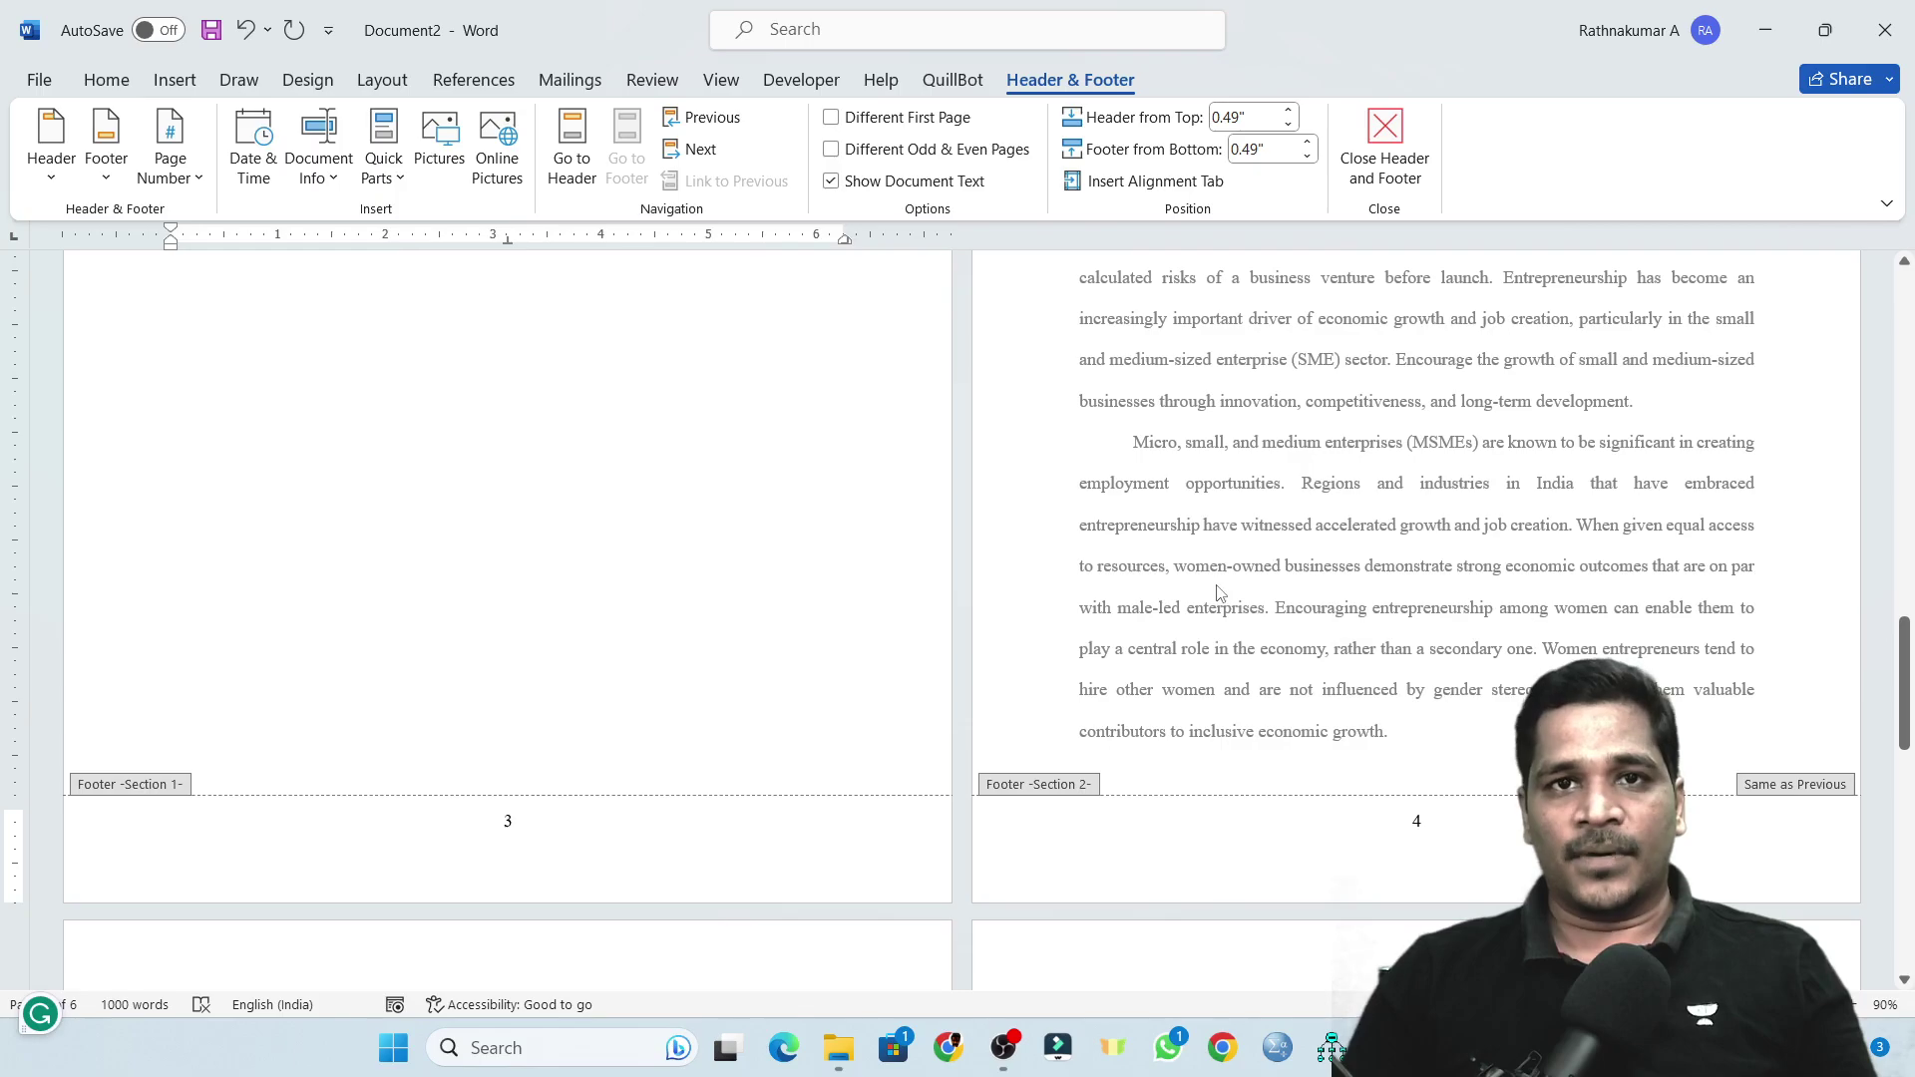
# Unlink the Section 2 footer from the previous section, starting at the first CHAPTER I body page.
pyautogui.click(1417, 818)
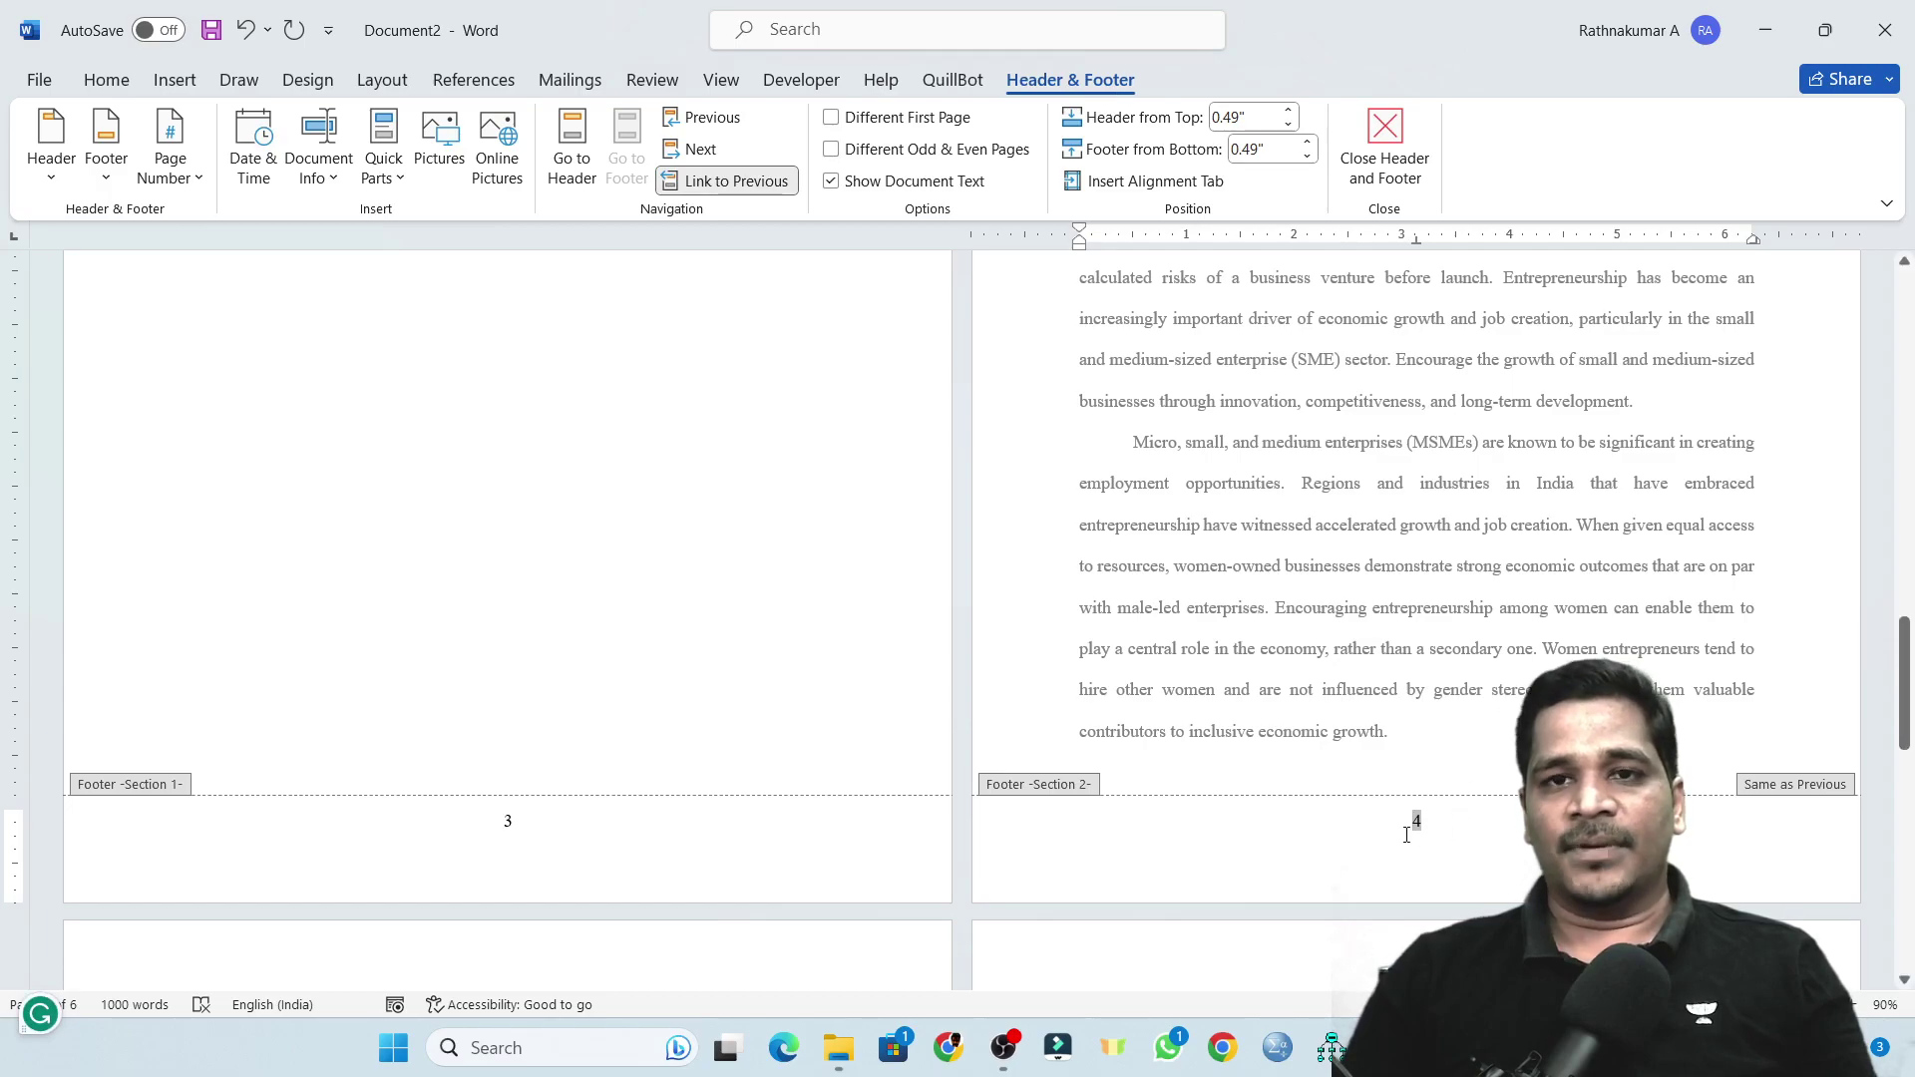
pyautogui.doubleClick(1500, 733)
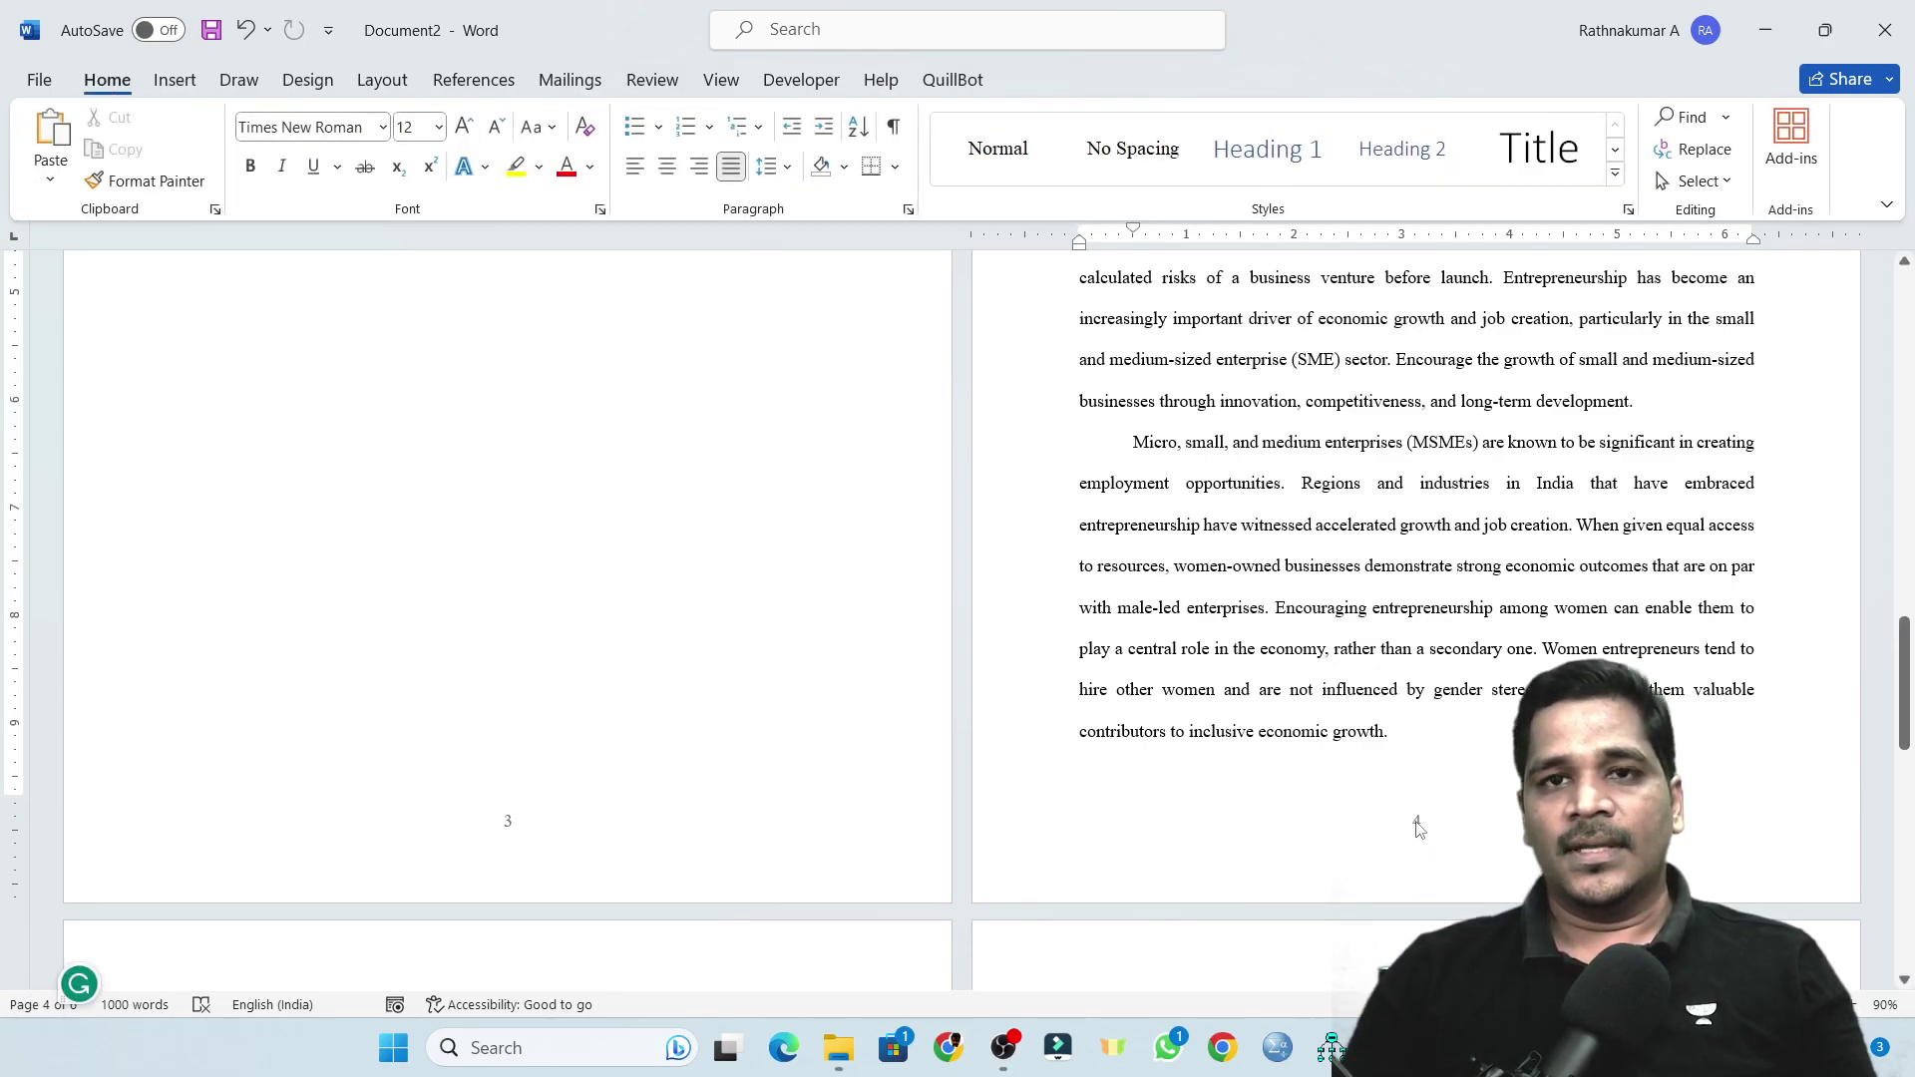
pyautogui.doubleClick(1417, 824)
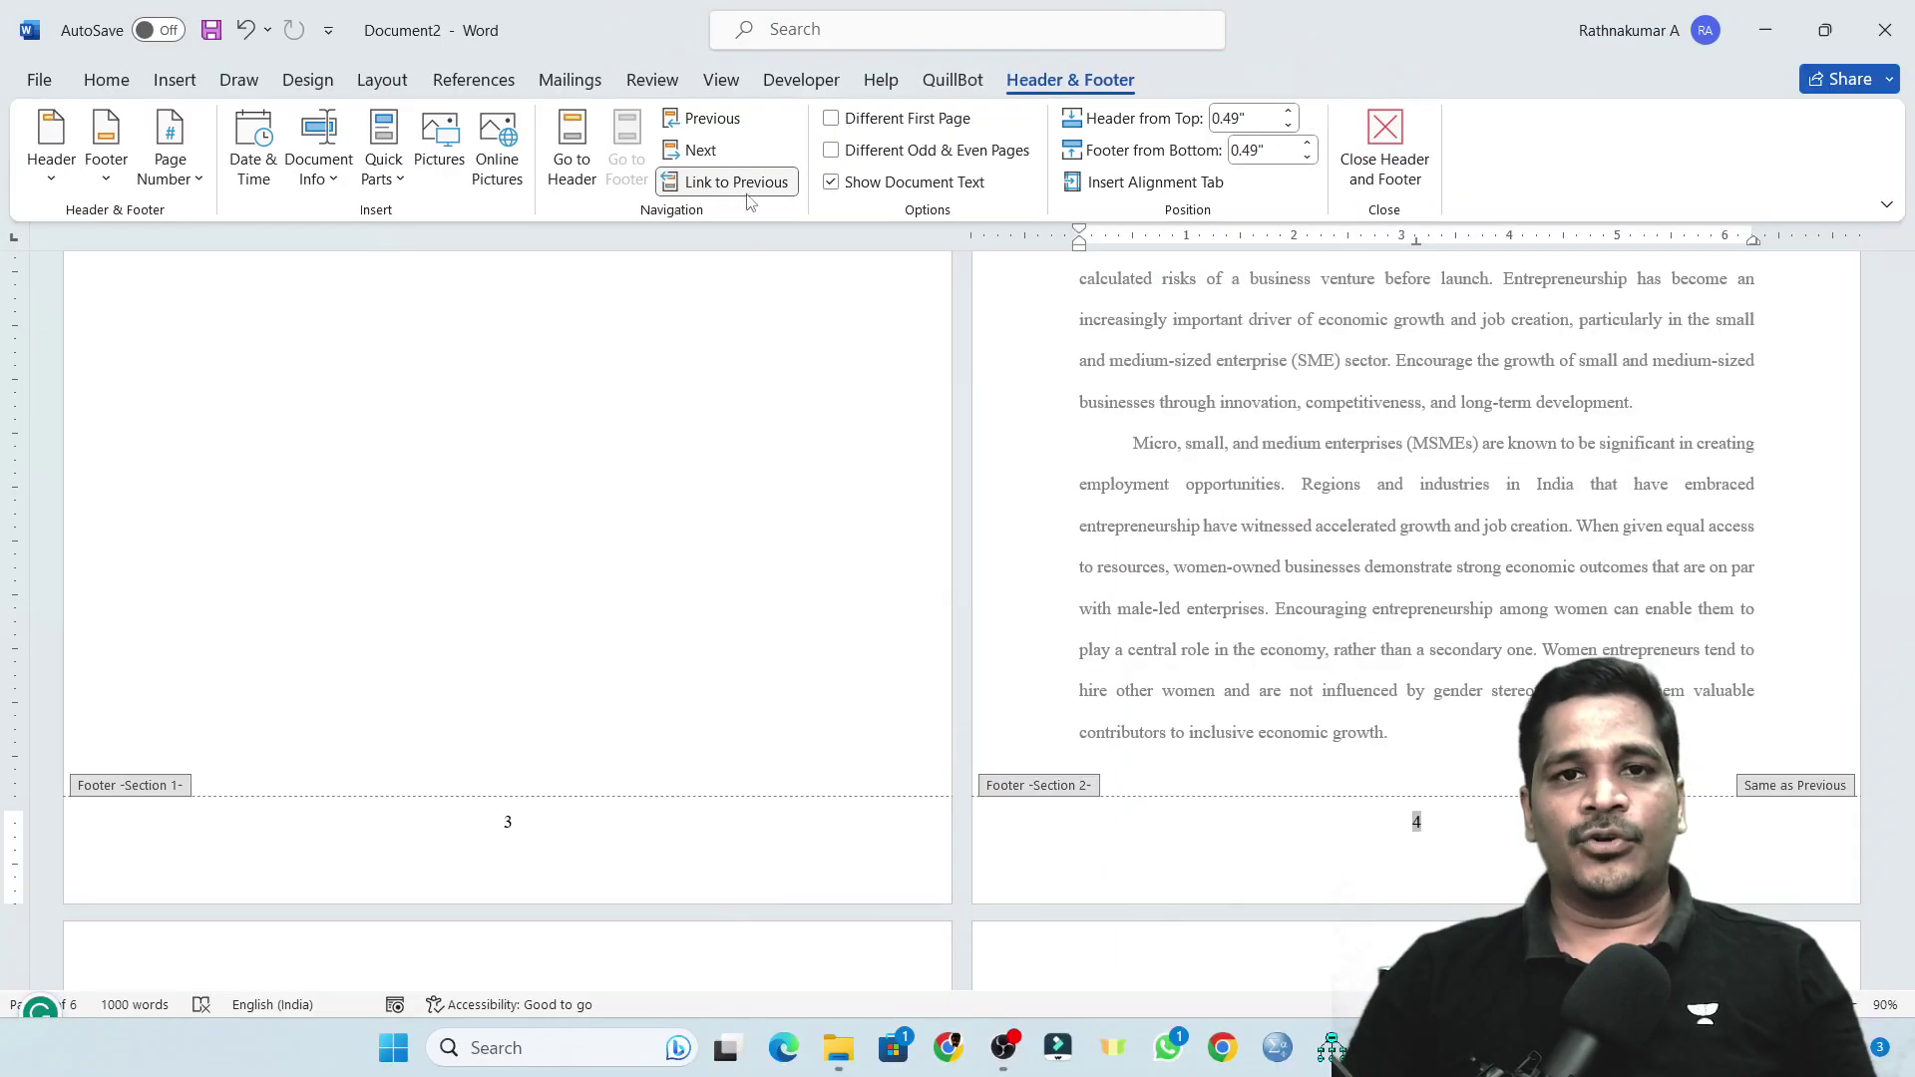
pyautogui.doubleClick(511, 824)
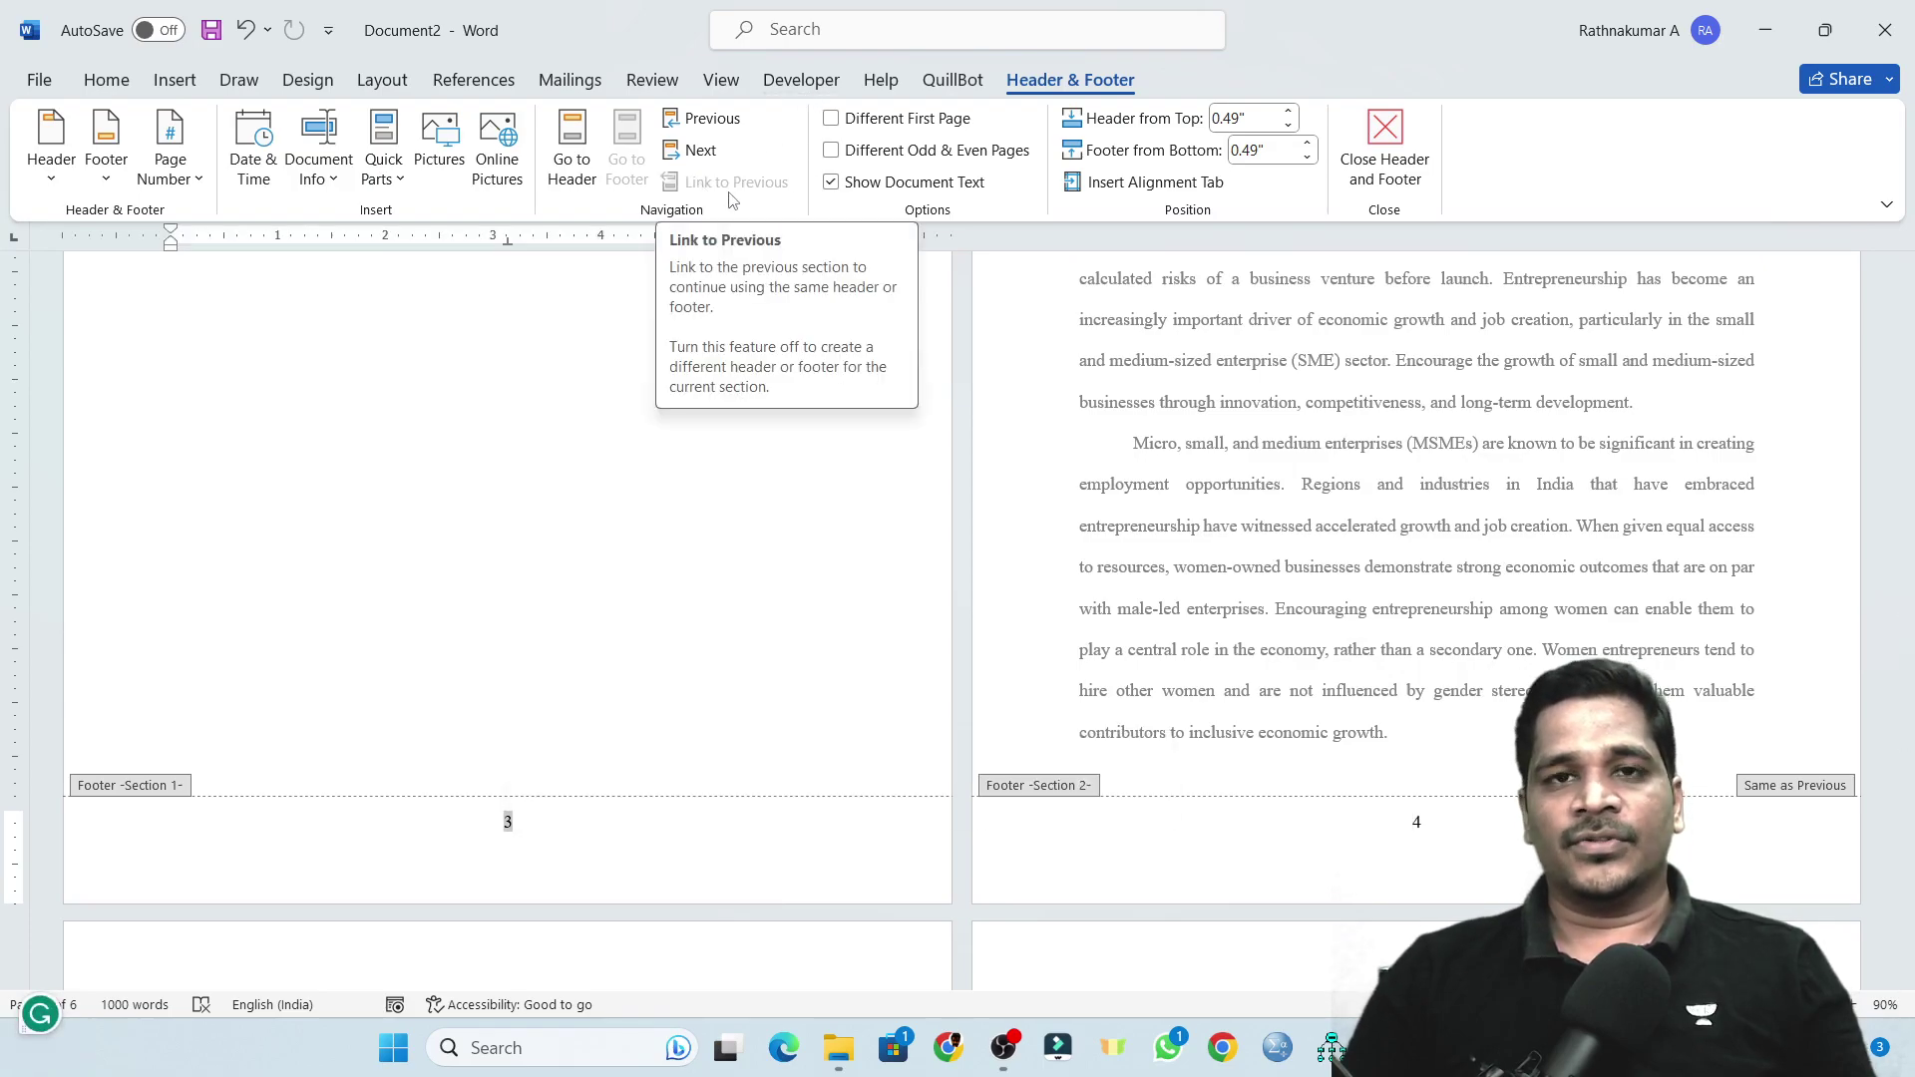
pyautogui.doubleClick(1417, 824)
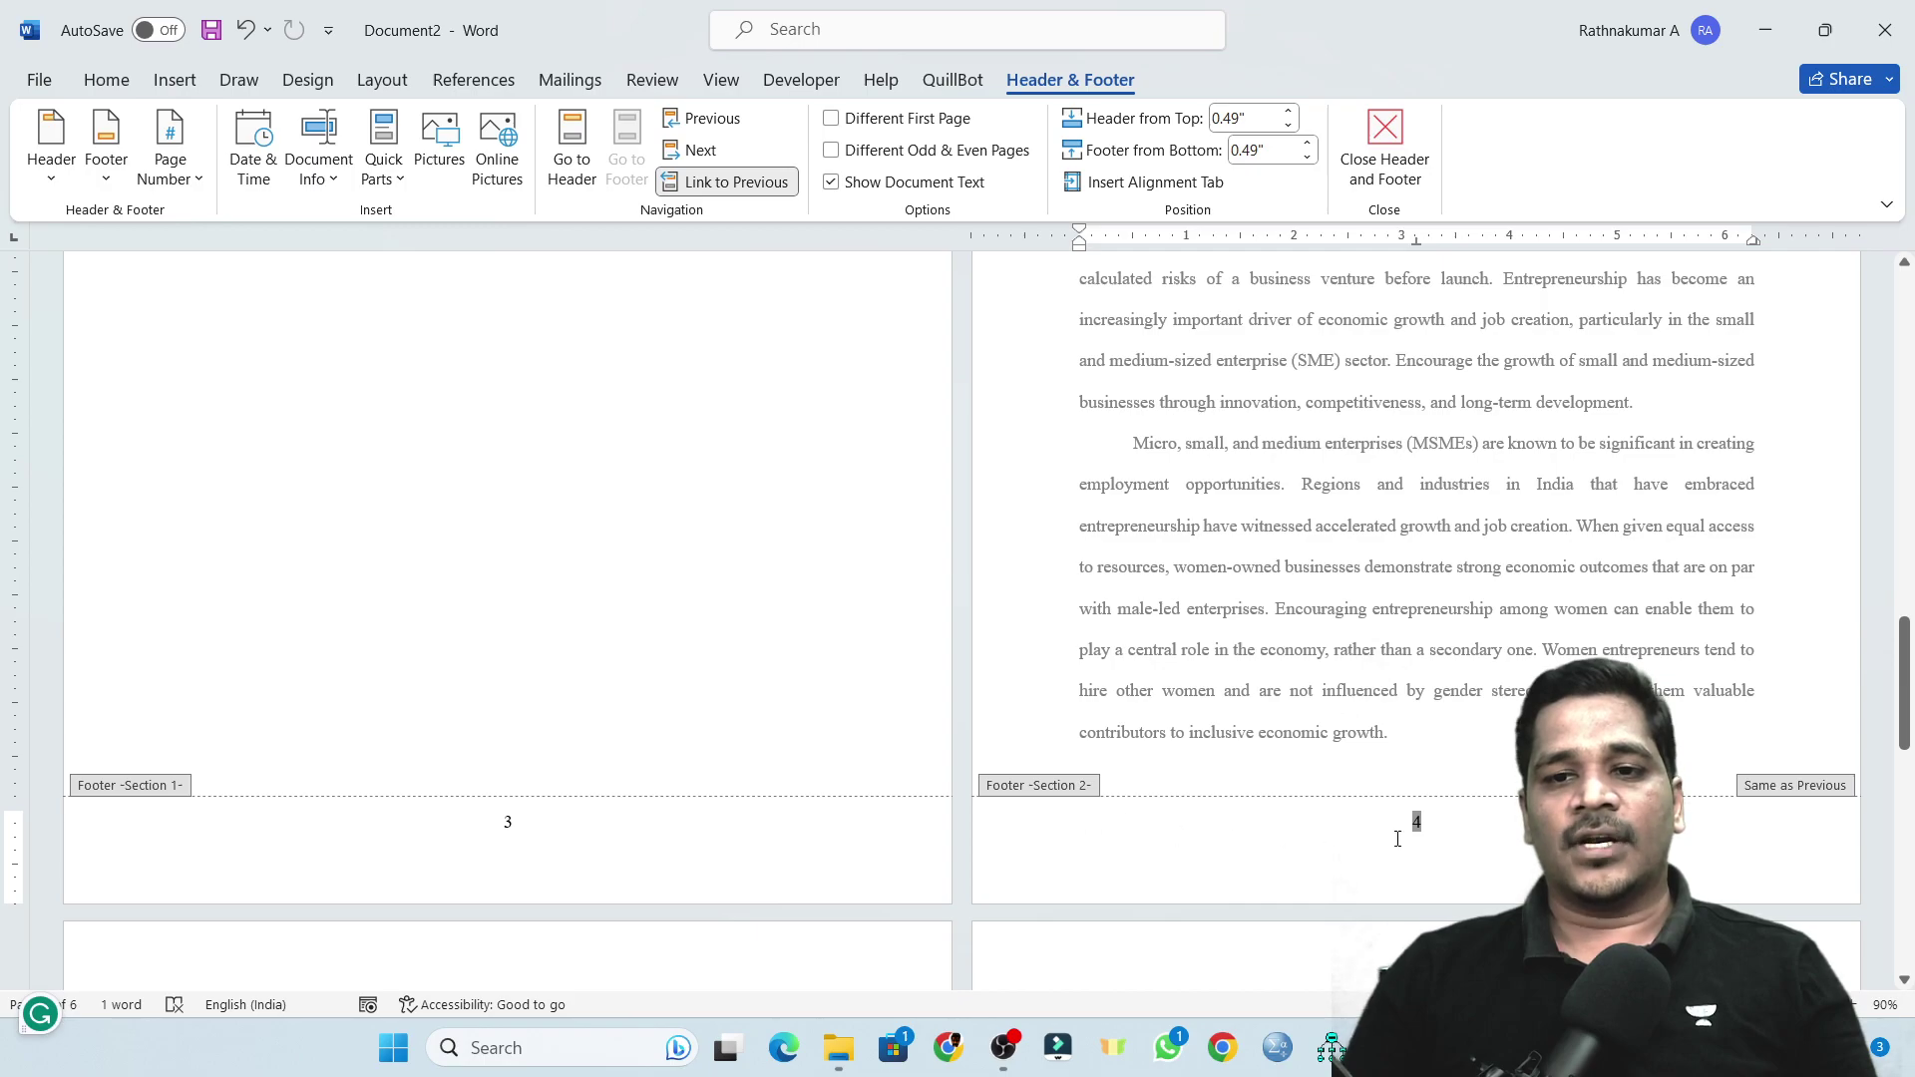
pyautogui.click(735, 185)
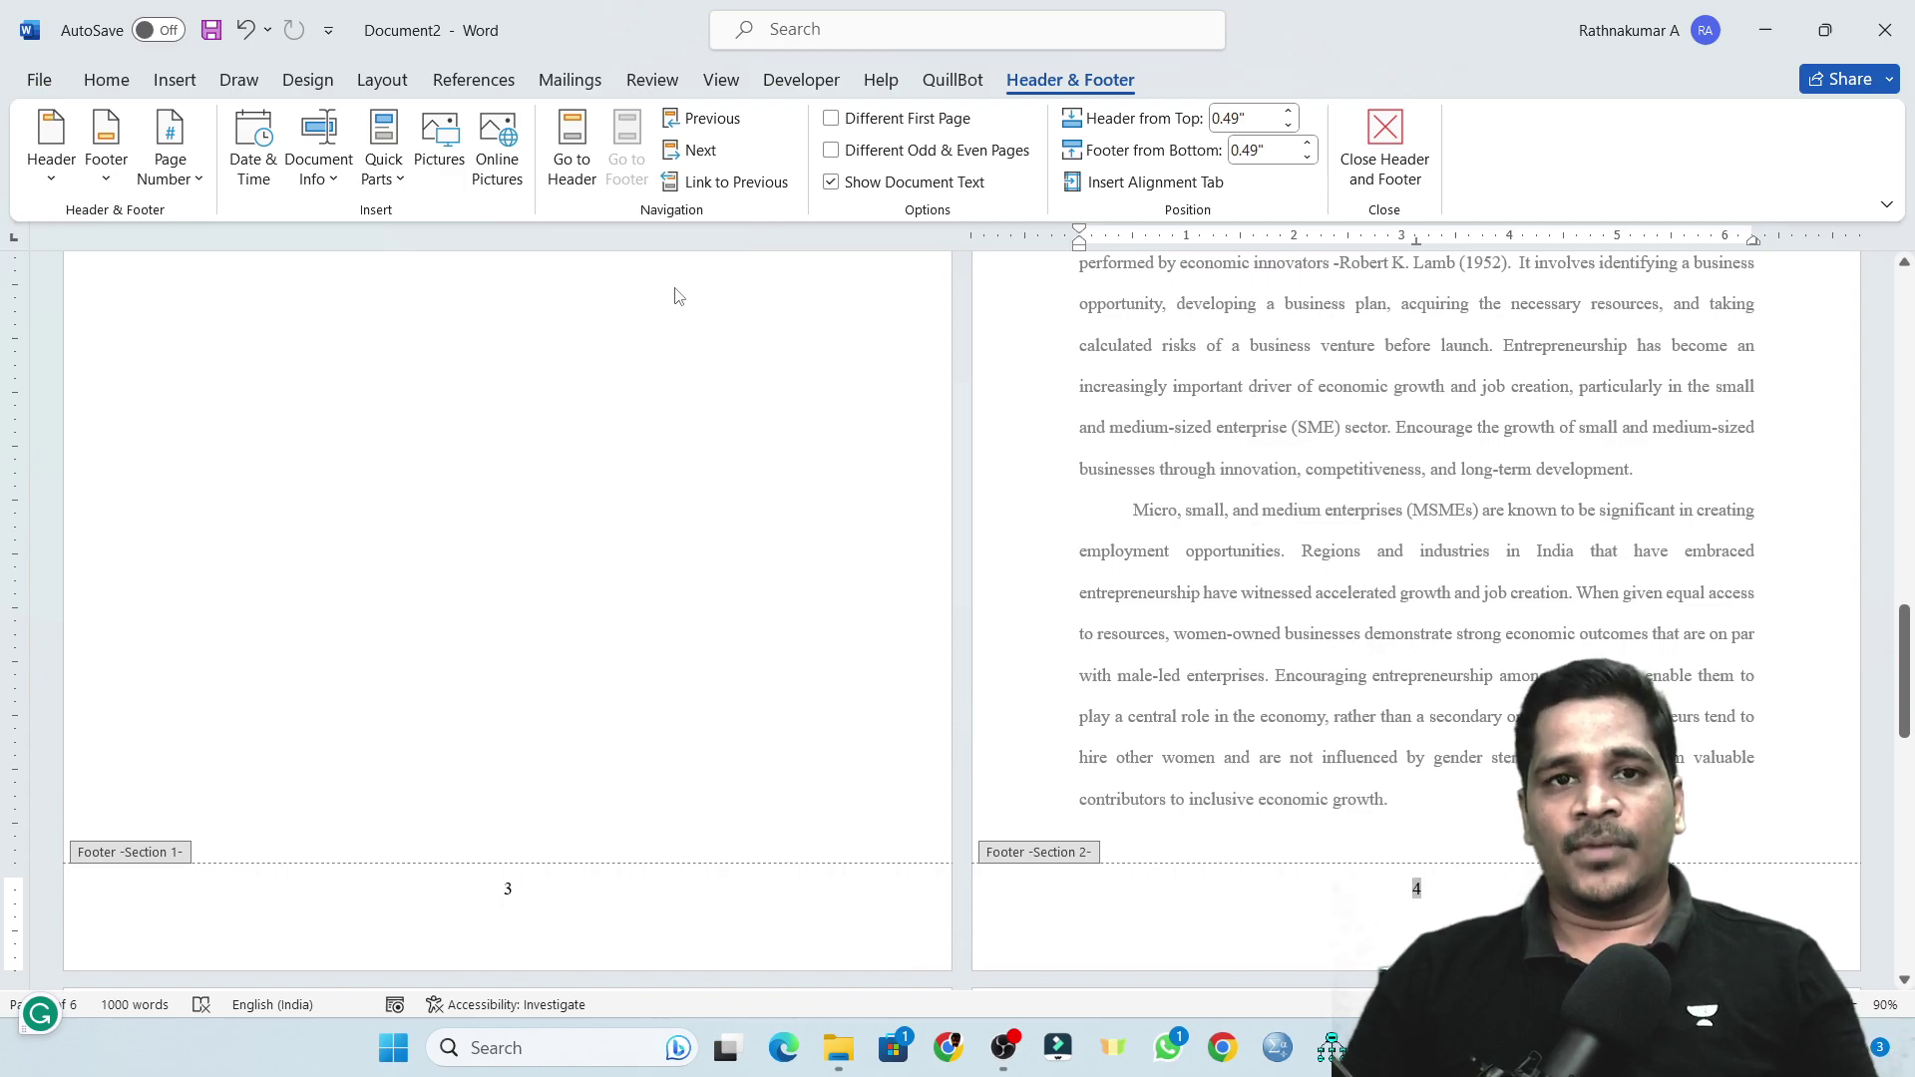
# Remove the page numbers from the Section 1 footers of the preliminary pages and Chapter I title page.
pyautogui.scroll(-2, 938, 670)
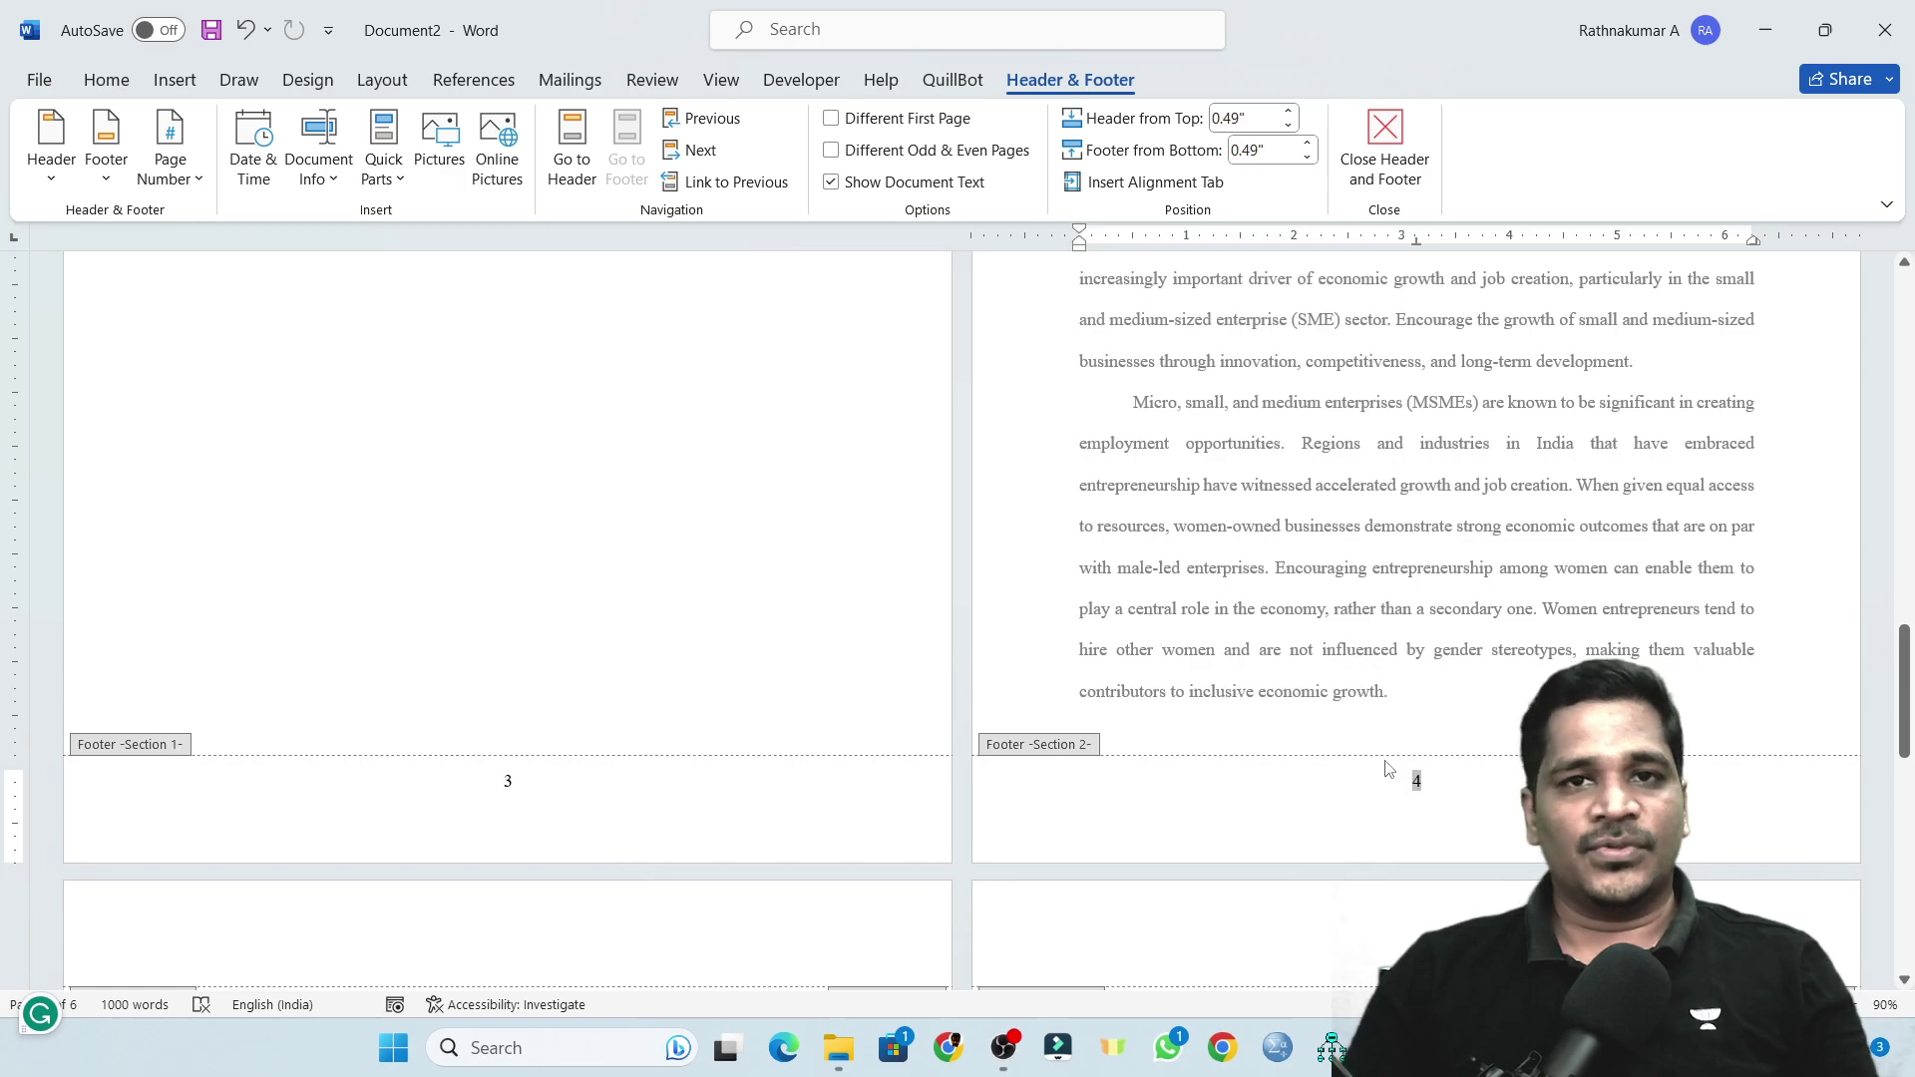
pyautogui.click(509, 786)
pyautogui.doubleClick(509, 783)
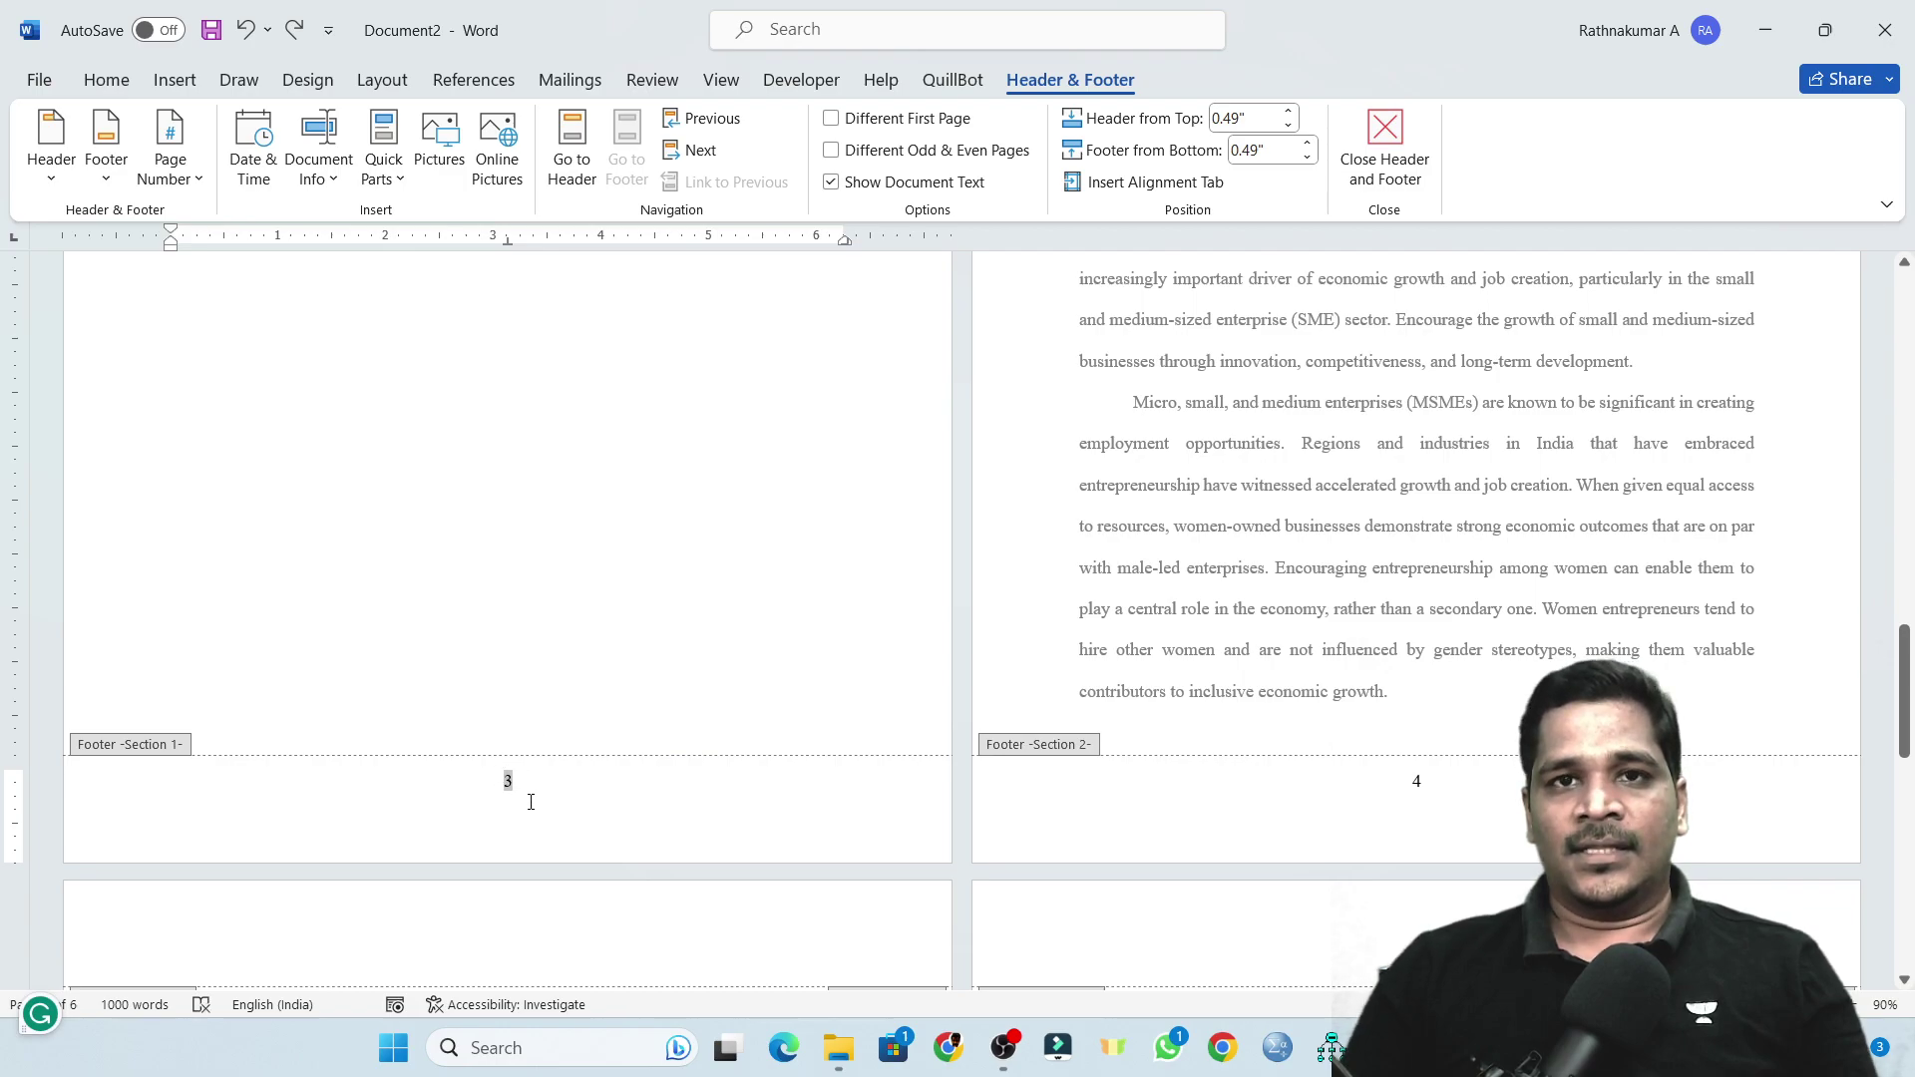
pyautogui.click(169, 159)
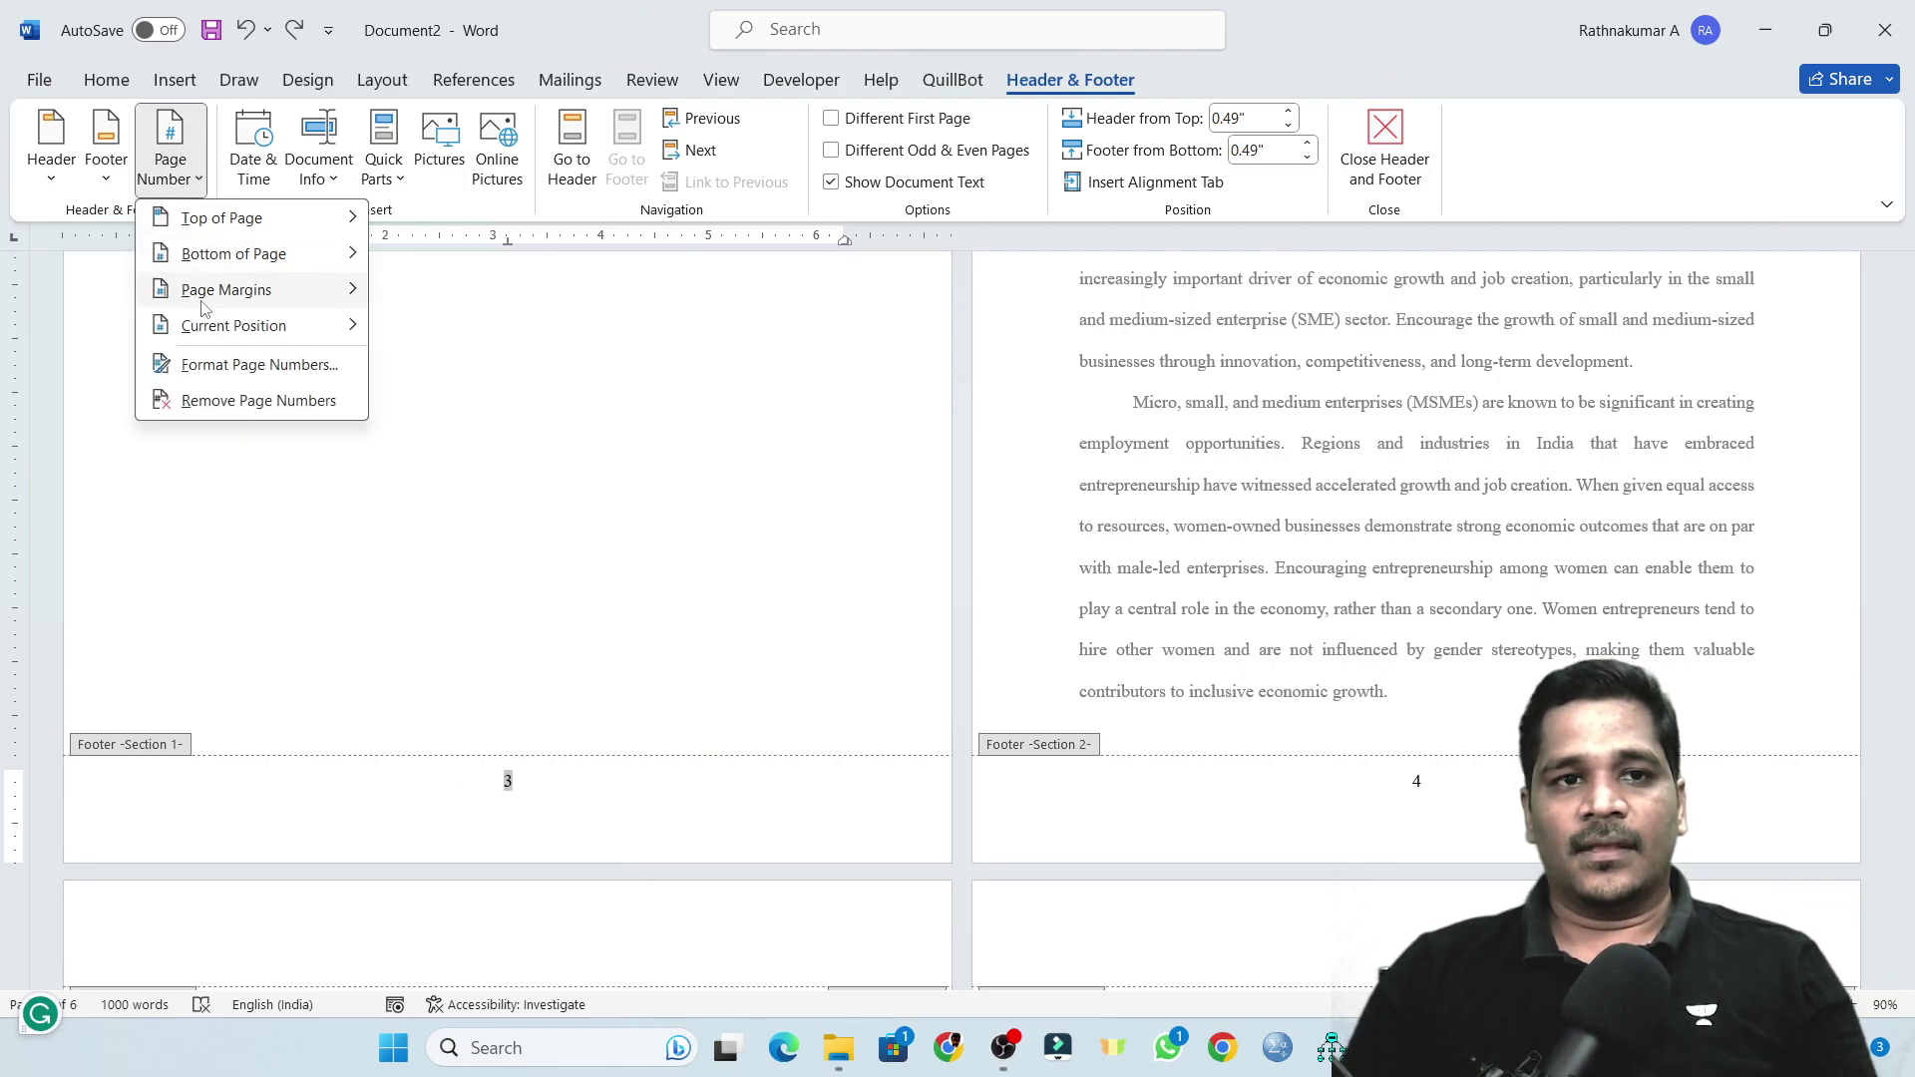
pyautogui.click(231, 400)
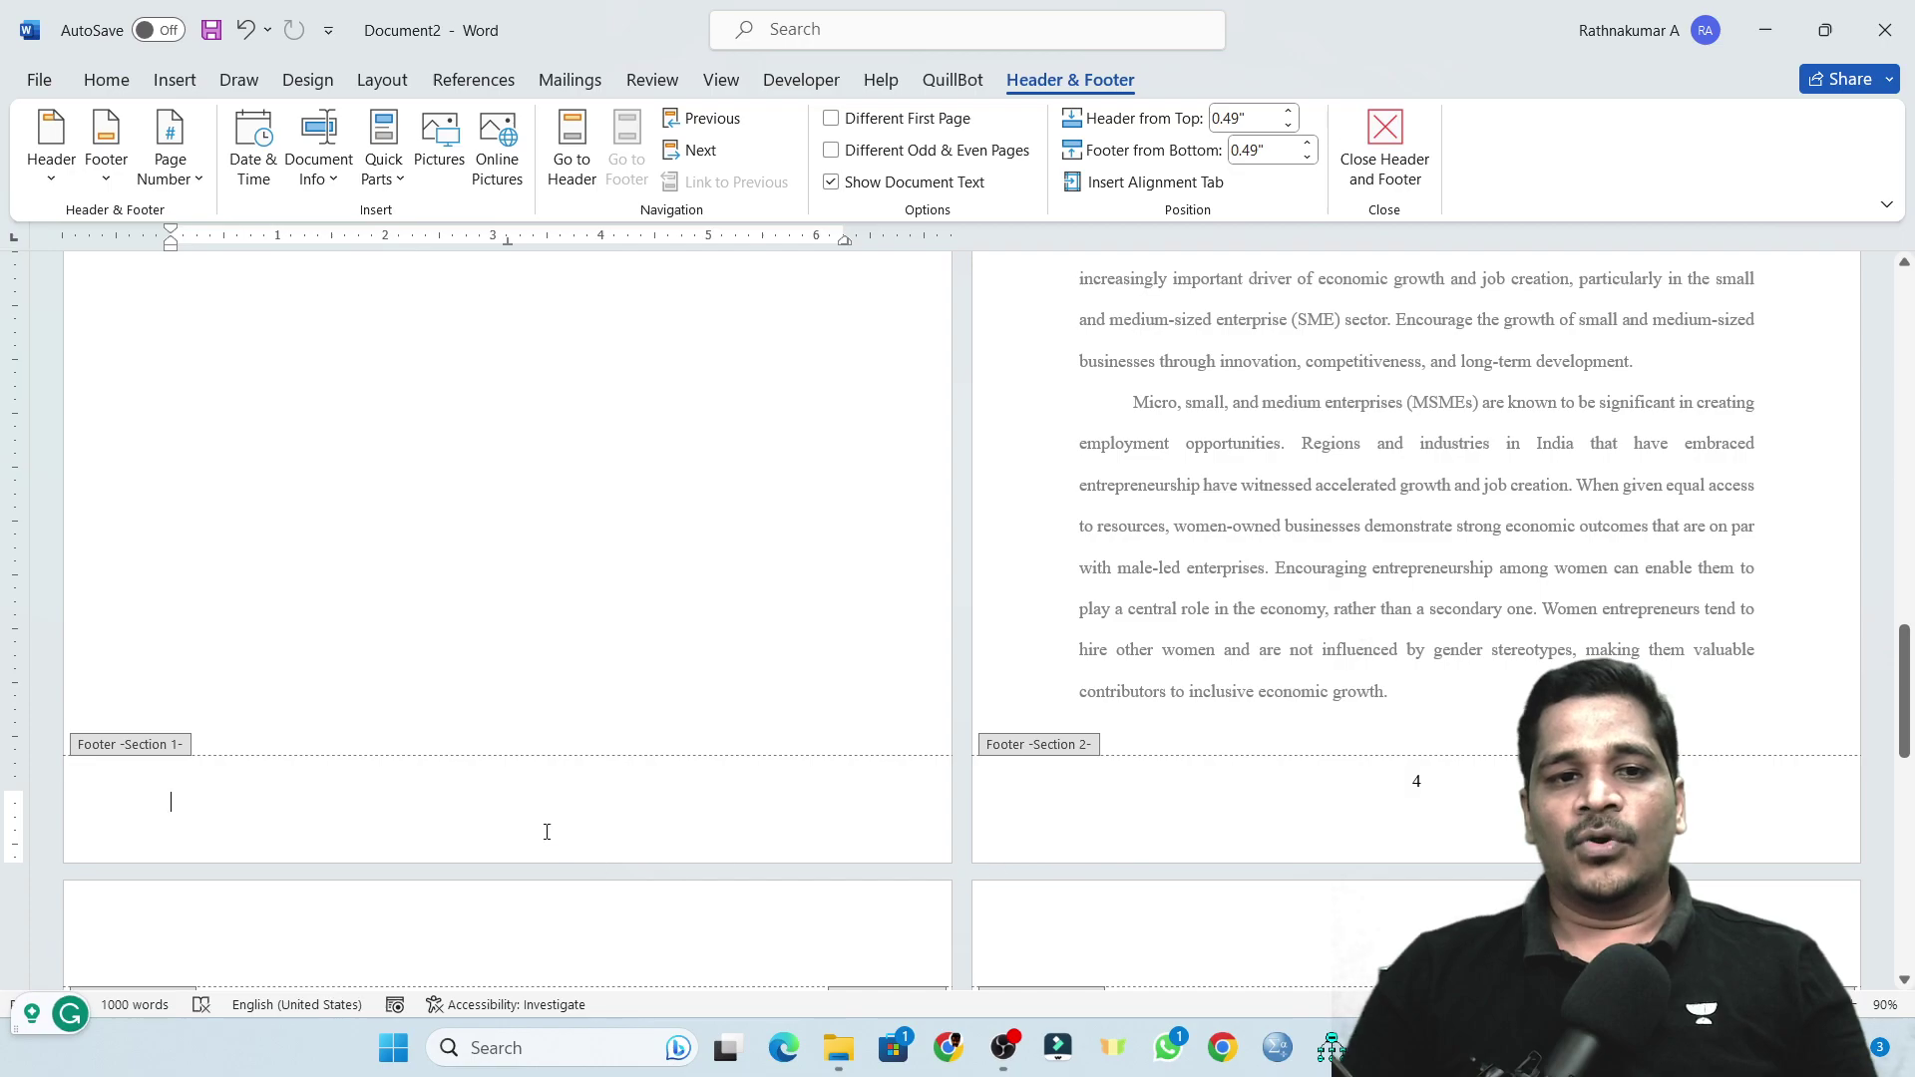
pyautogui.scroll(-2, 546, 831)
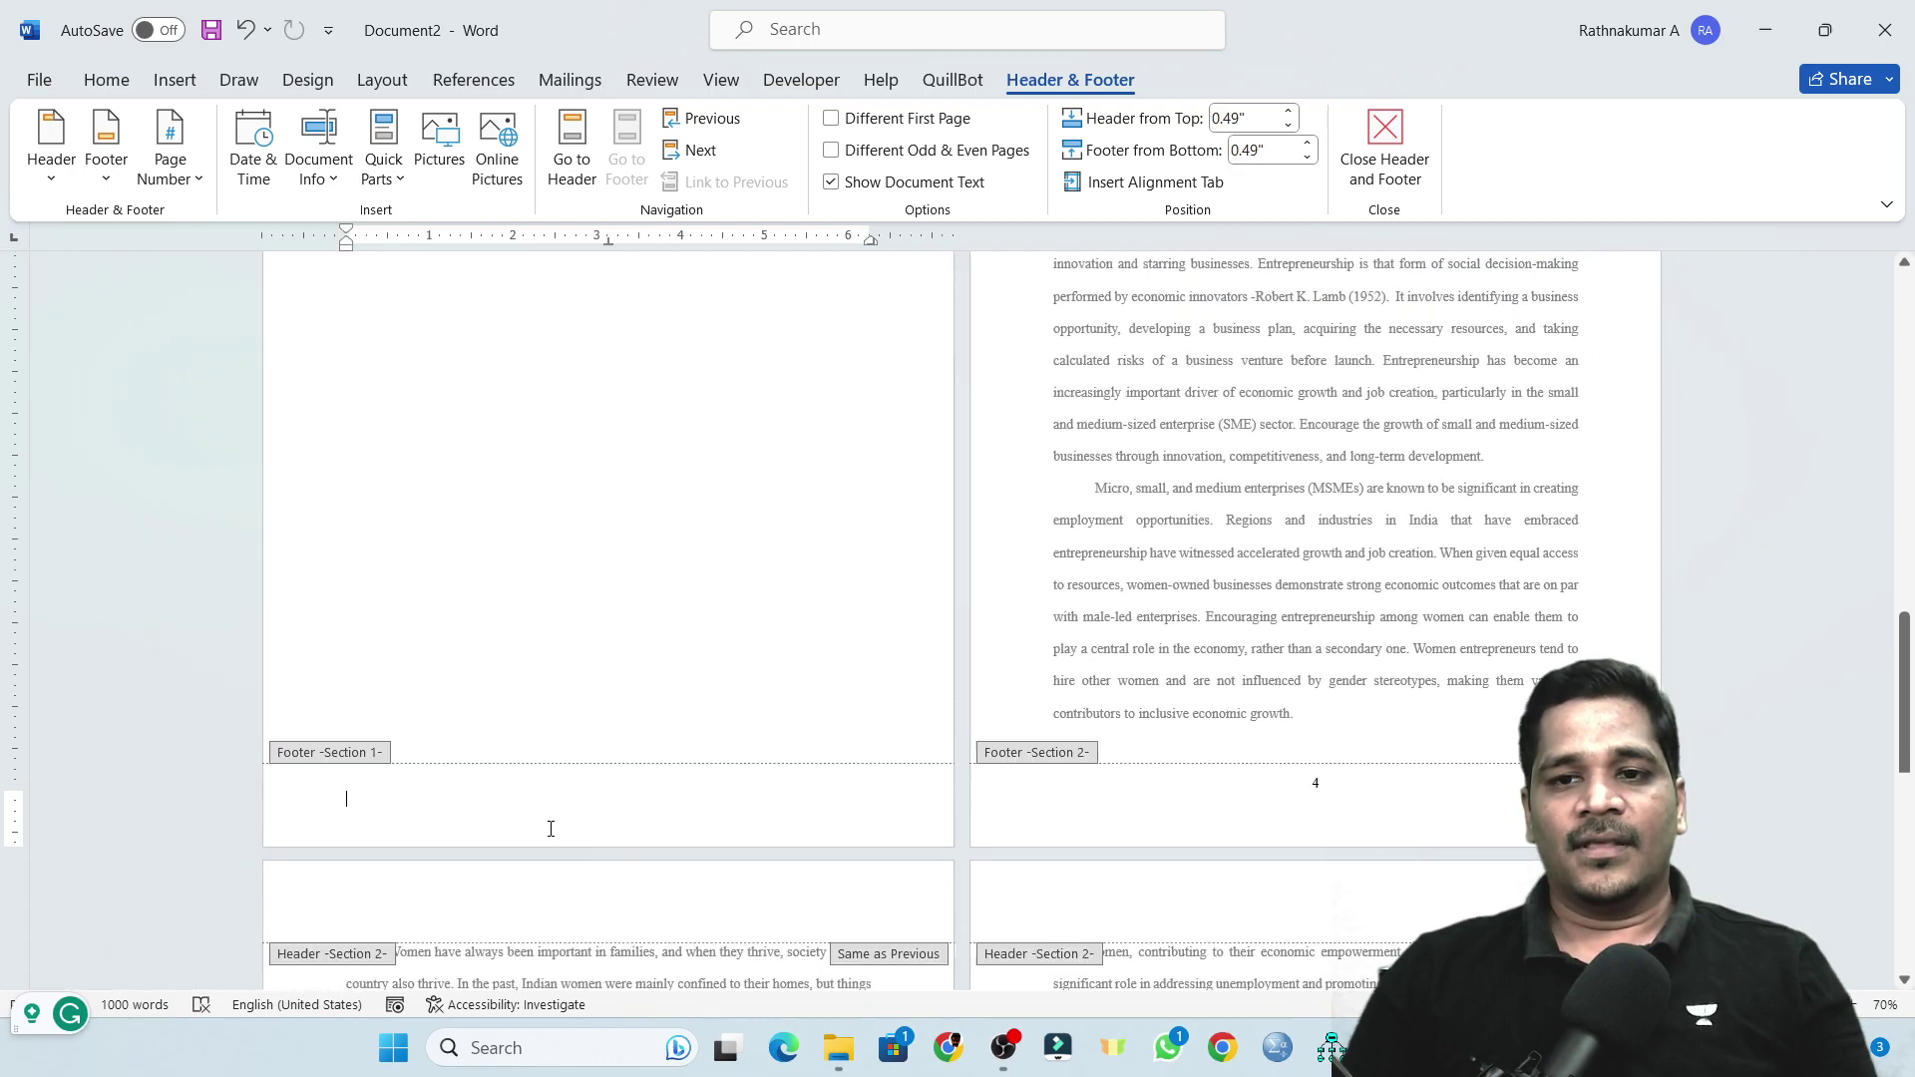
pyautogui.scroll(10, 595, 795)
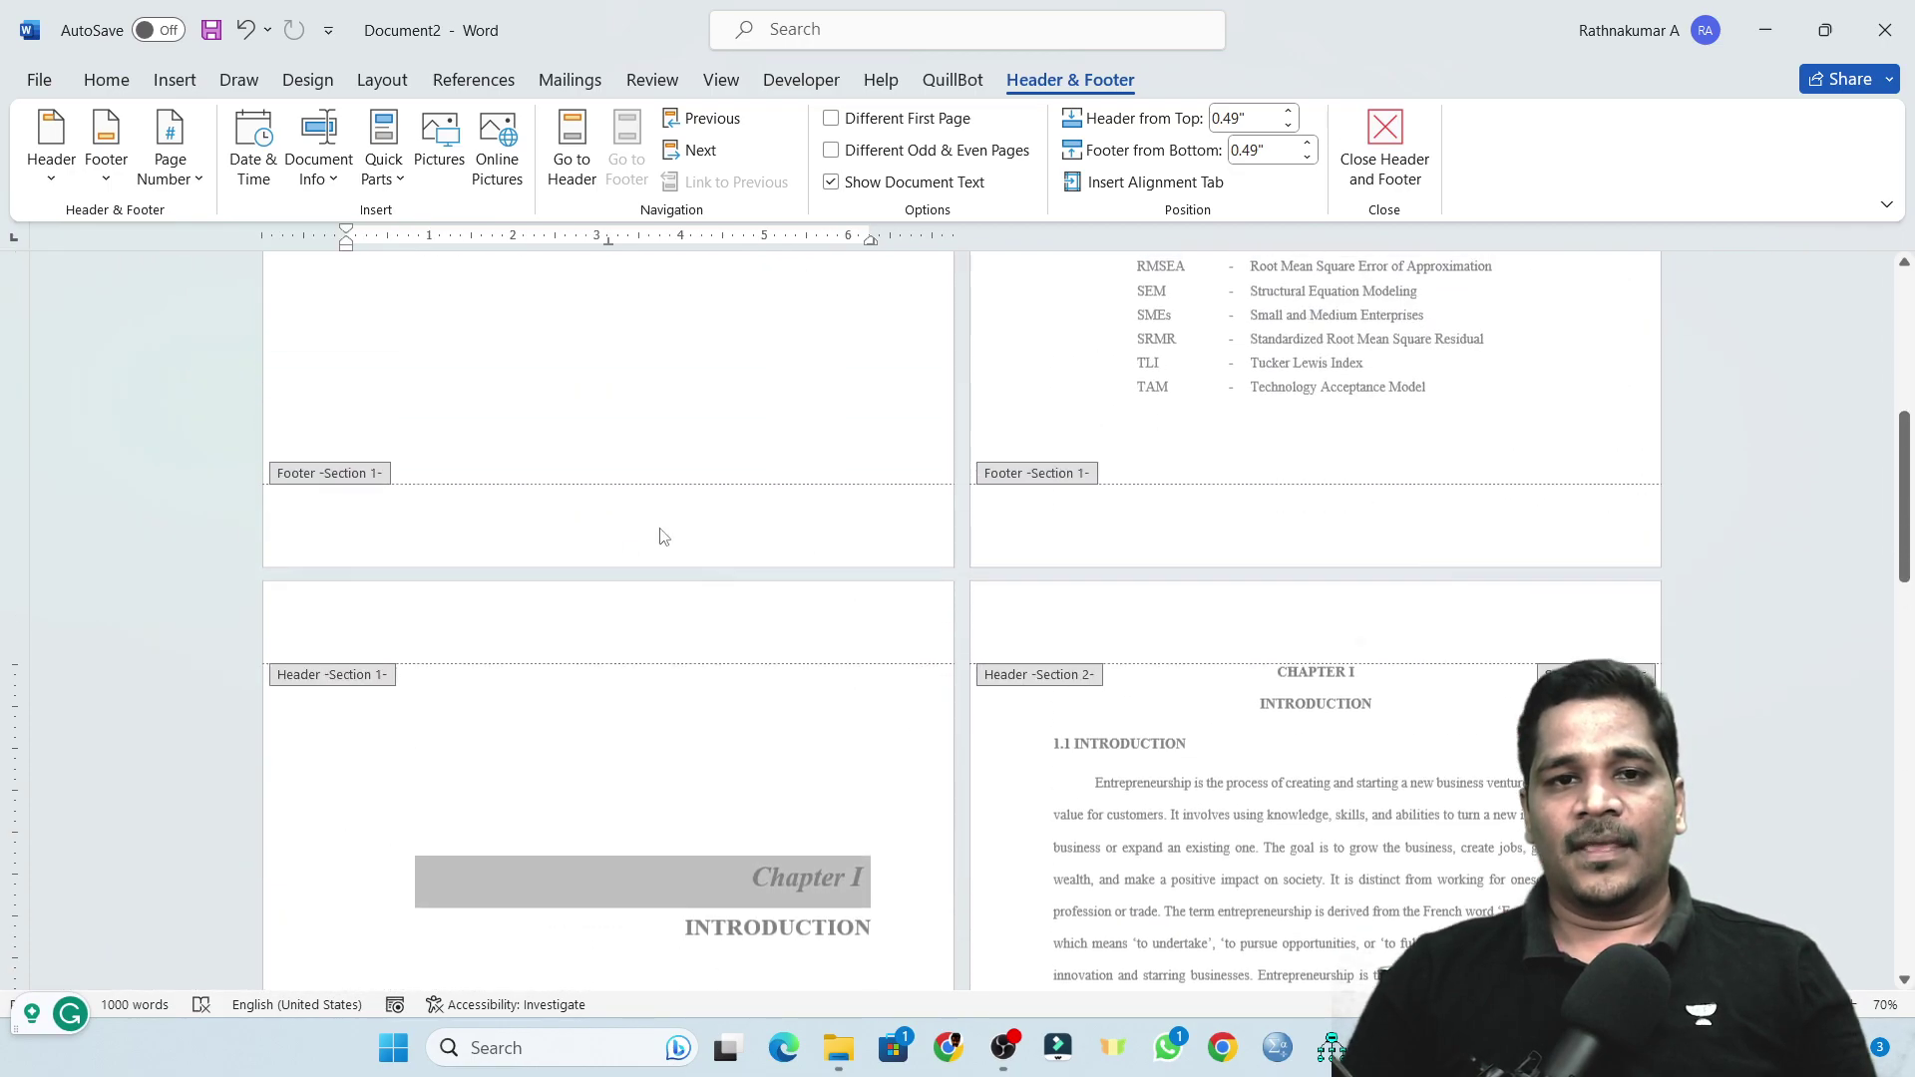
pyautogui.scroll(-10, 1311, 653)
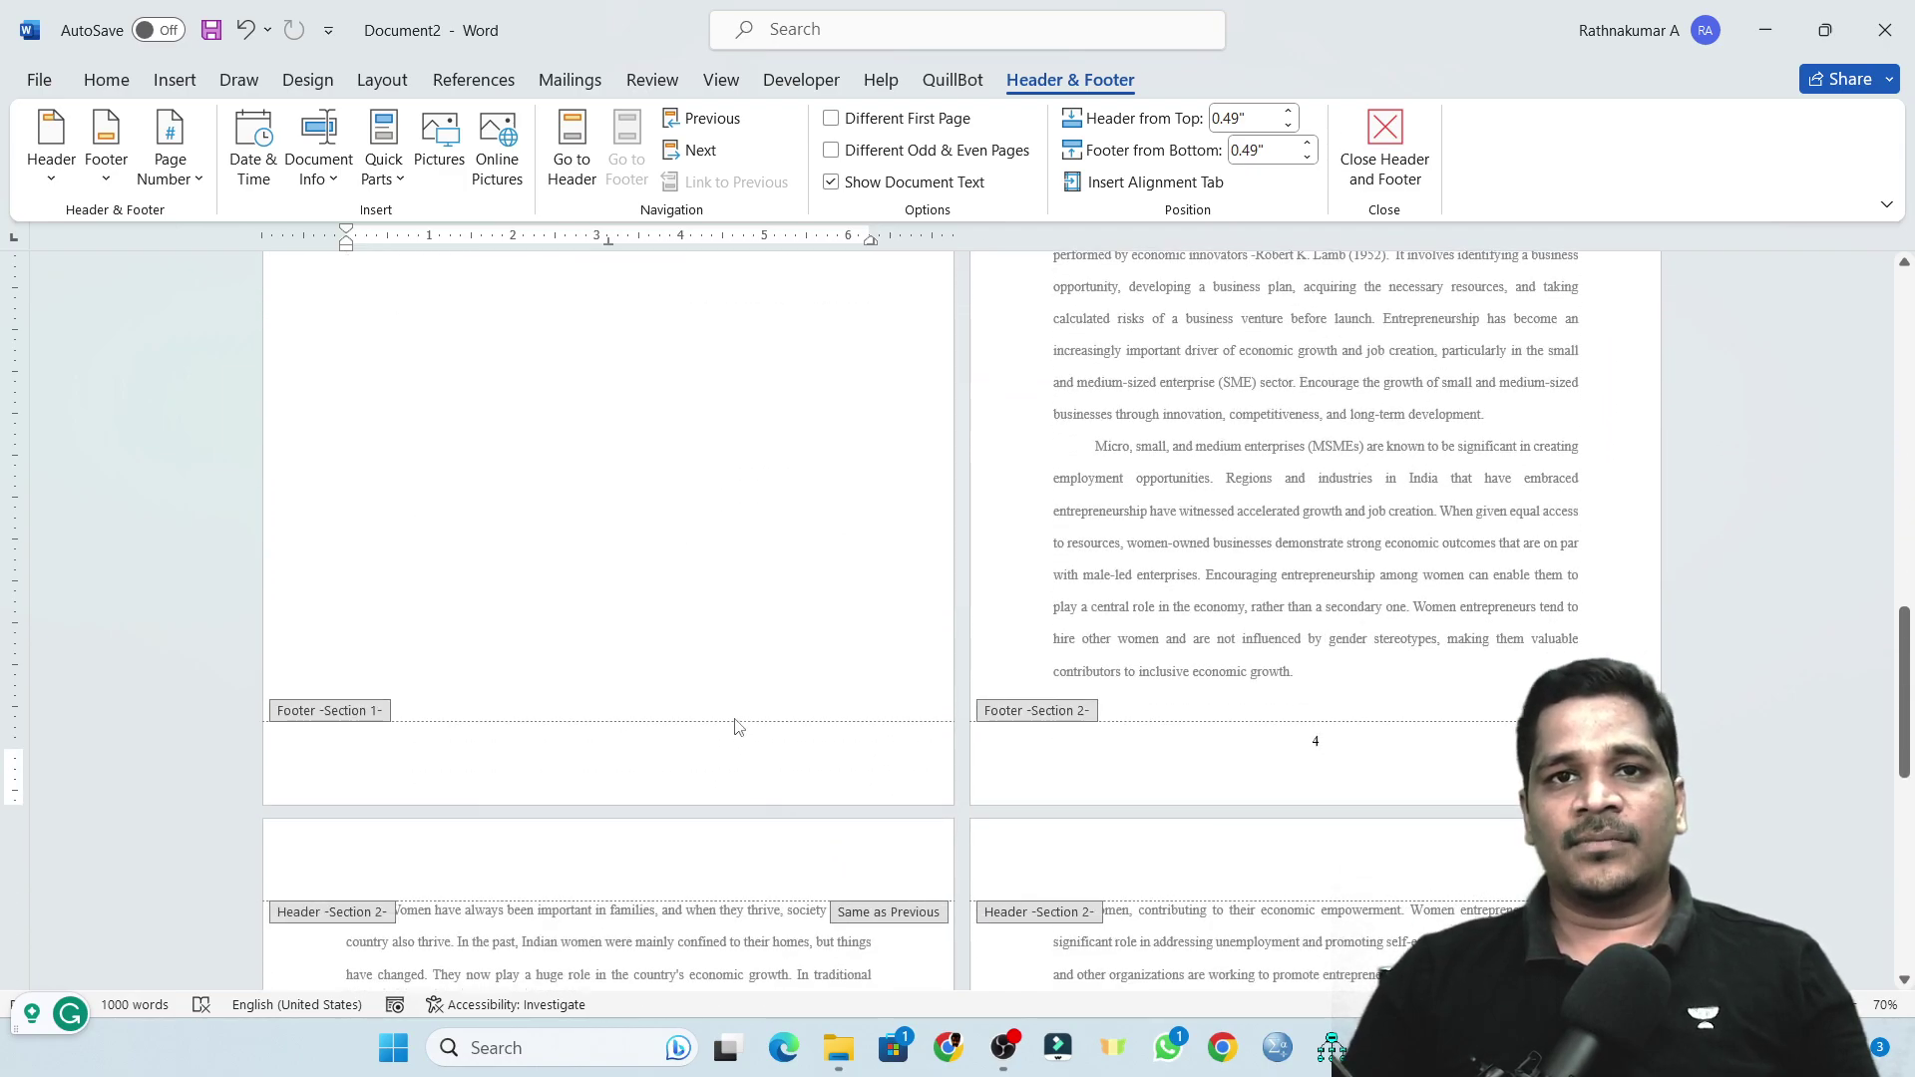
# Format the Section 2 page numbers to start at 1 instead of continuing from the previous section.
pyautogui.keyDown('ctrl'); pyautogui.scroll(4, 1419, 757); pyautogui.keyUp('ctrl')
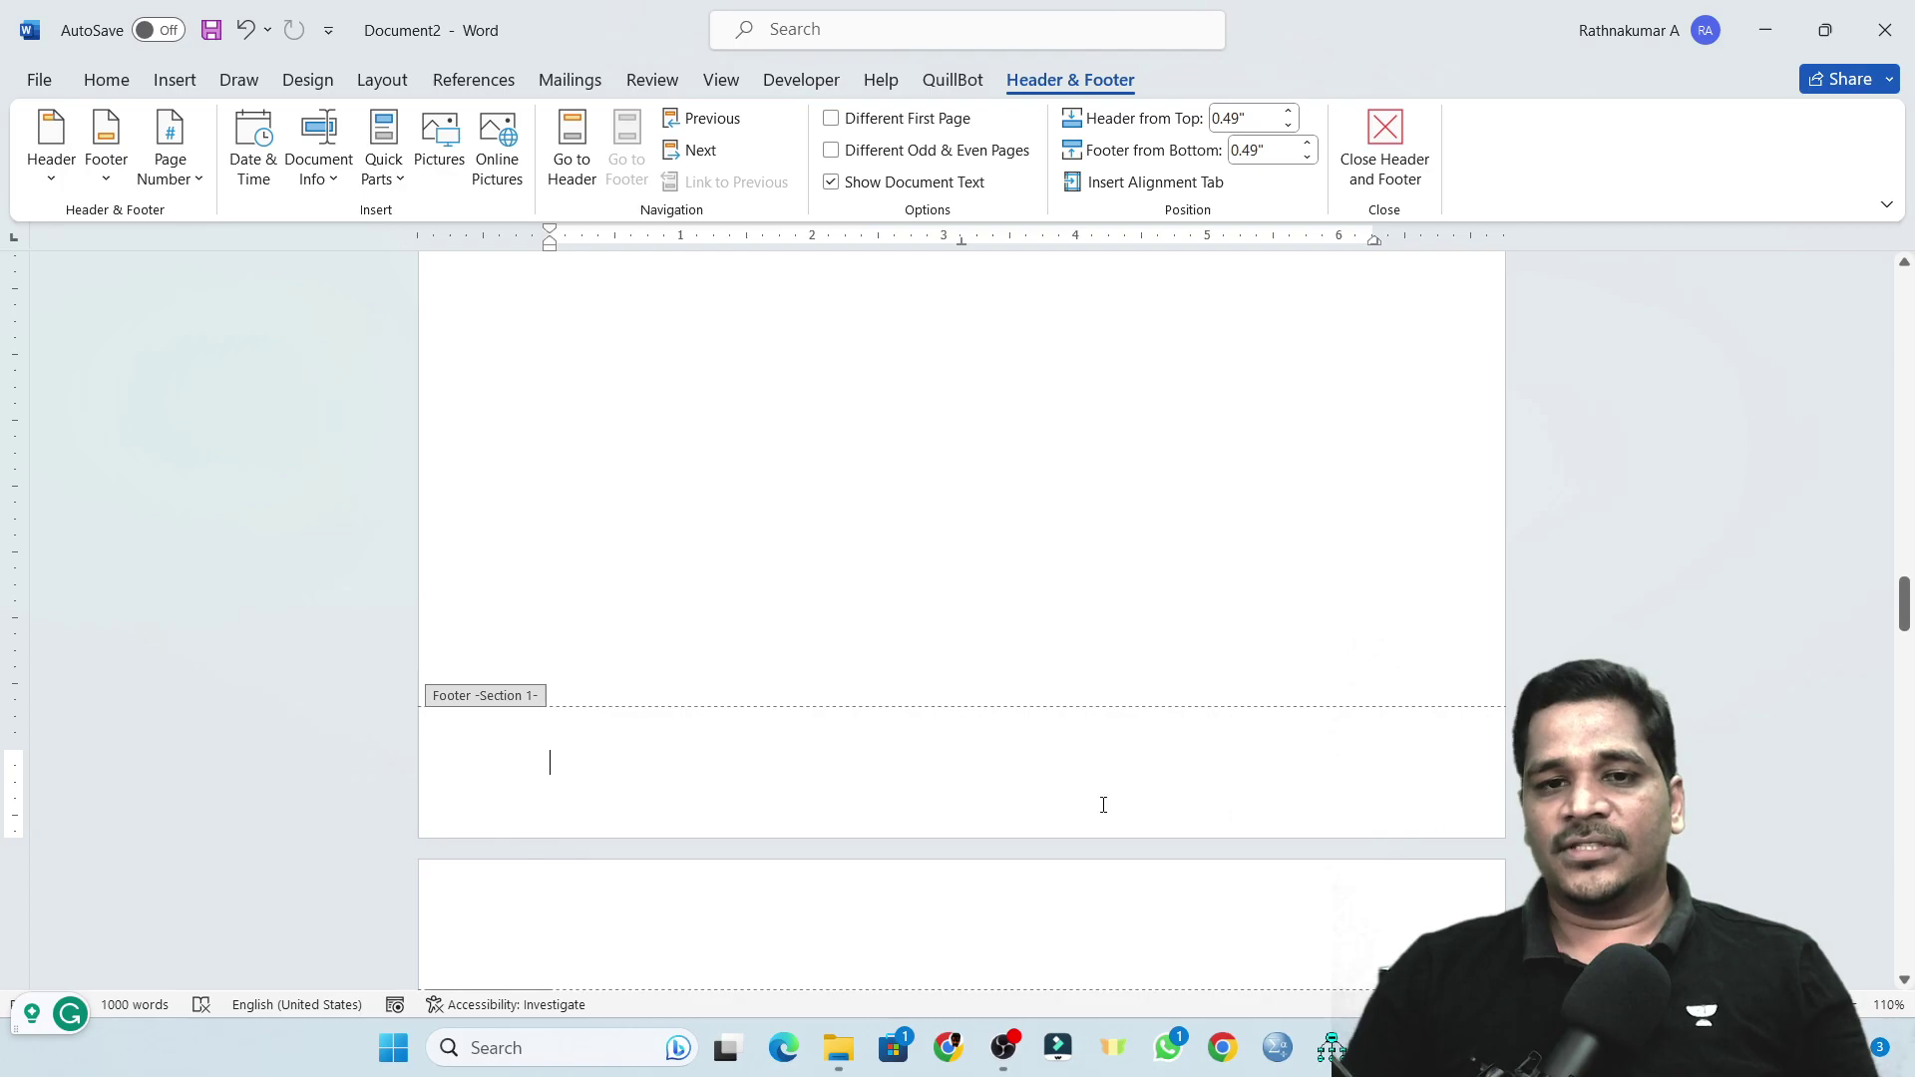
pyautogui.scroll(-6, 1223, 812)
pyautogui.scroll(-8, 881, 815)
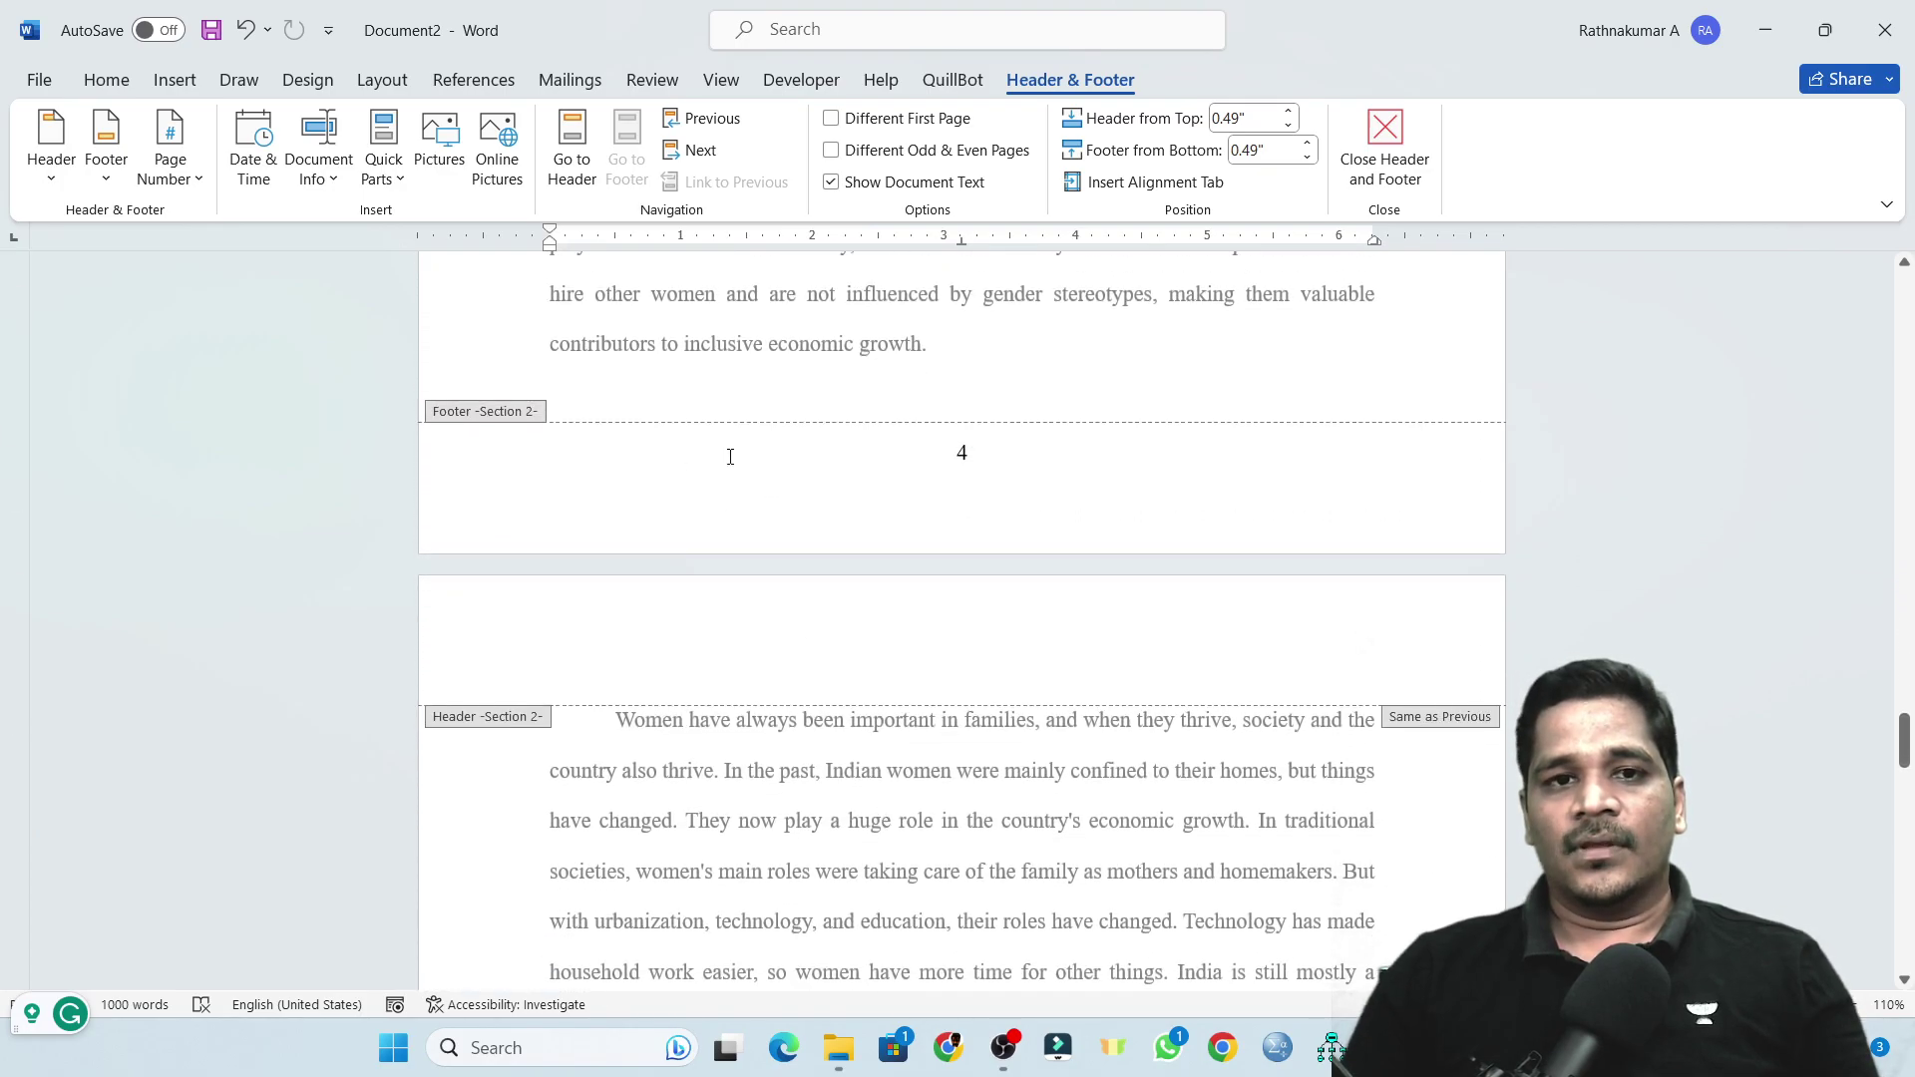
pyautogui.doubleClick(965, 452)
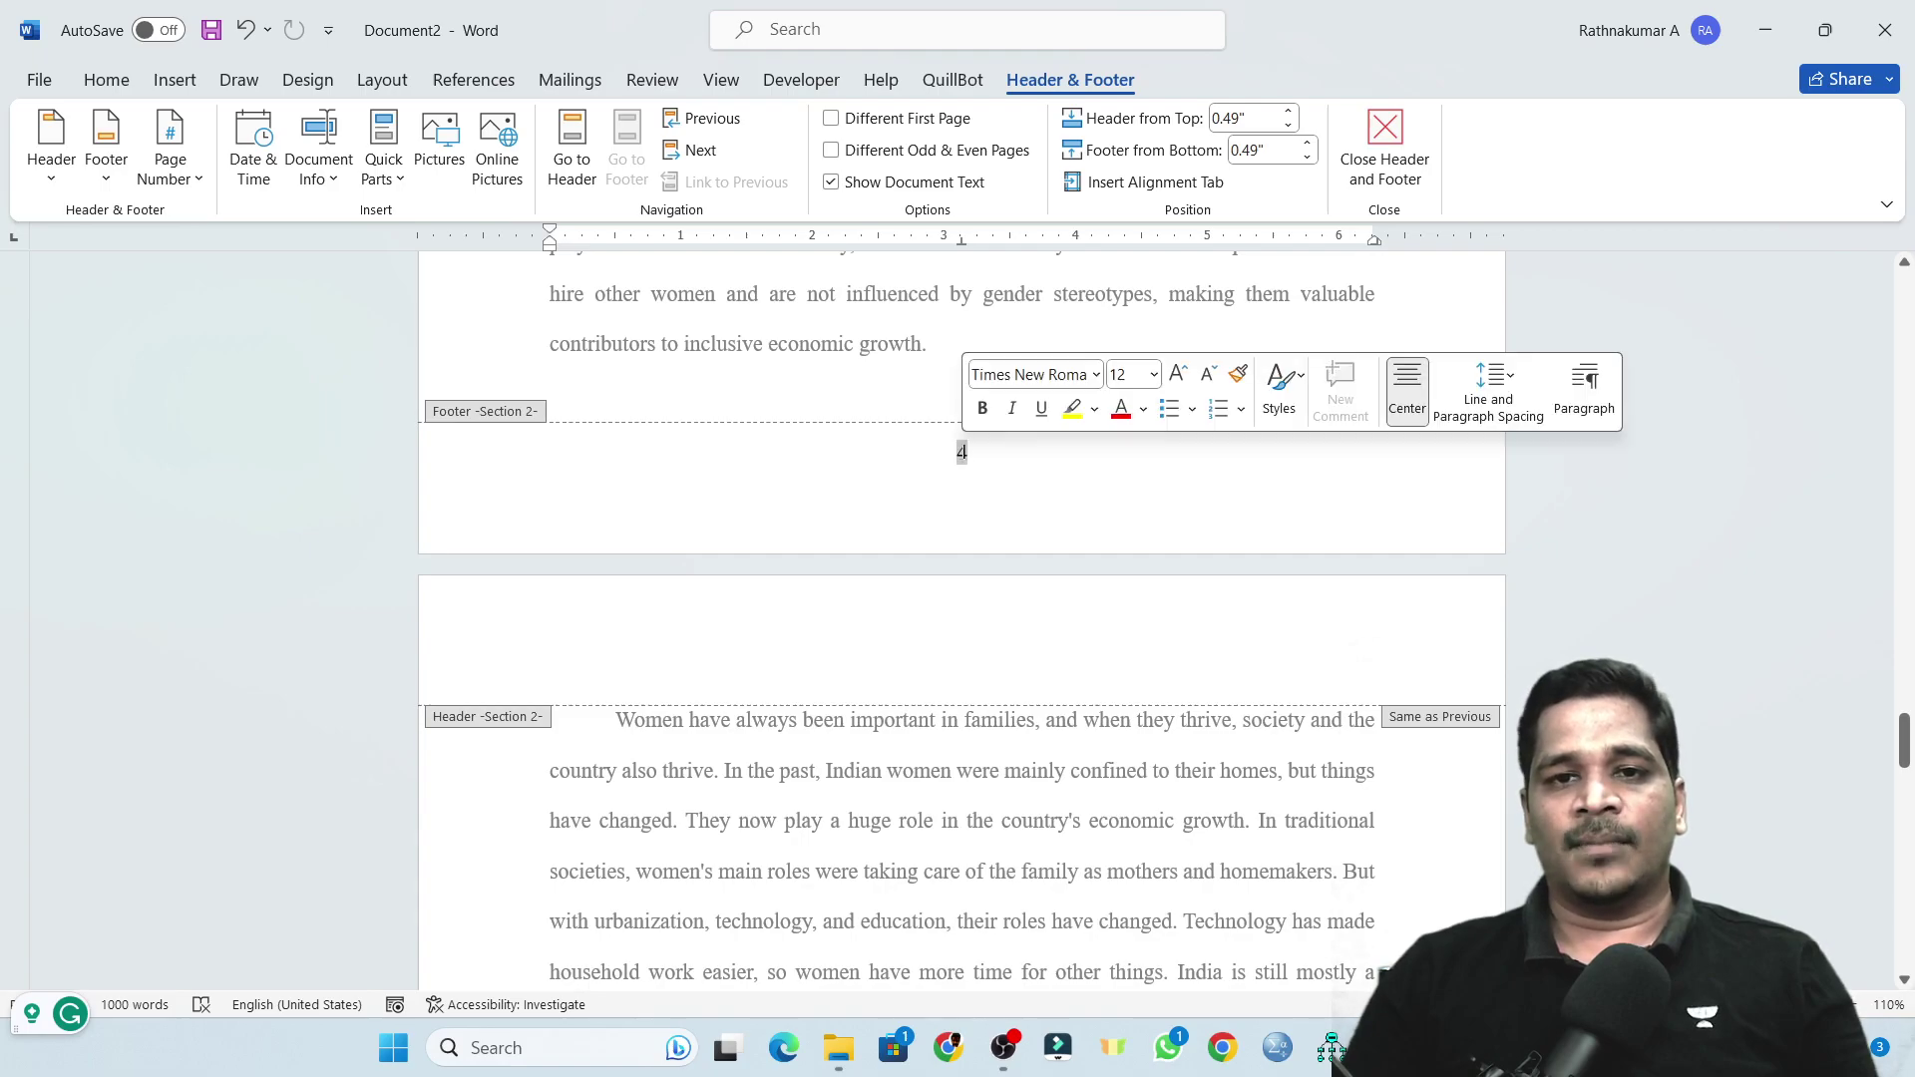
pyautogui.click(197, 181)
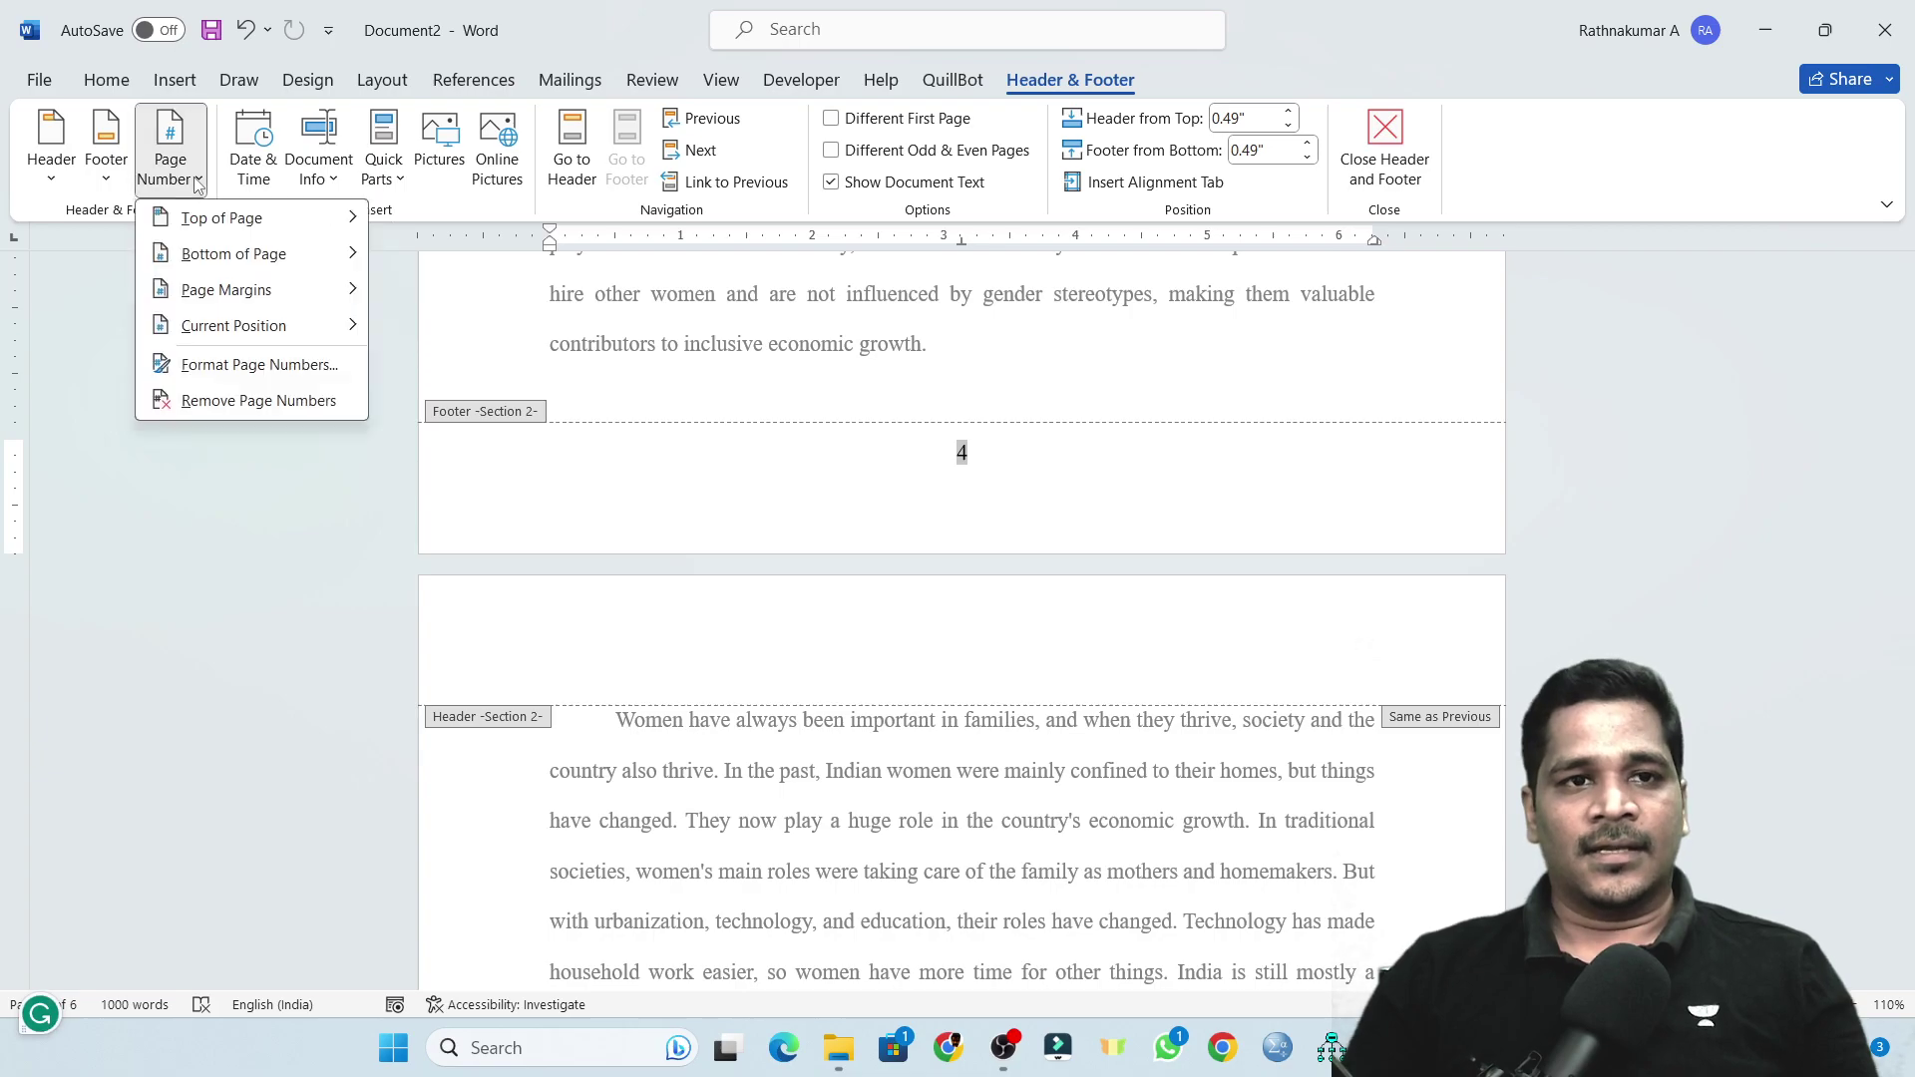
pyautogui.click(214, 364)
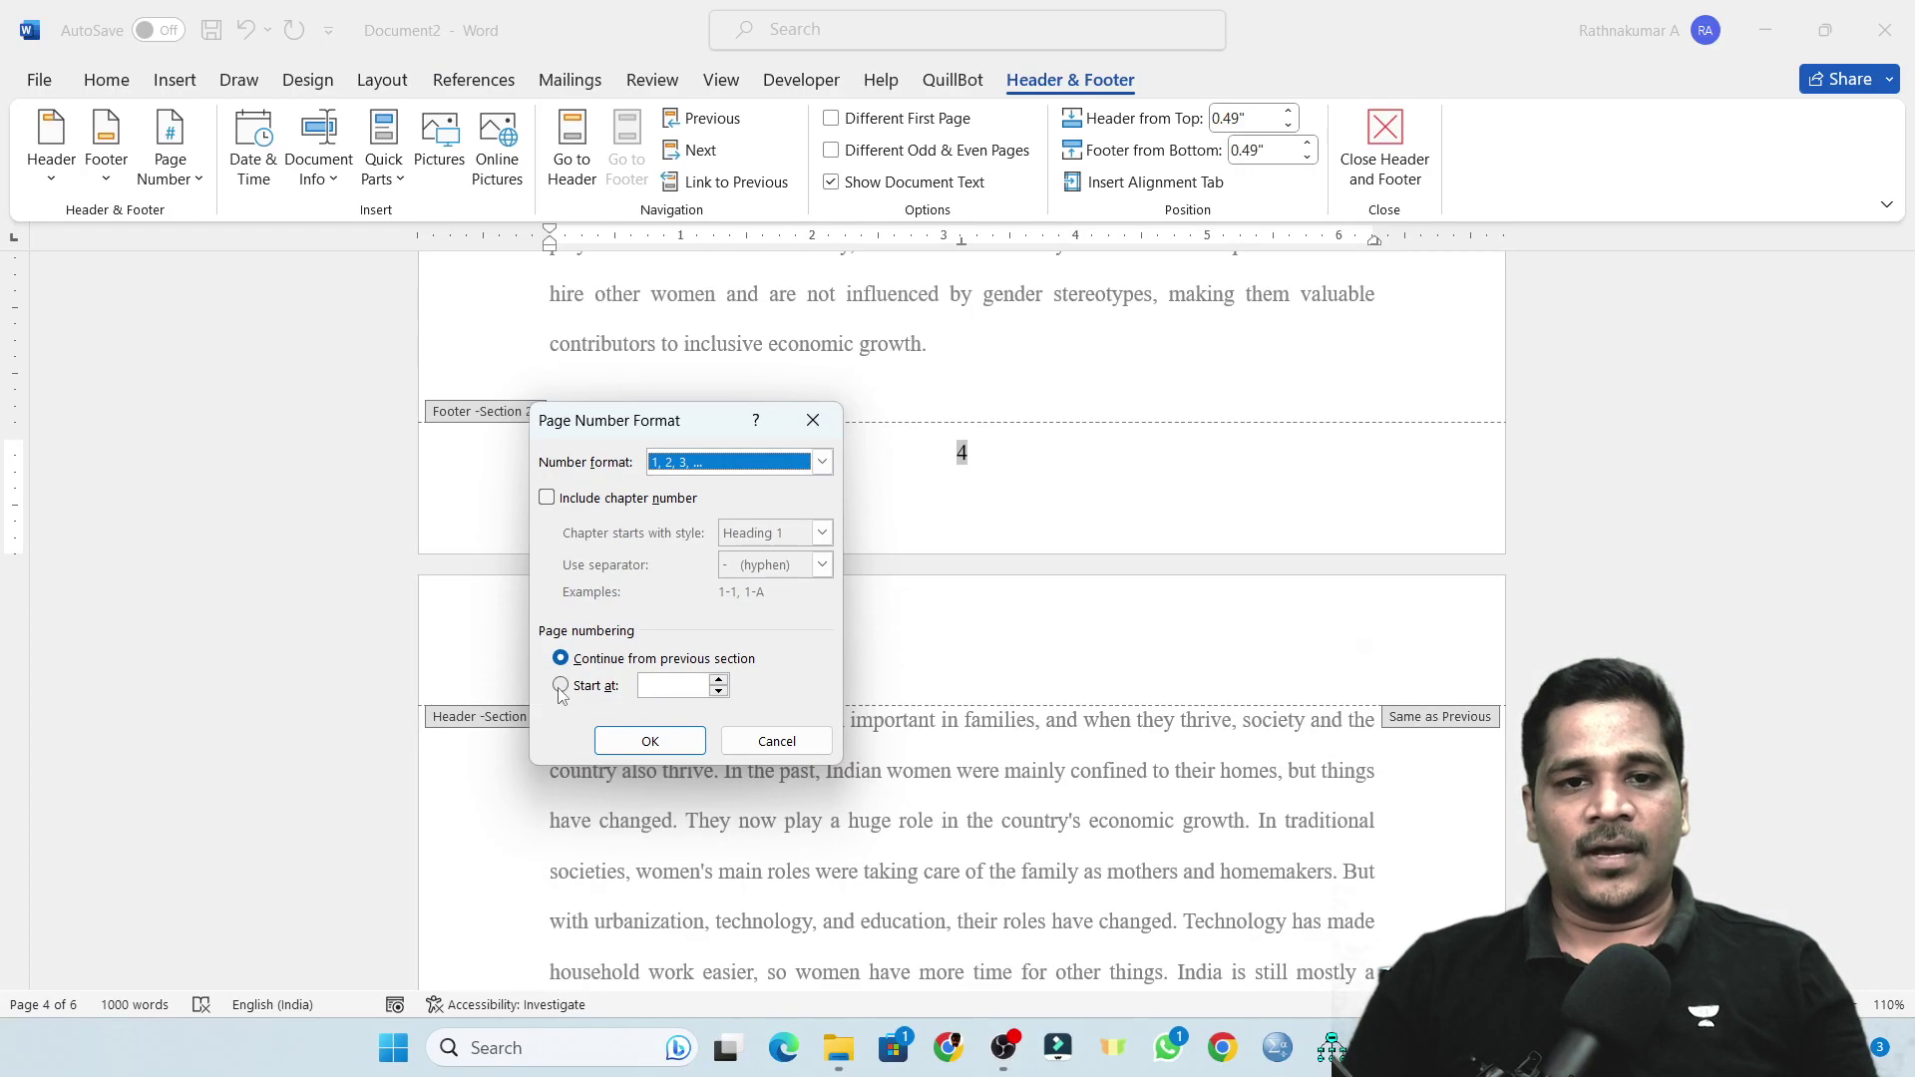
pyautogui.click(561, 690)
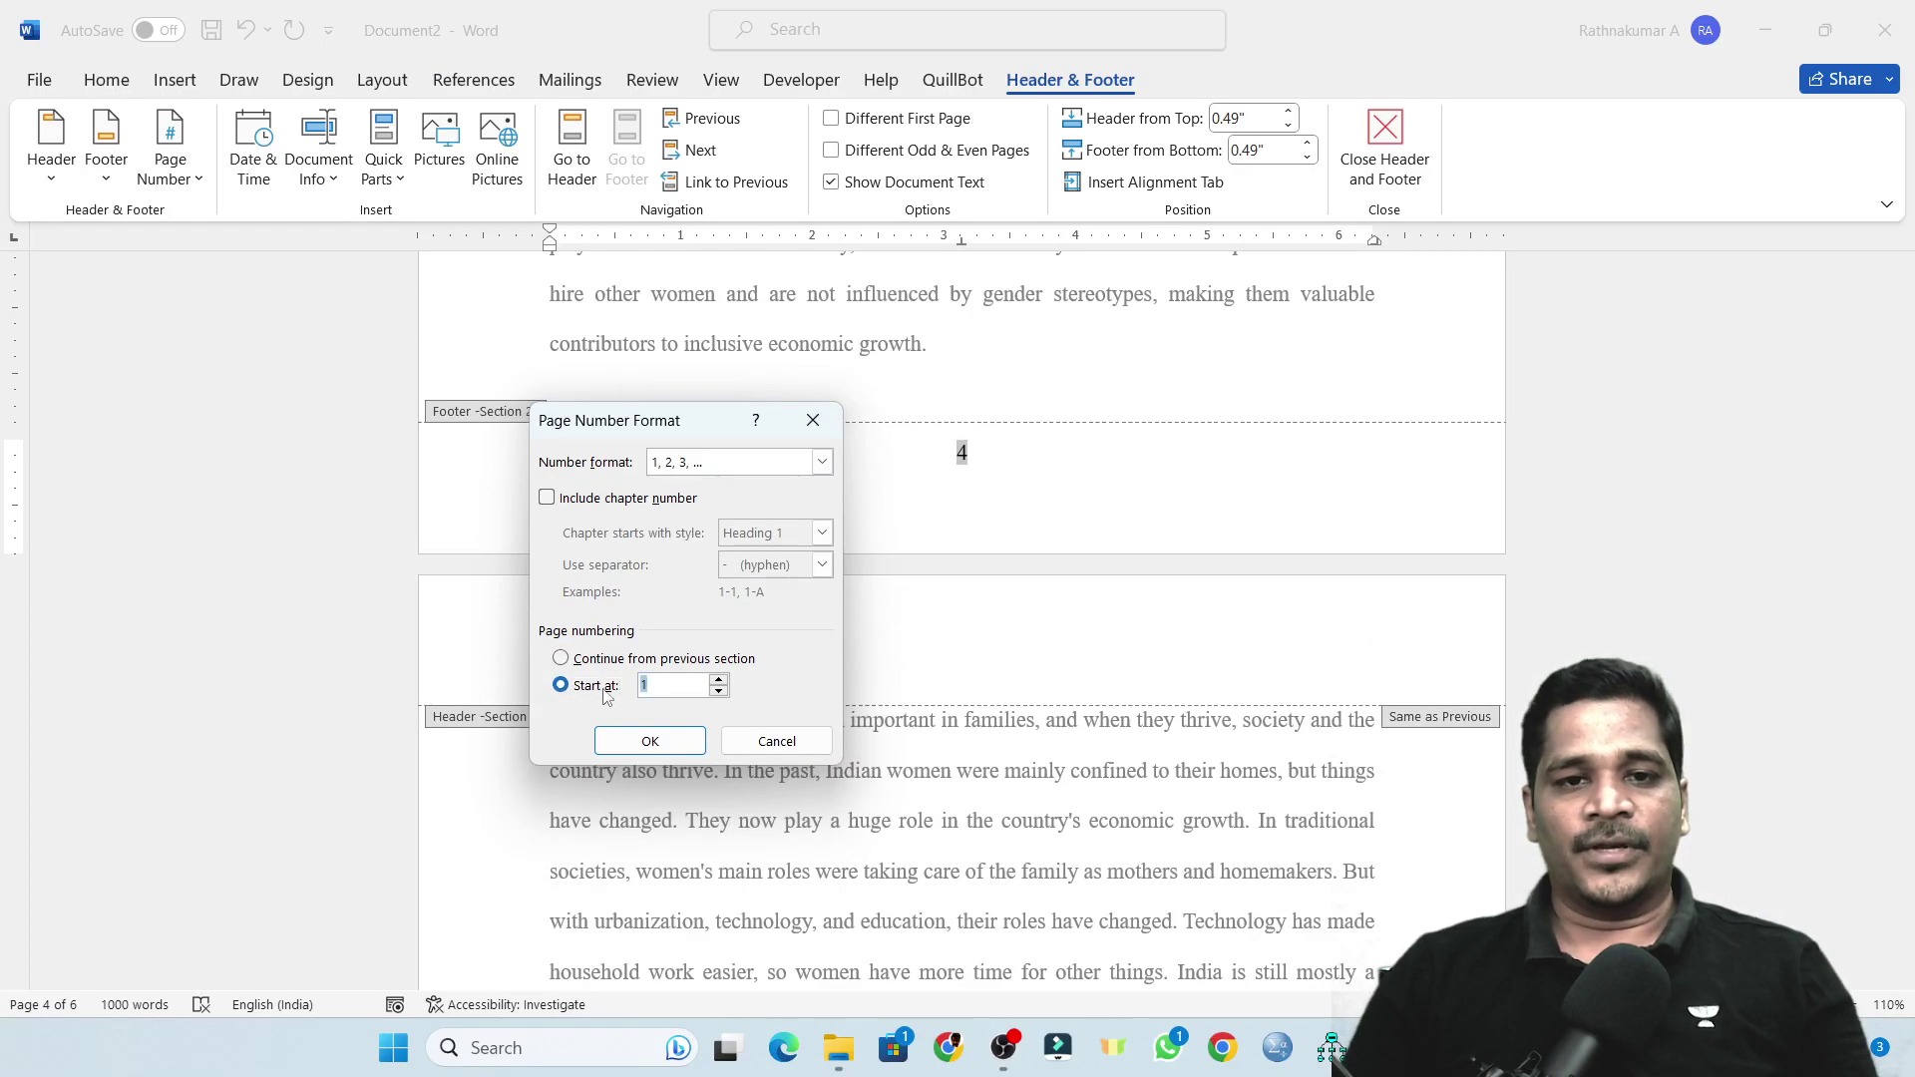
pyautogui.click(650, 741)
# Review the footers of all pages to check the numbering in Section 1 and Section 2.
pyautogui.scroll(-5, 998, 798)
pyautogui.scroll(-2, 916, 682)
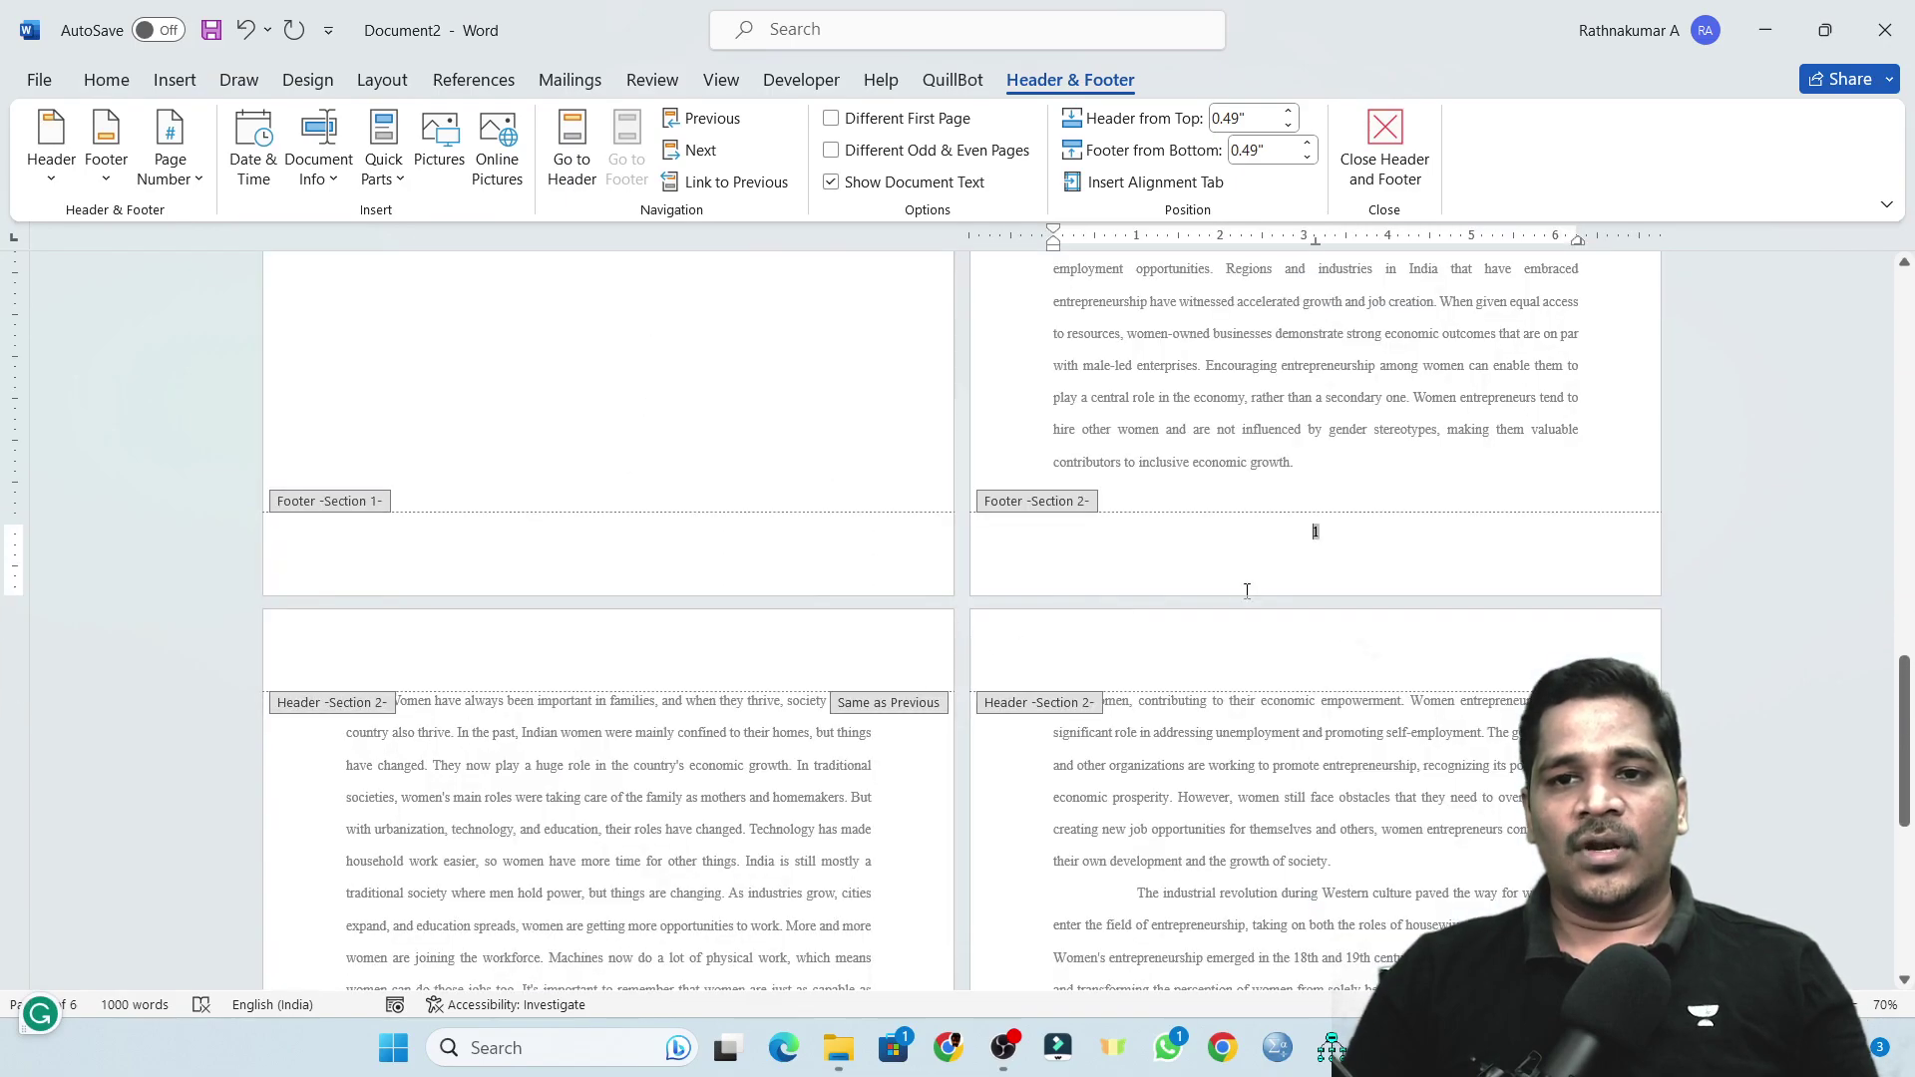
pyautogui.scroll(-2, 1299, 465)
pyautogui.scroll(-2, 1299, 466)
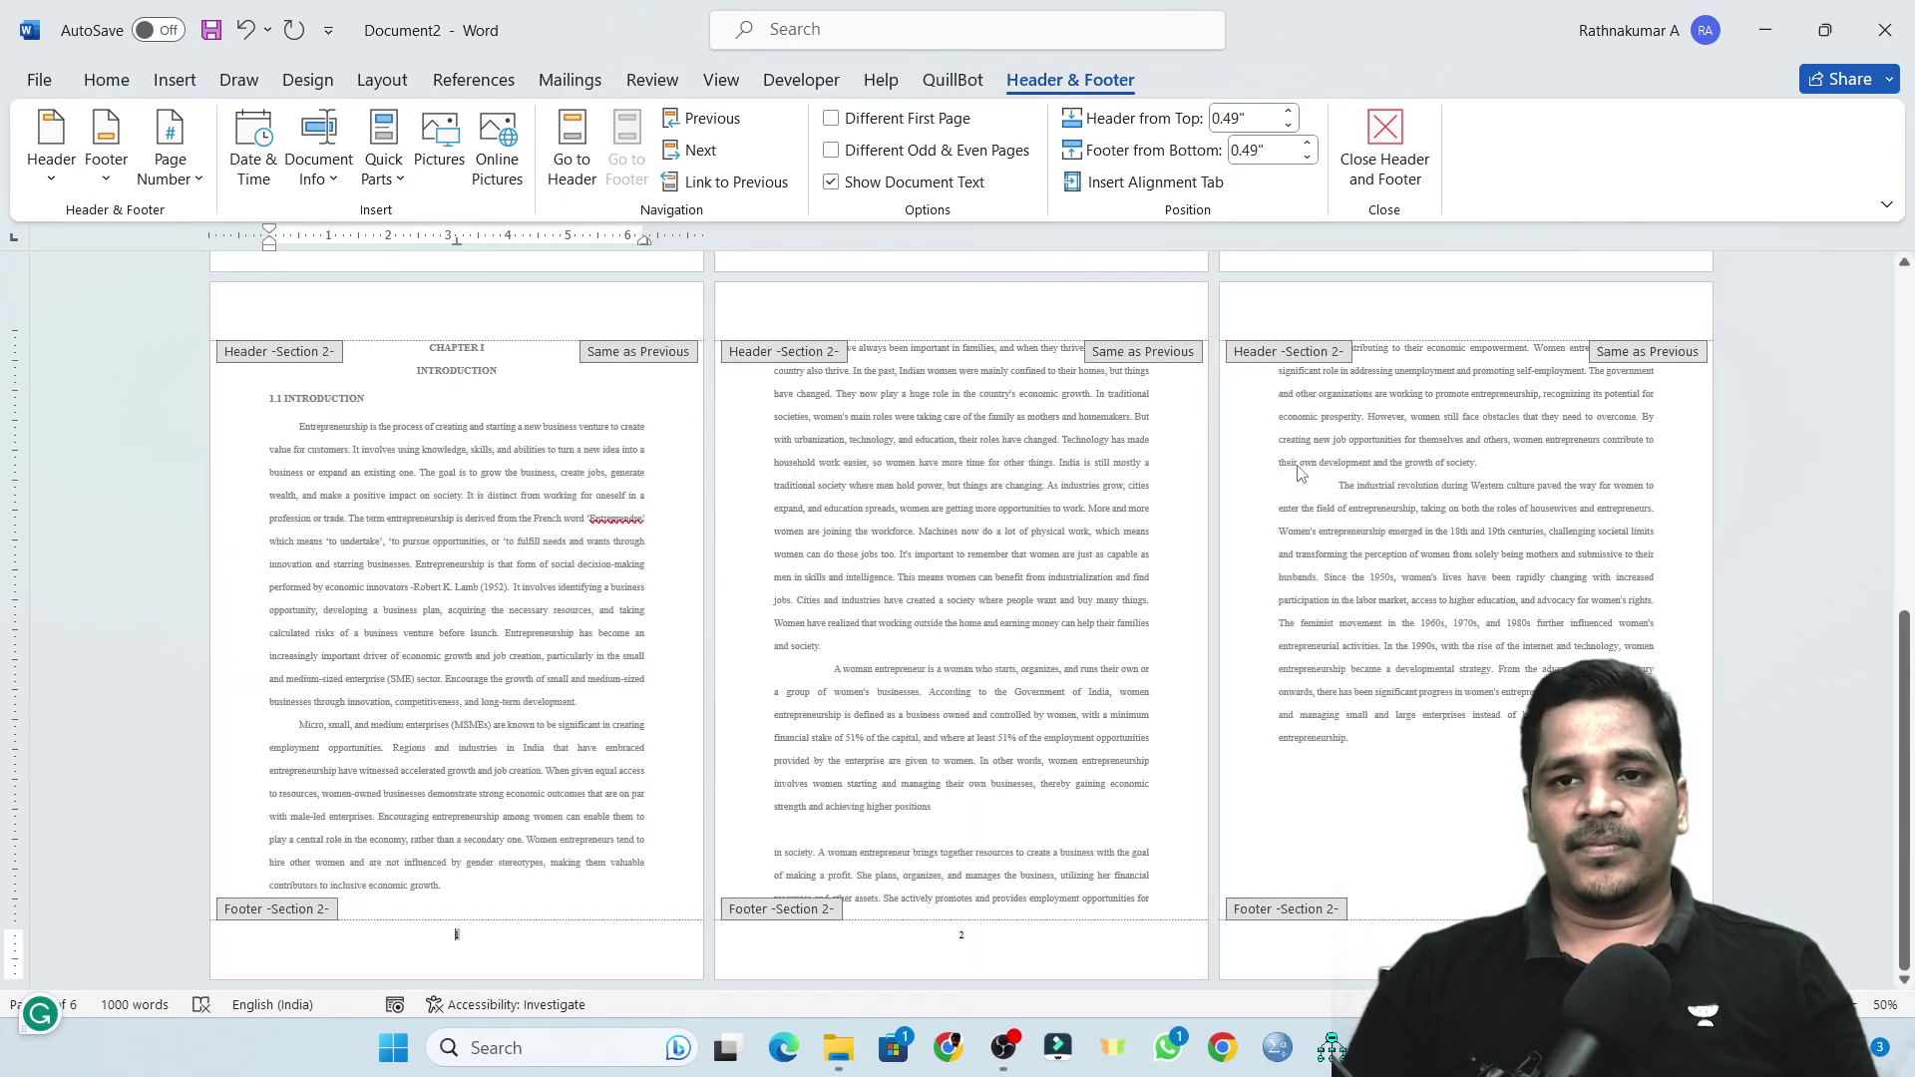
pyautogui.scroll(3, 1090, 606)
pyautogui.scroll(4, 1089, 606)
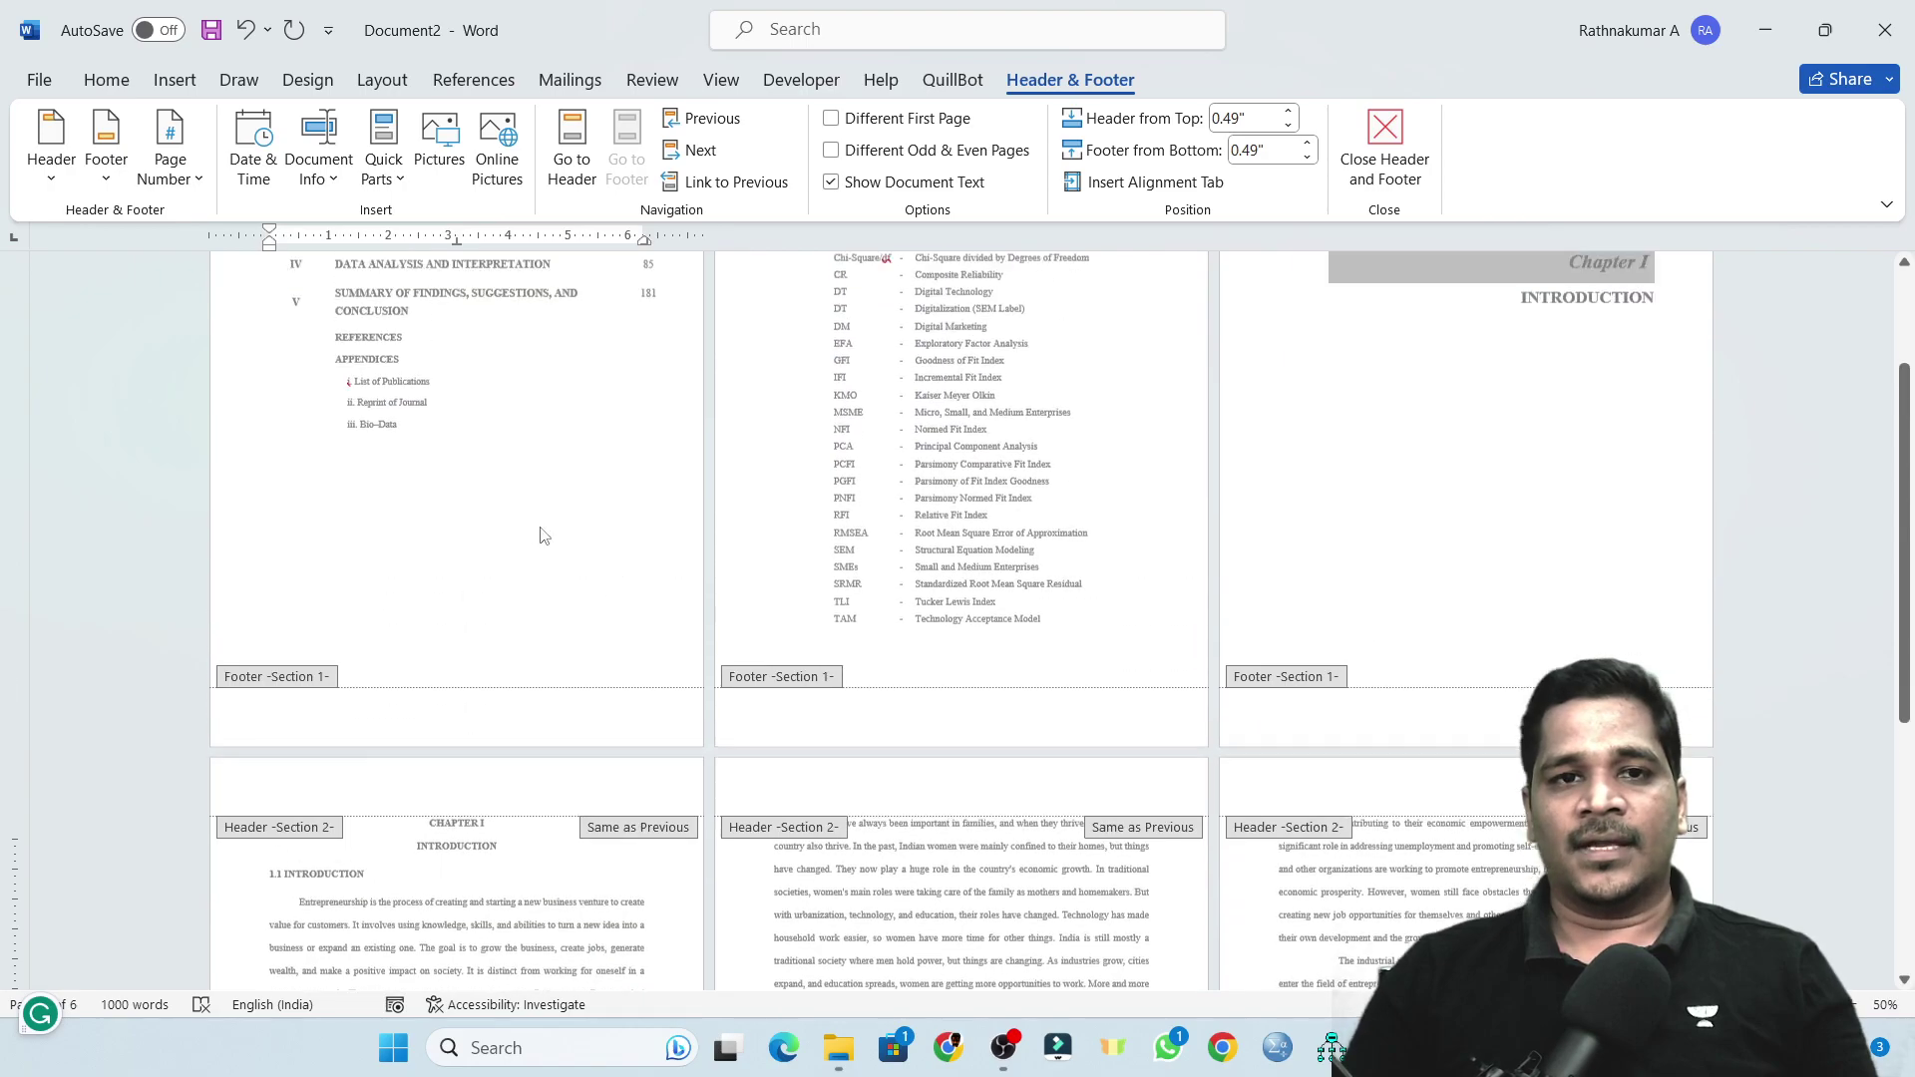
pyautogui.scroll(-8, 1776, 561)
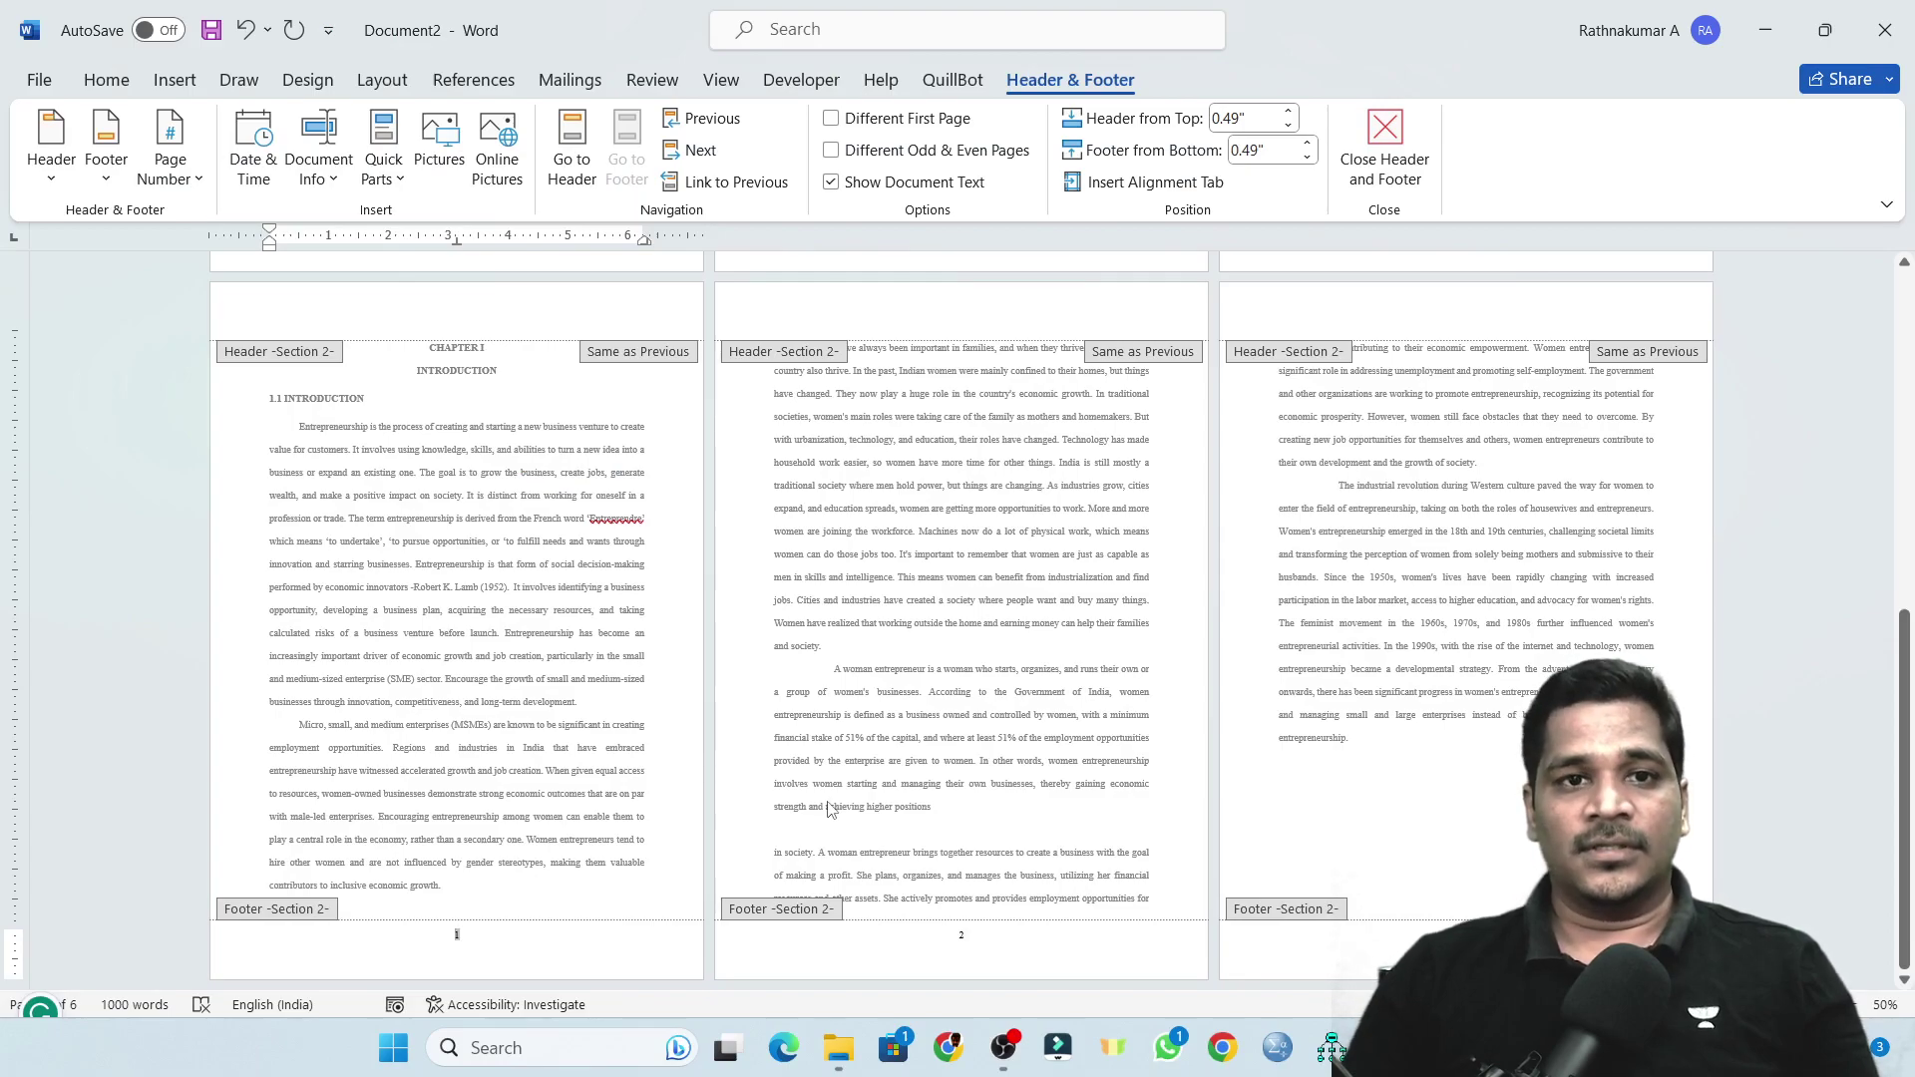
pyautogui.scroll(2, 826, 809)
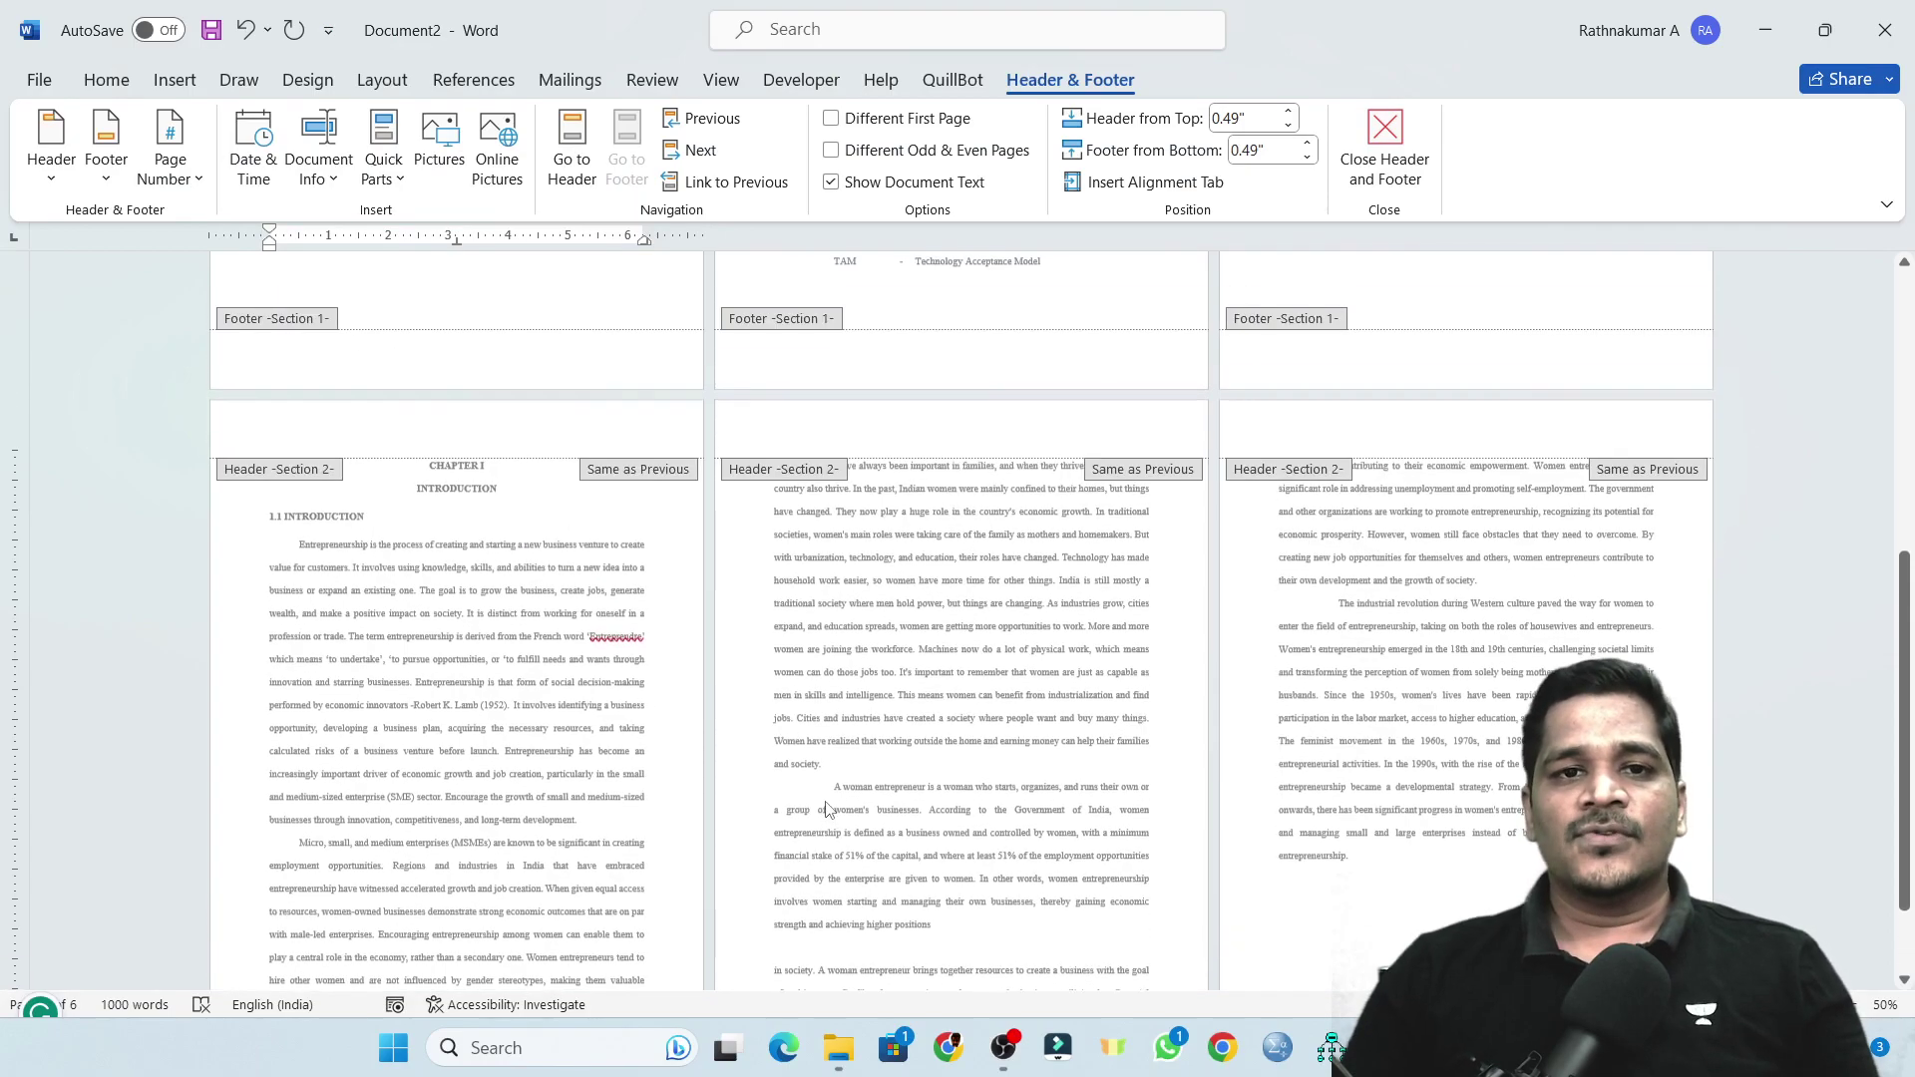